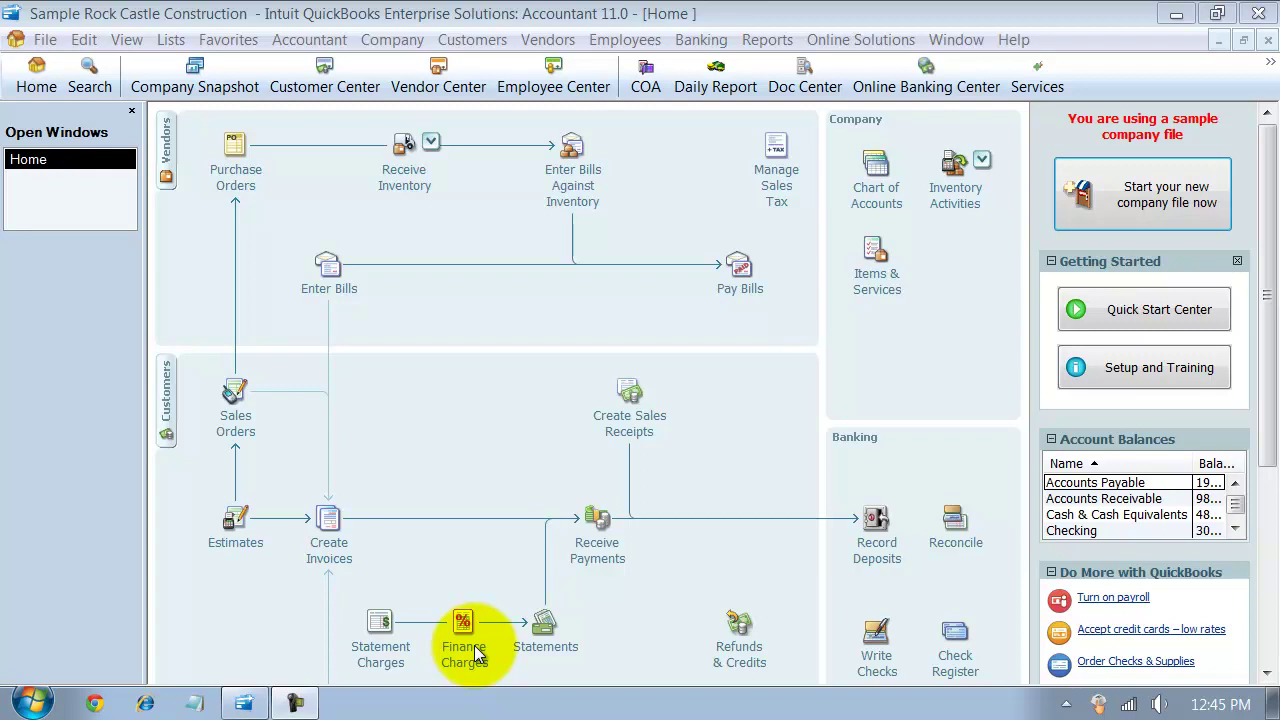
Step: Open the Begin Reconciliation dialog from the Banking menu
click(810, 387)
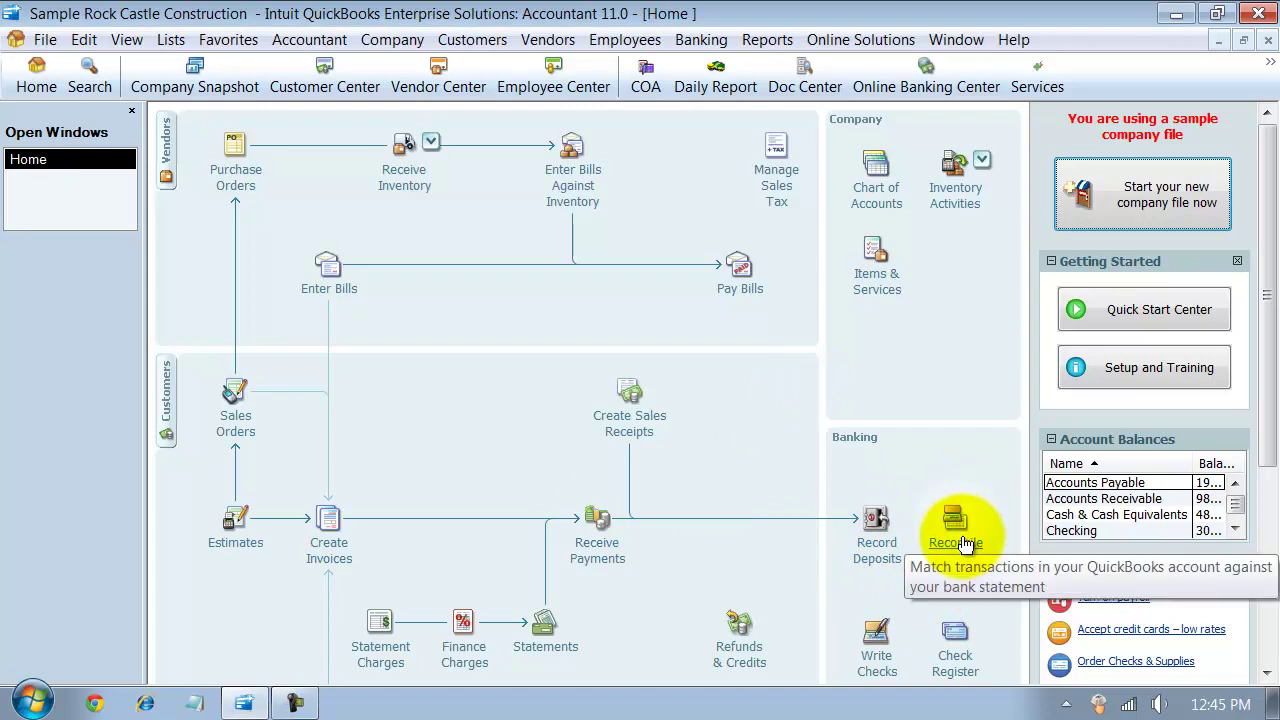
click(703, 39)
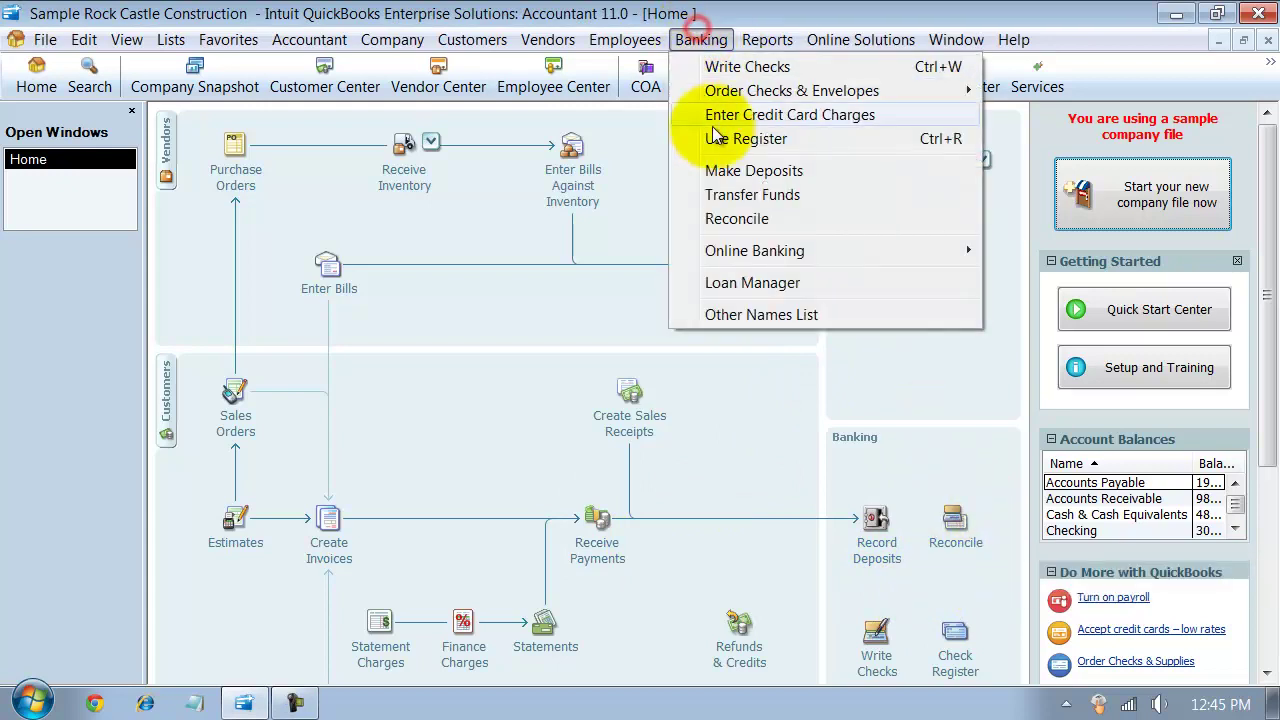
click(737, 220)
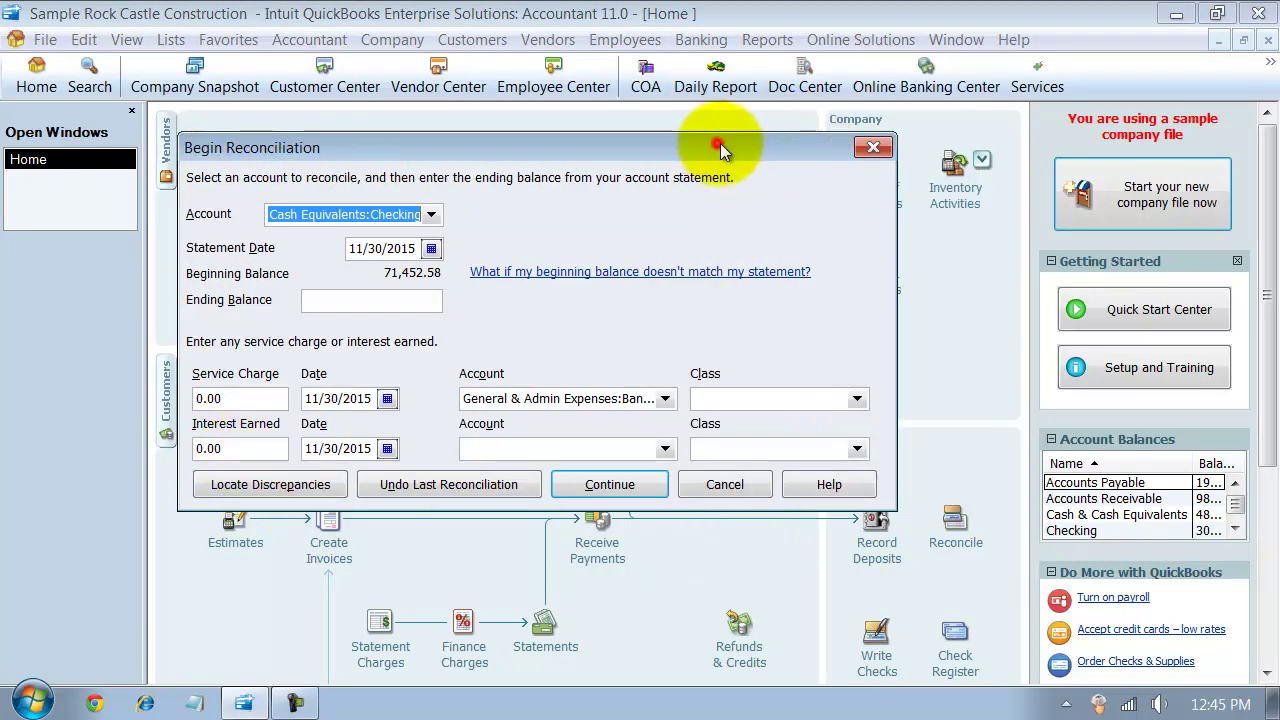
Step: Select Cash & Cash Equivalents:Checking as the account to reconcile
drag(686, 148, 749, 143)
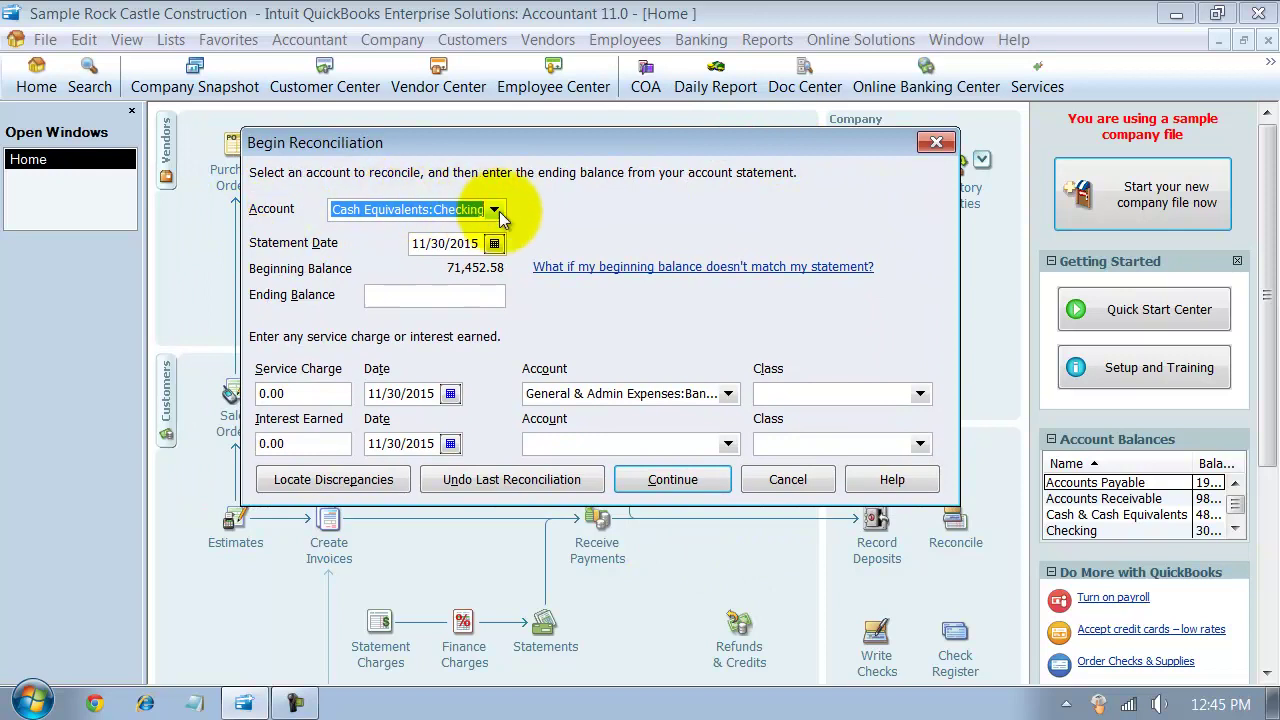
click(494, 210)
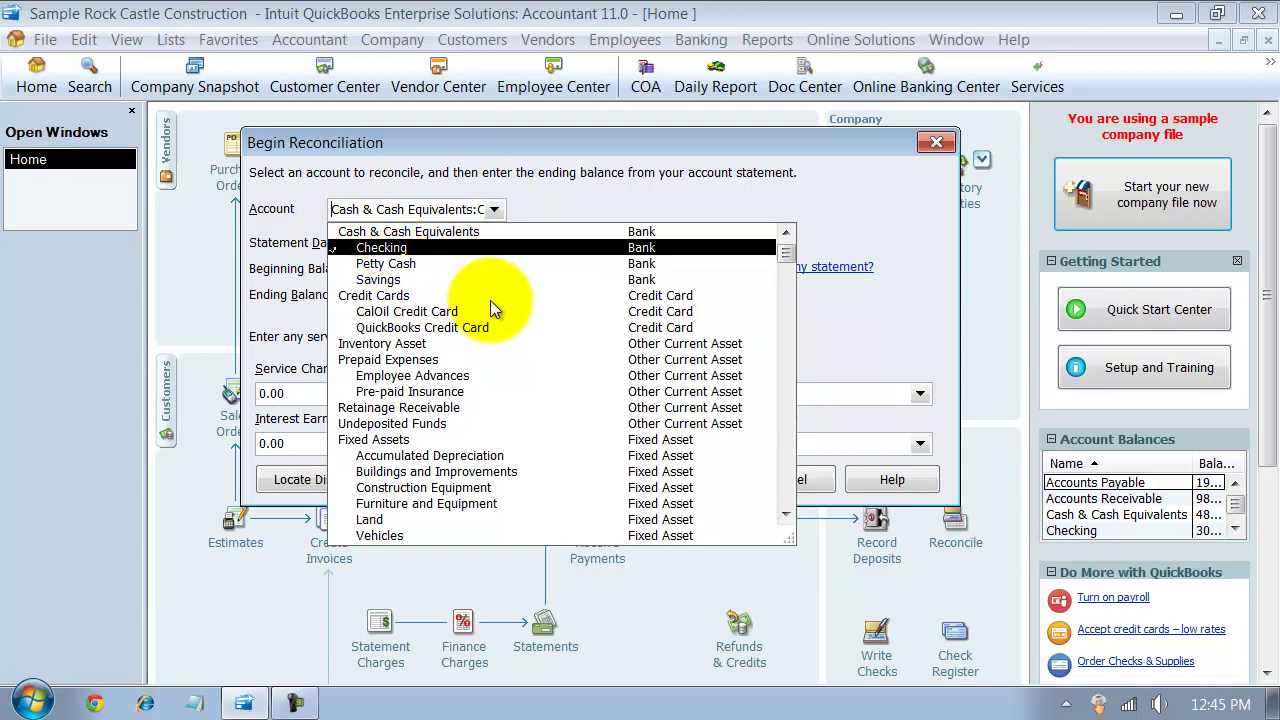
scroll(491, 300, down, 4)
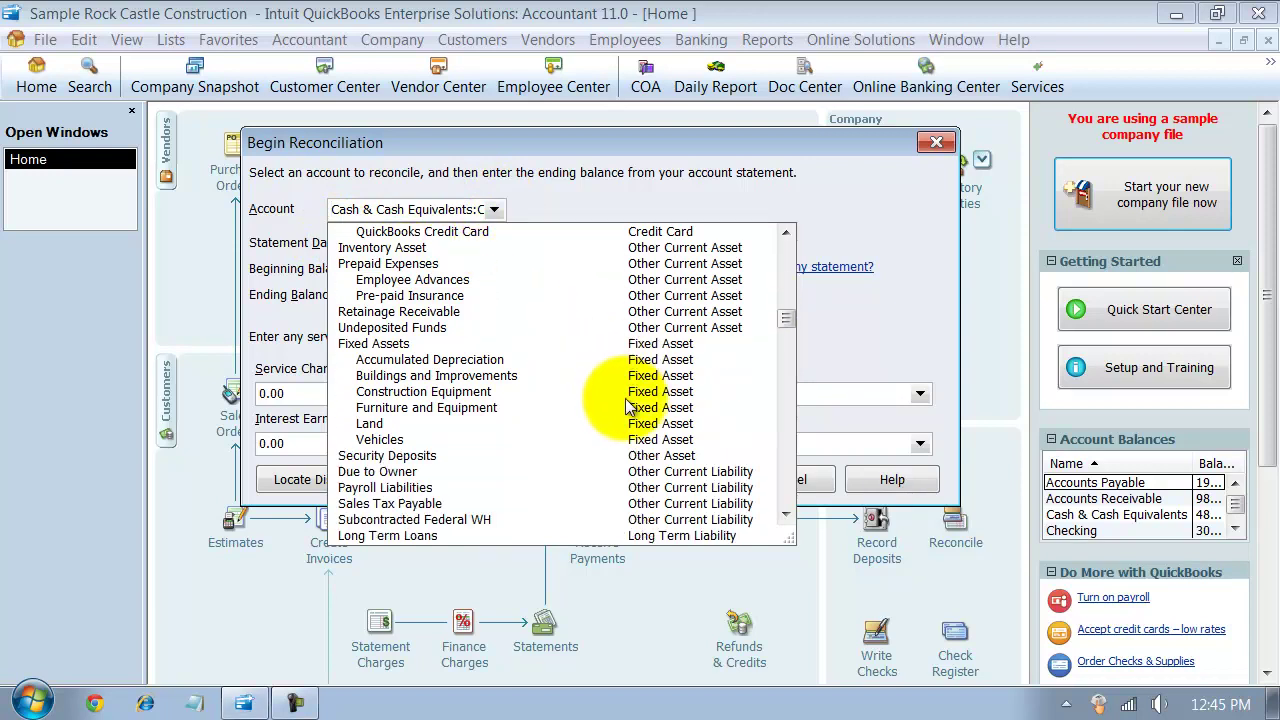
scroll(622, 399, down, 4)
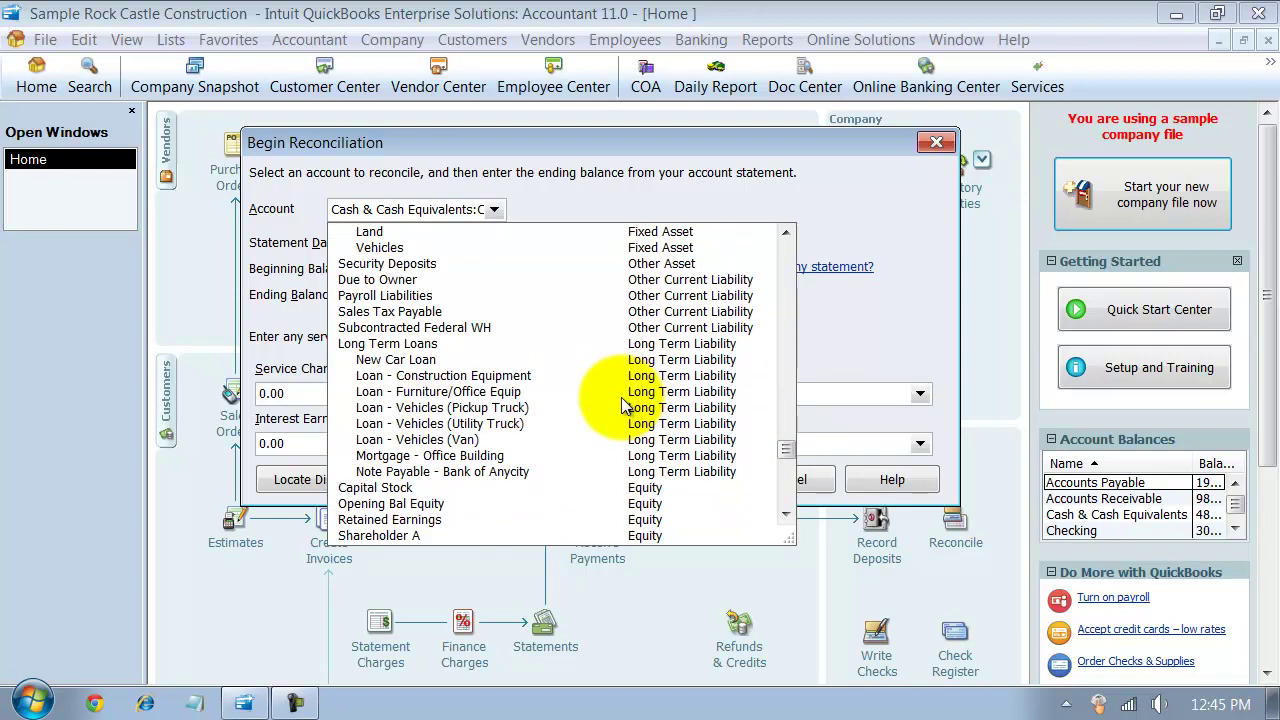
scroll(621, 397, down, 1)
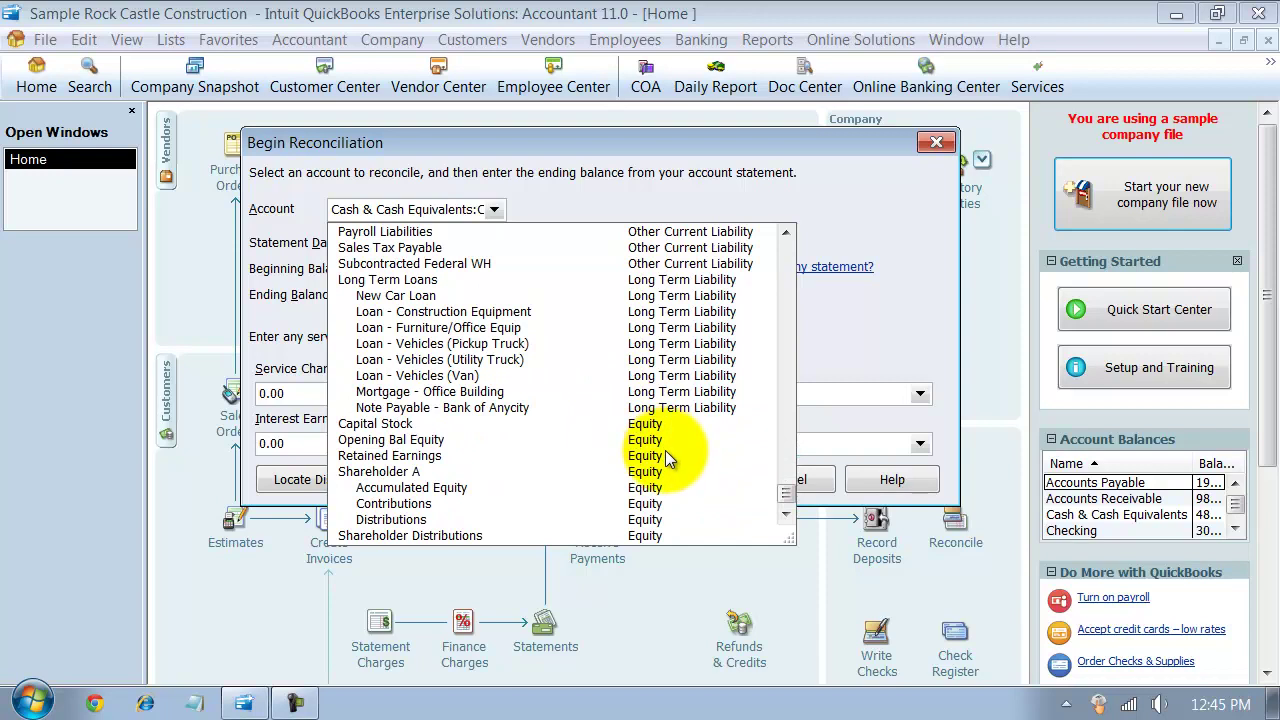
scroll(665, 452, up, 2)
scroll(665, 452, up, 6)
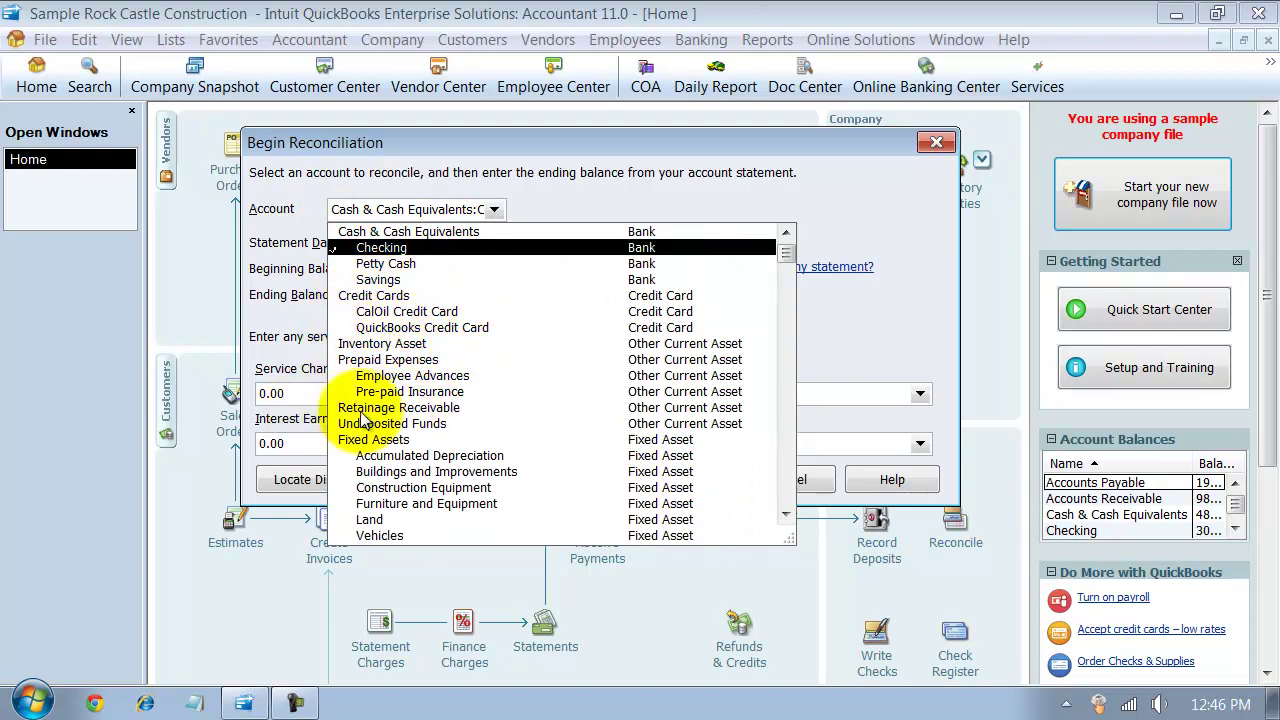
scroll(405, 418, down, 5)
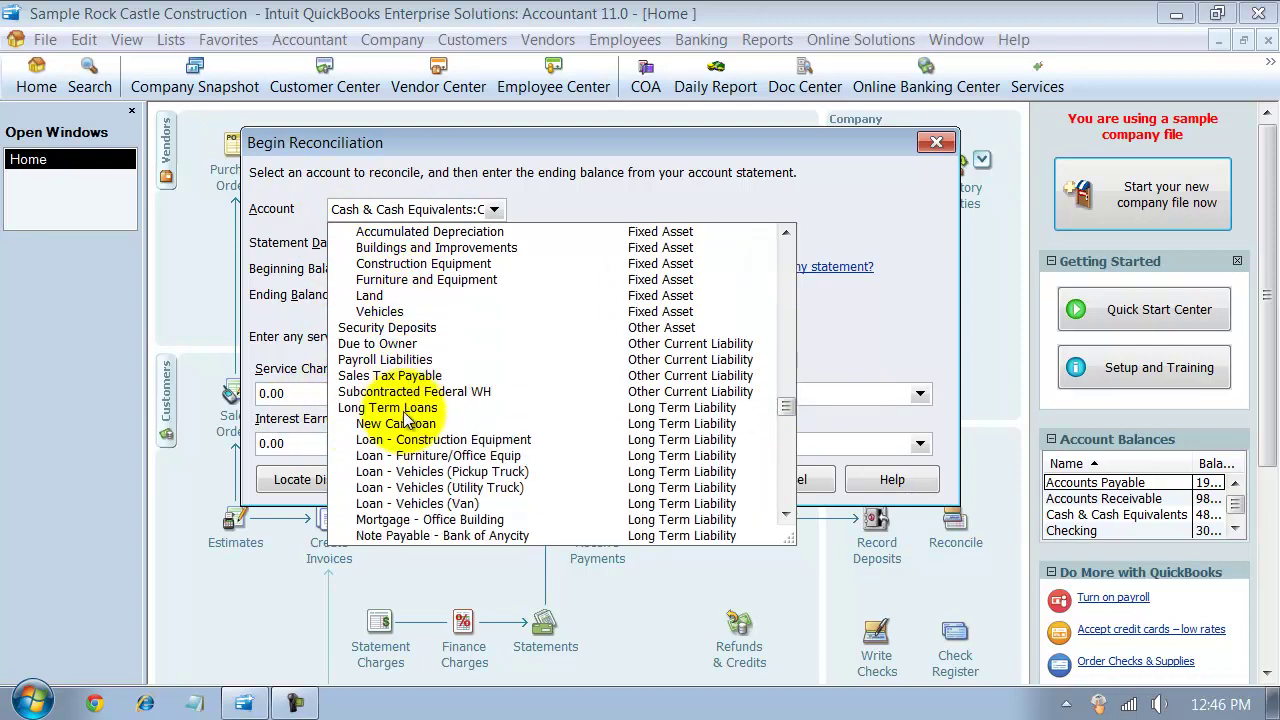
scroll(405, 418, down, 2)
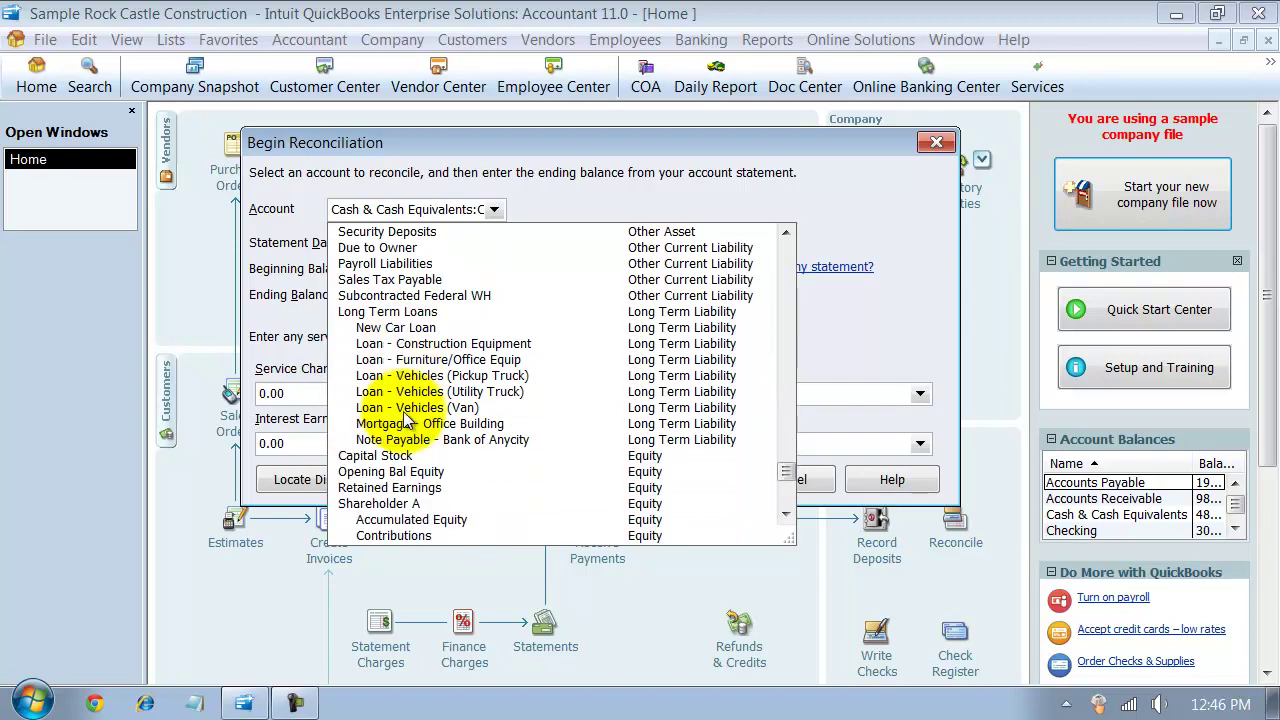
scroll(405, 418, up, 2)
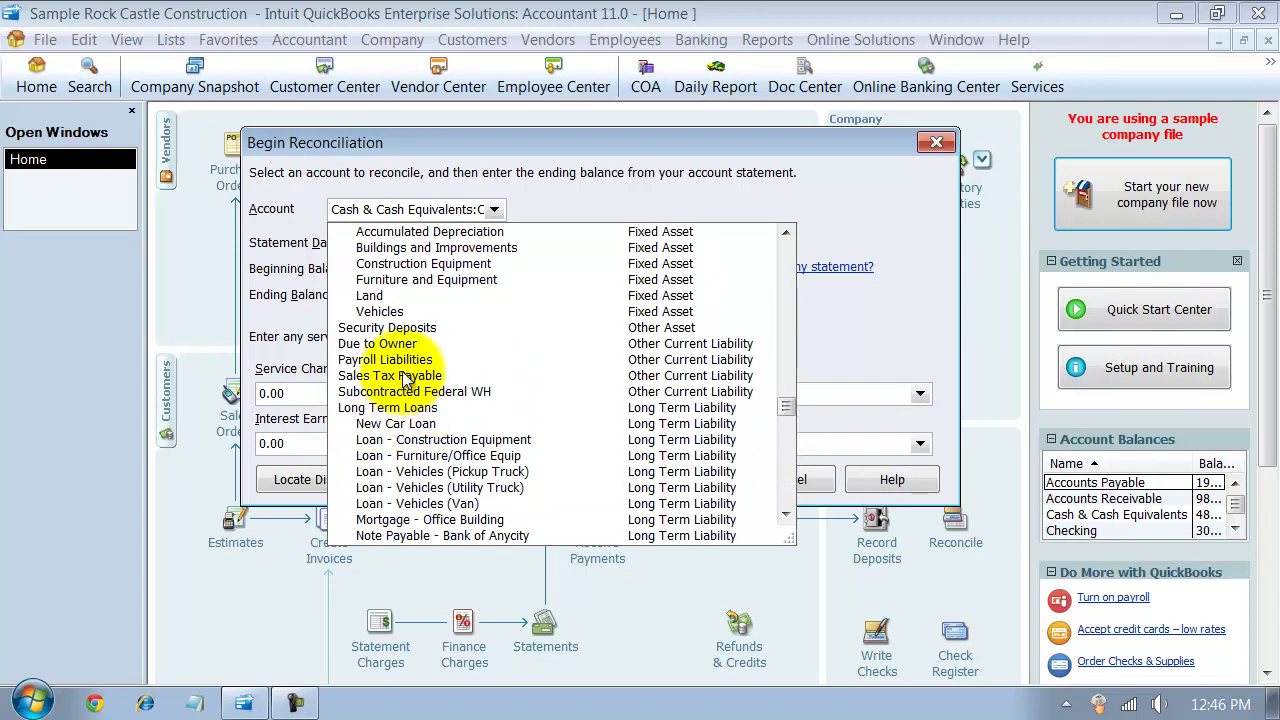
scroll(415, 330, up, 3)
scroll(415, 330, up, 2)
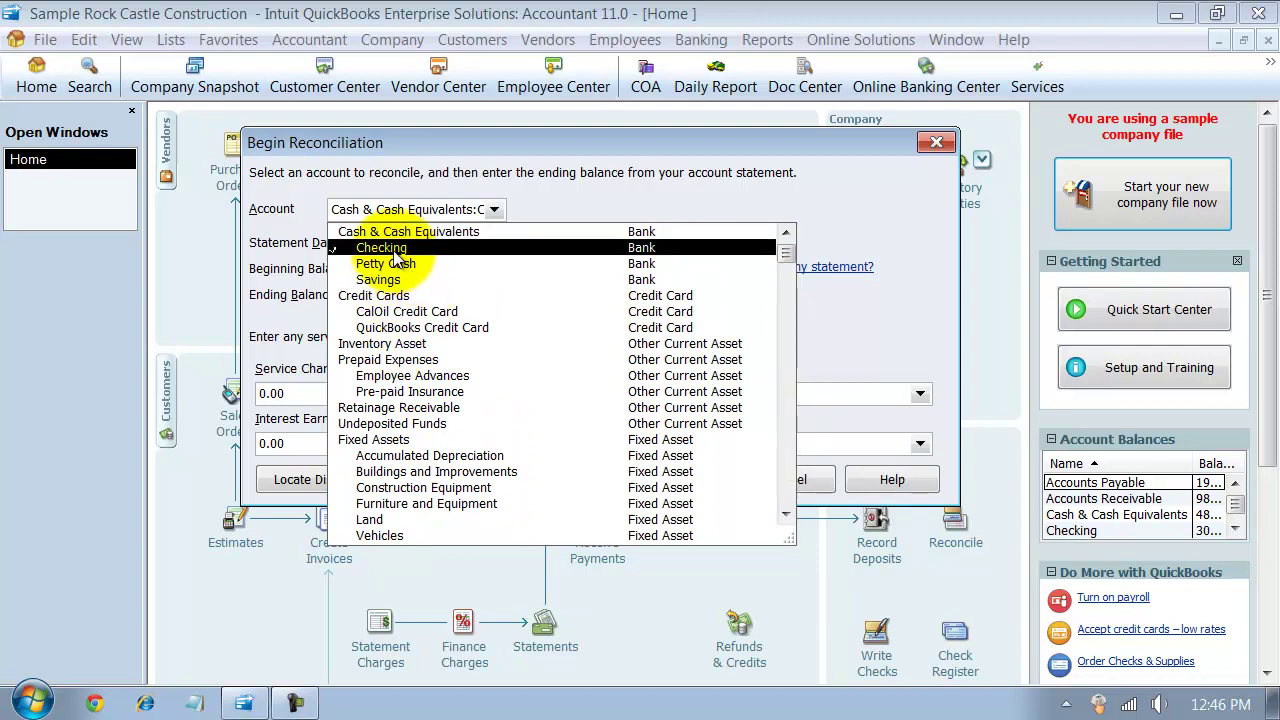
click(387, 247)
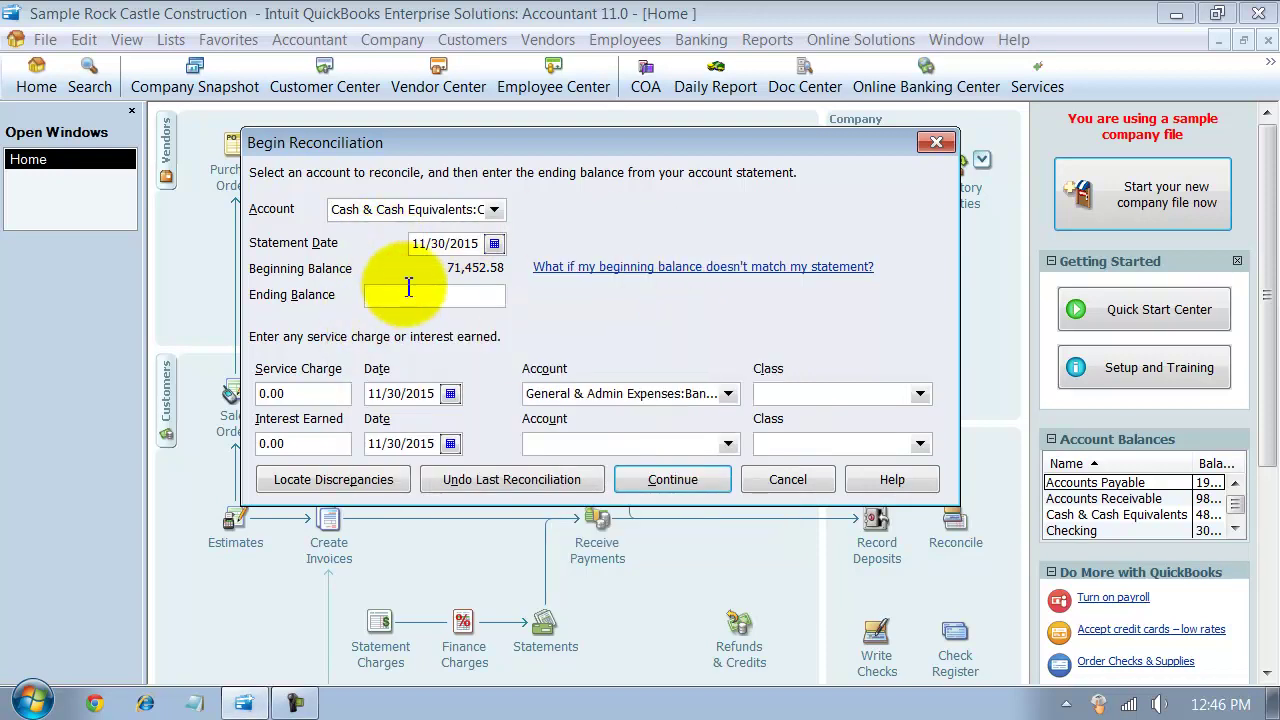
Step: Change the reconciliation statement date from 11/30/2015 to 12/31/2015
click(418, 244)
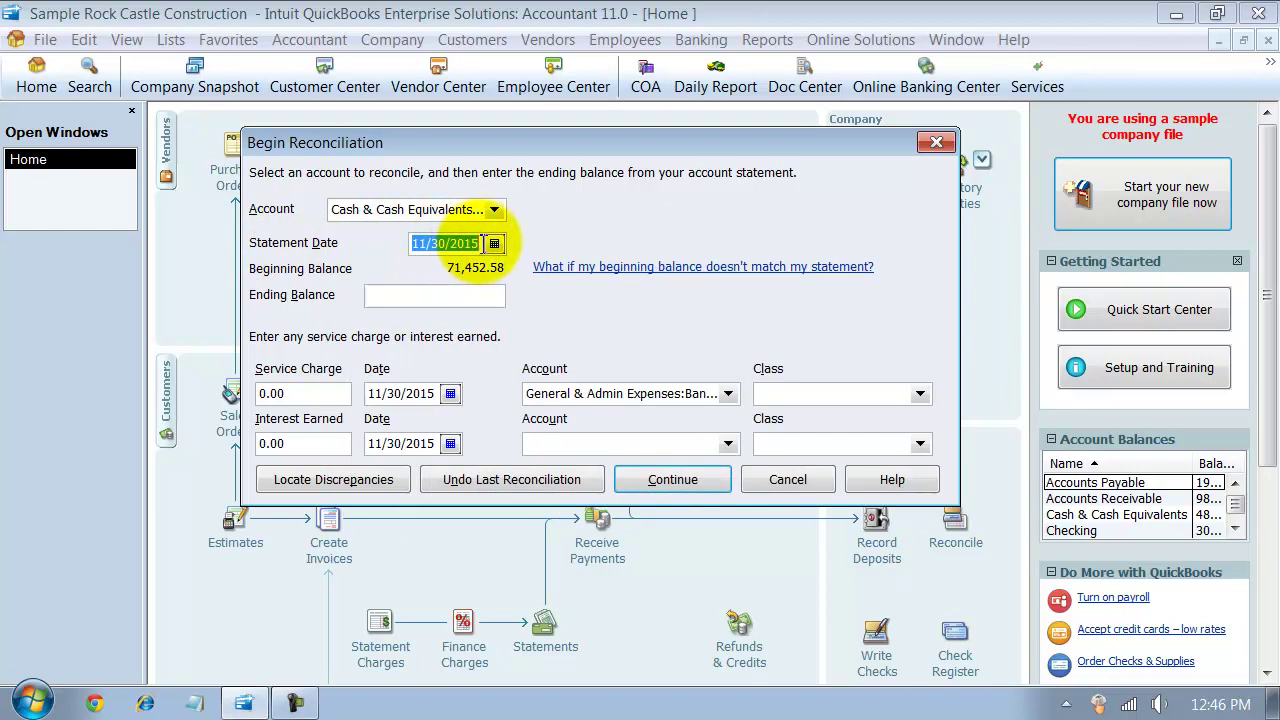
text(1)
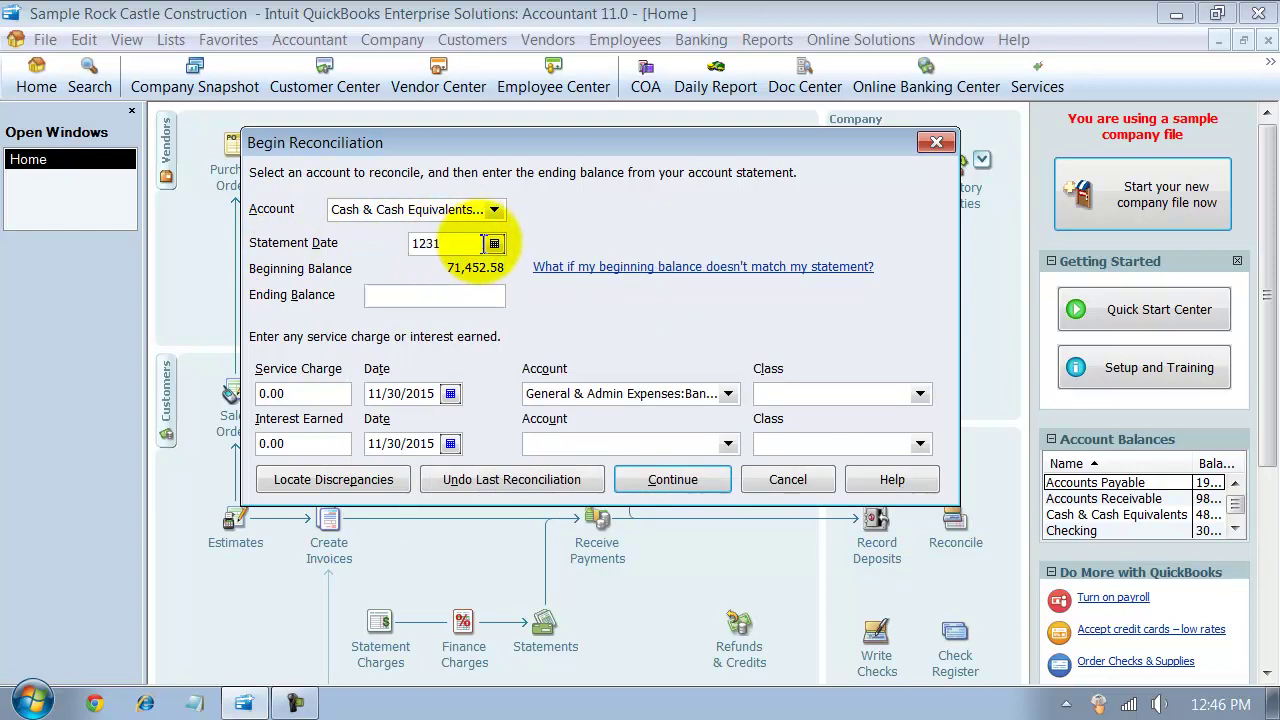
text(2/31/2015)
key(Tab)
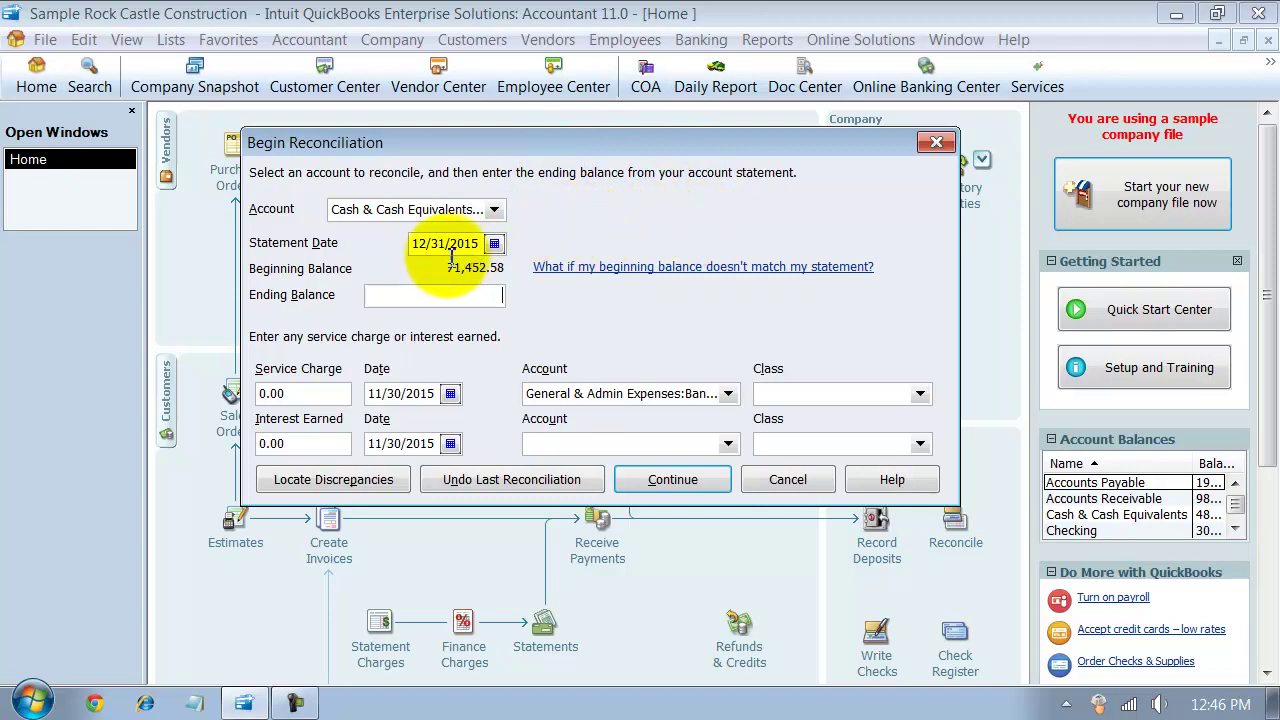
click(478, 243)
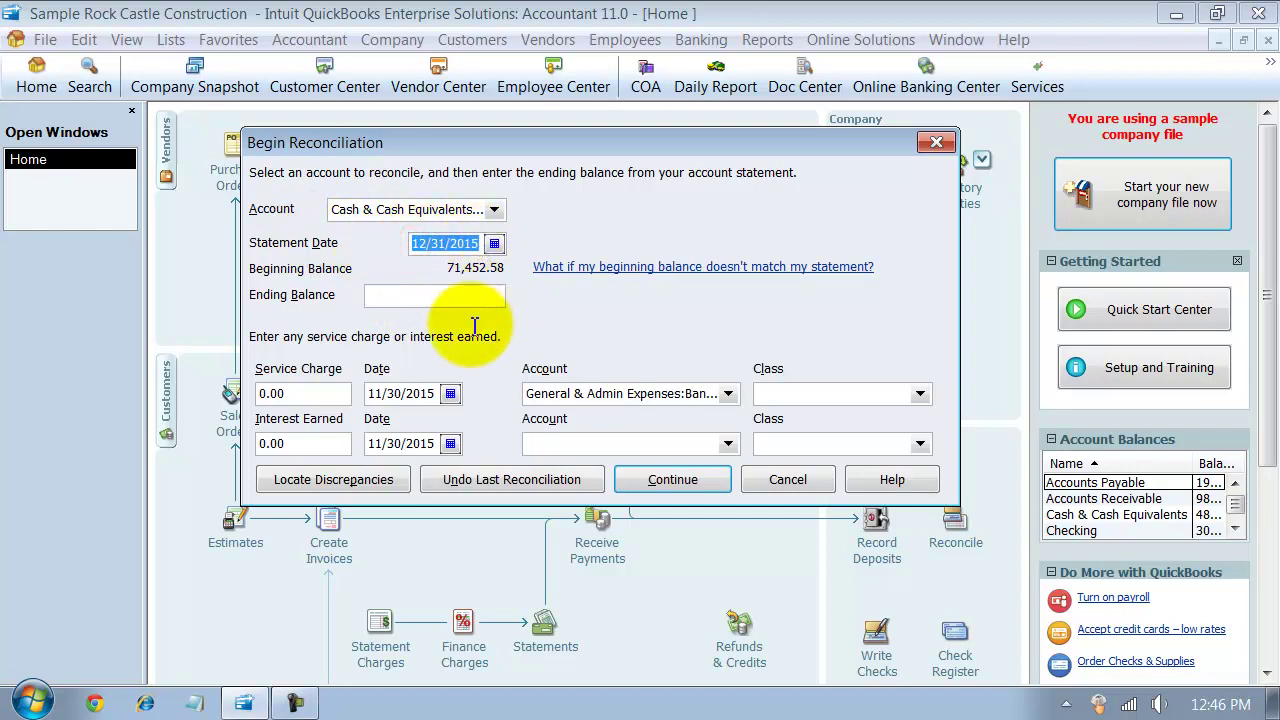
click(450, 268)
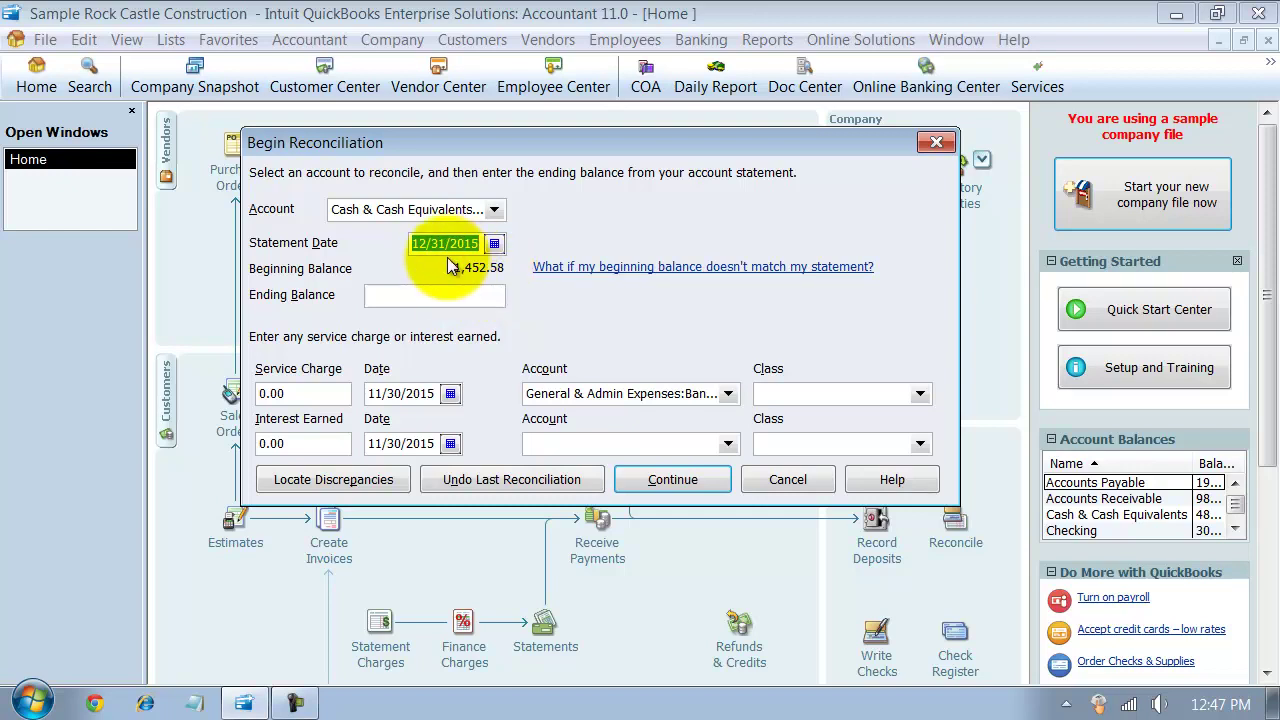
Step: Enter ending balance 32,403.56 and a 10.00 service charge dated 12/31/2015
click(486, 295)
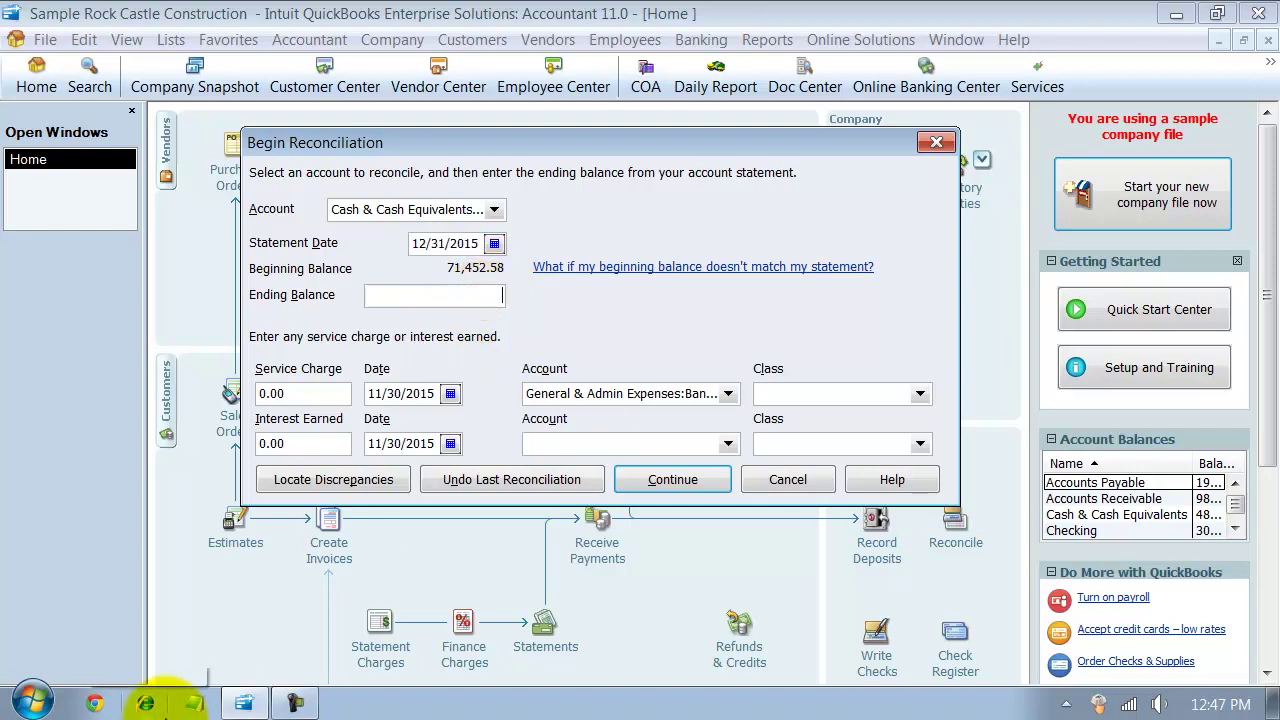
text(324)
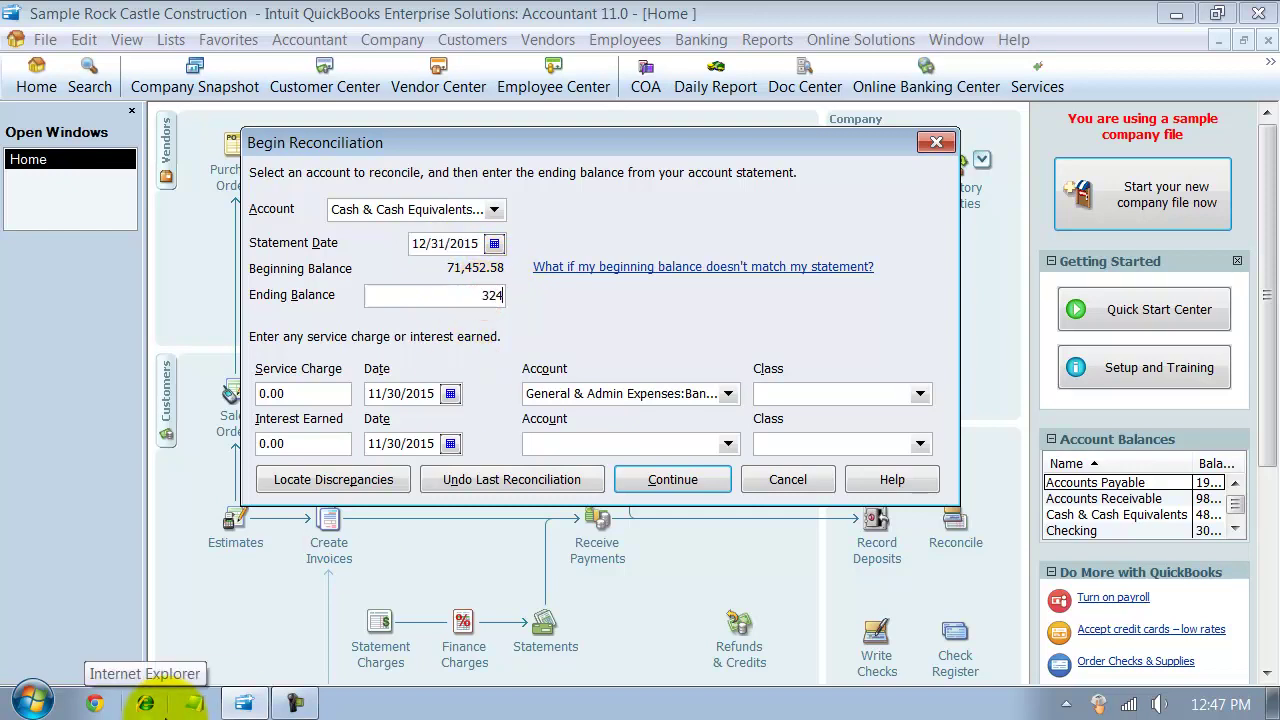
text(03.56)
click(328, 393)
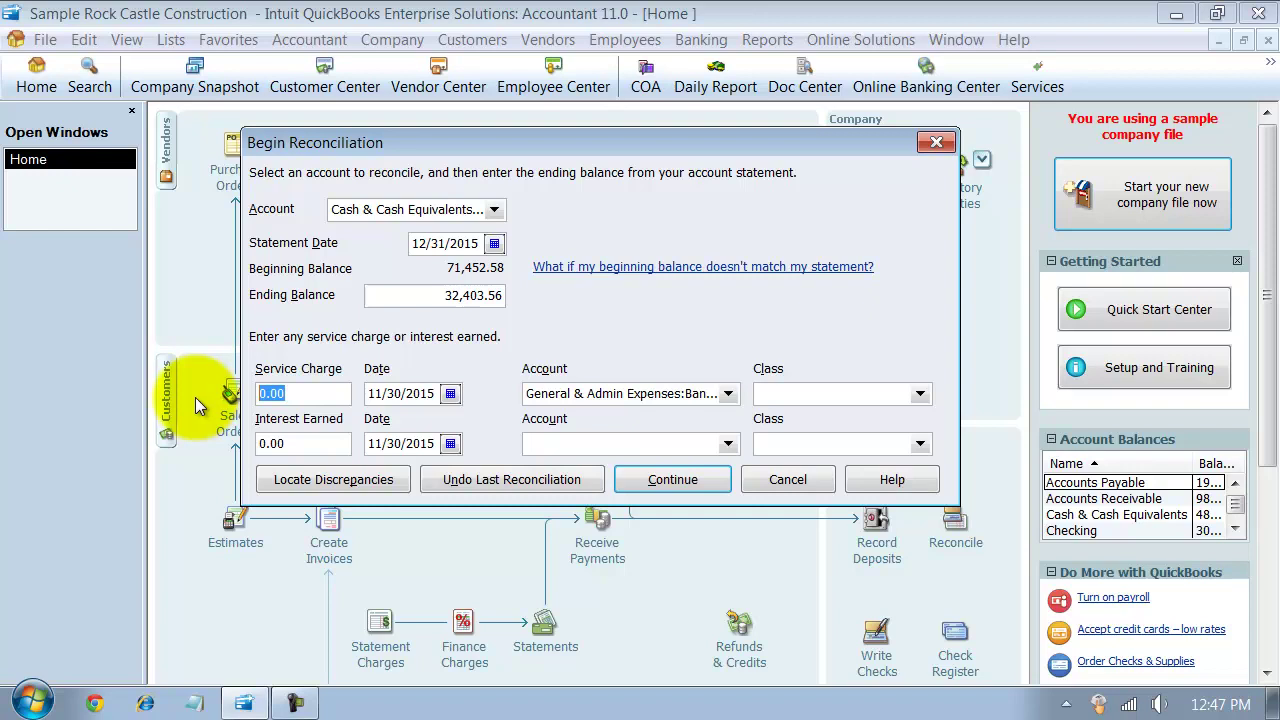
text(10)
key(Tab)
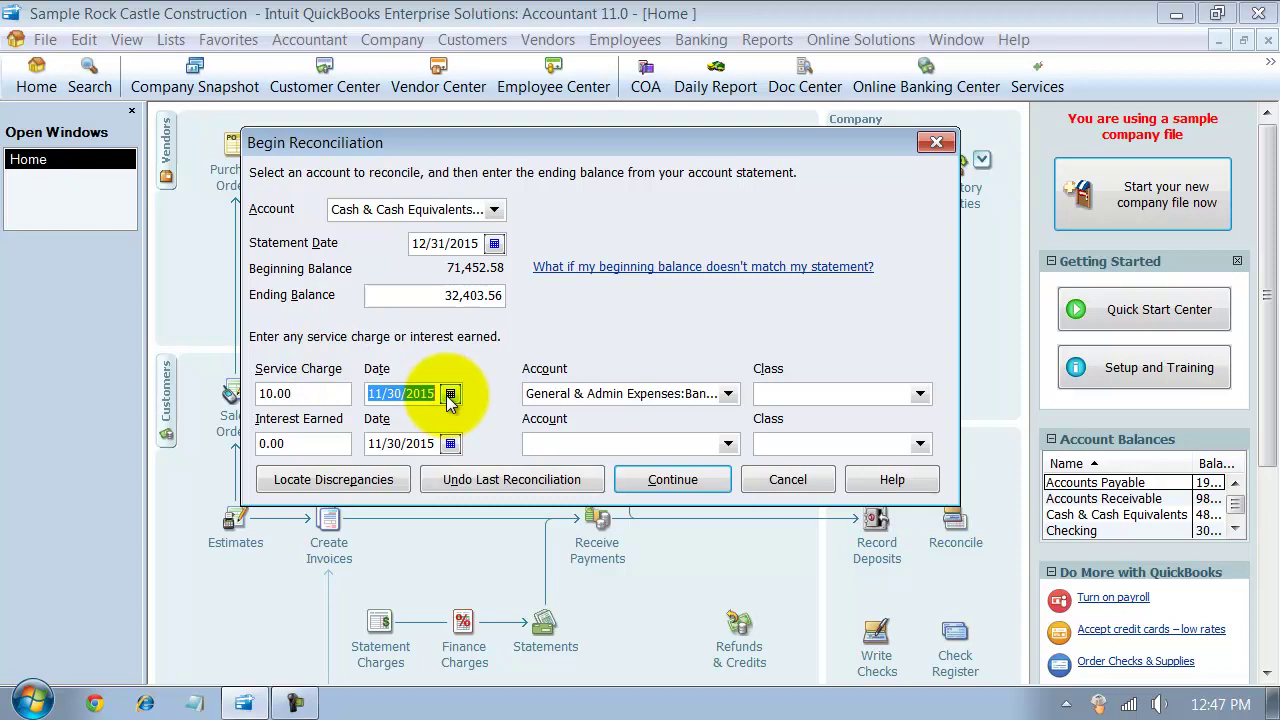
text(12/31/2015)
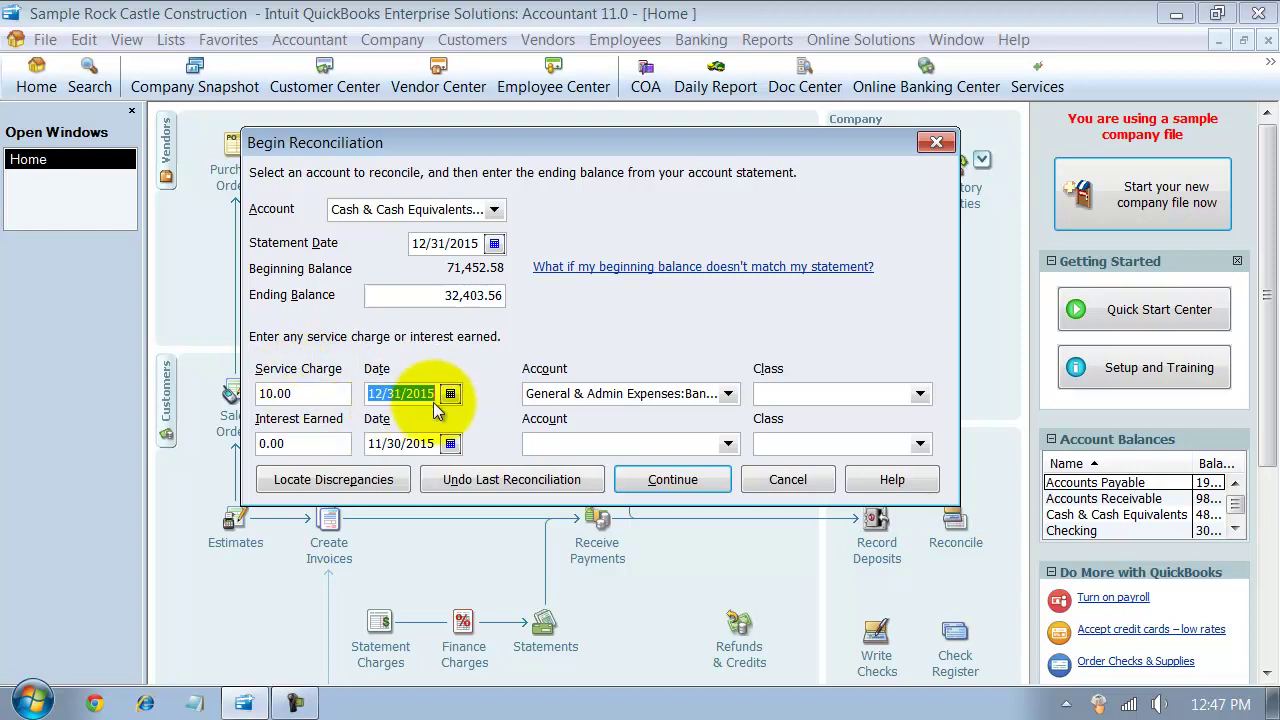
Step: Assign the service charge to the Overhead class
click(531, 397)
drag(553, 400, 725, 385)
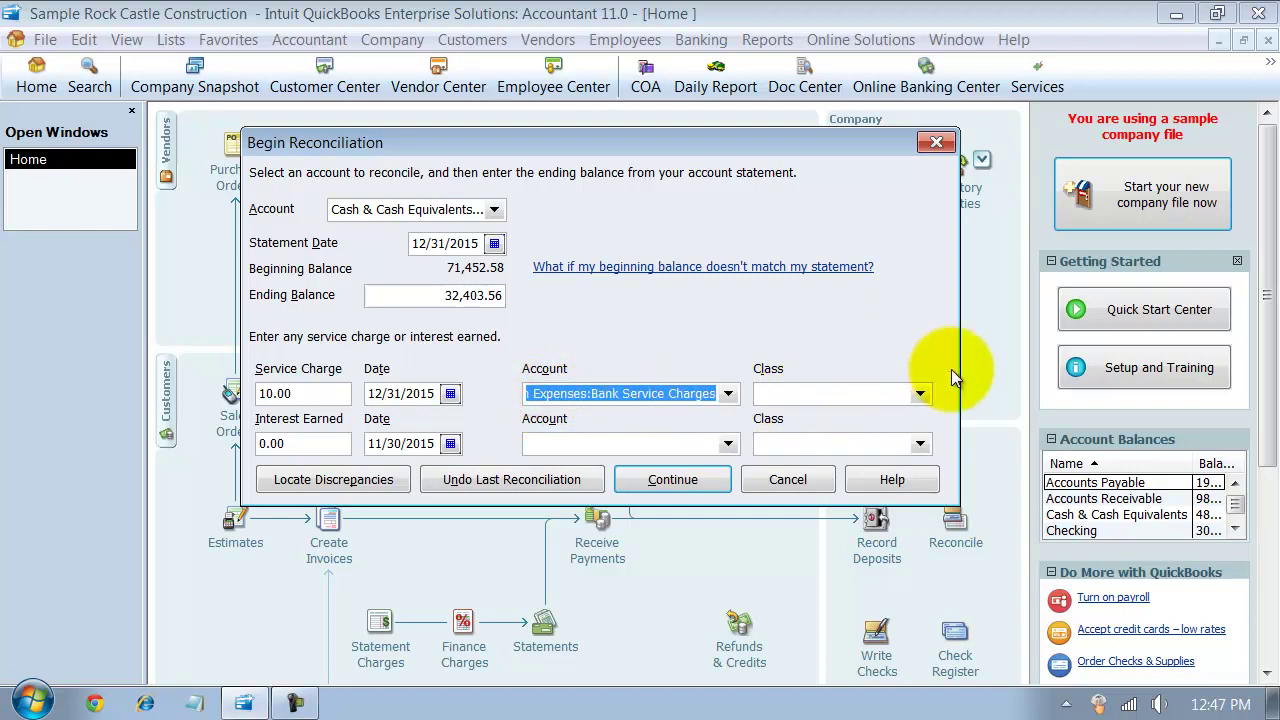
click(919, 393)
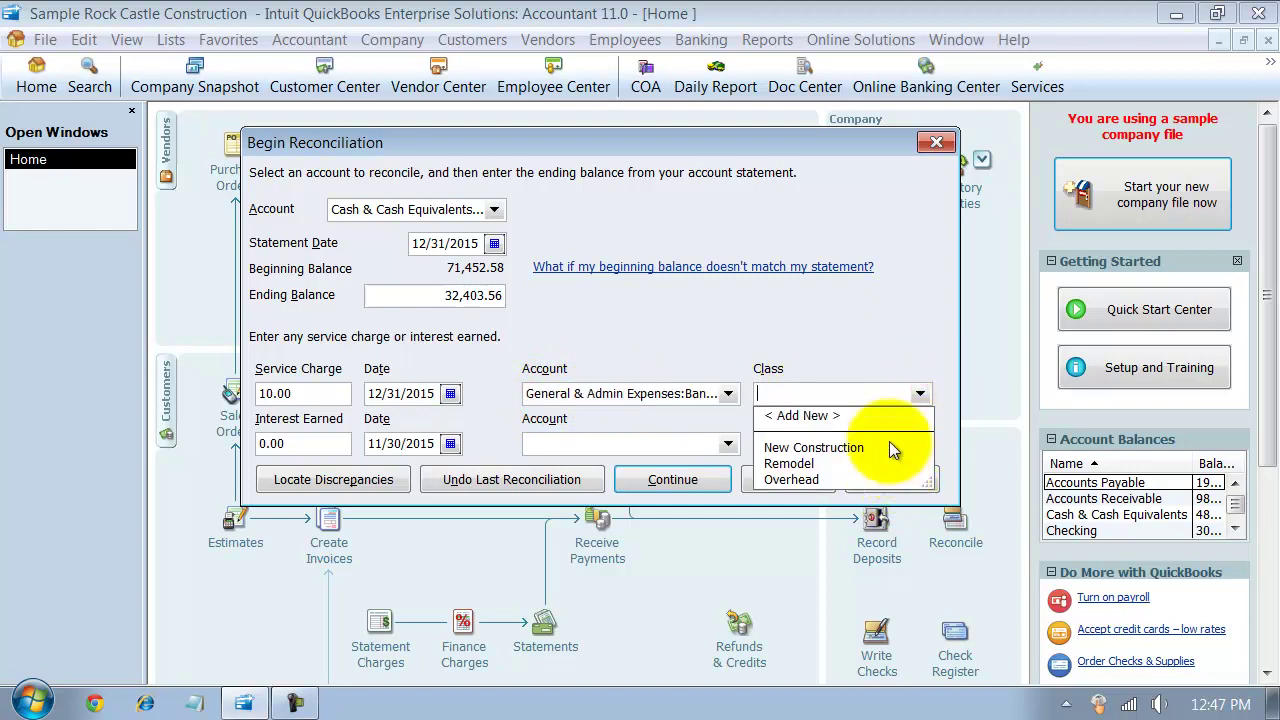
click(791, 479)
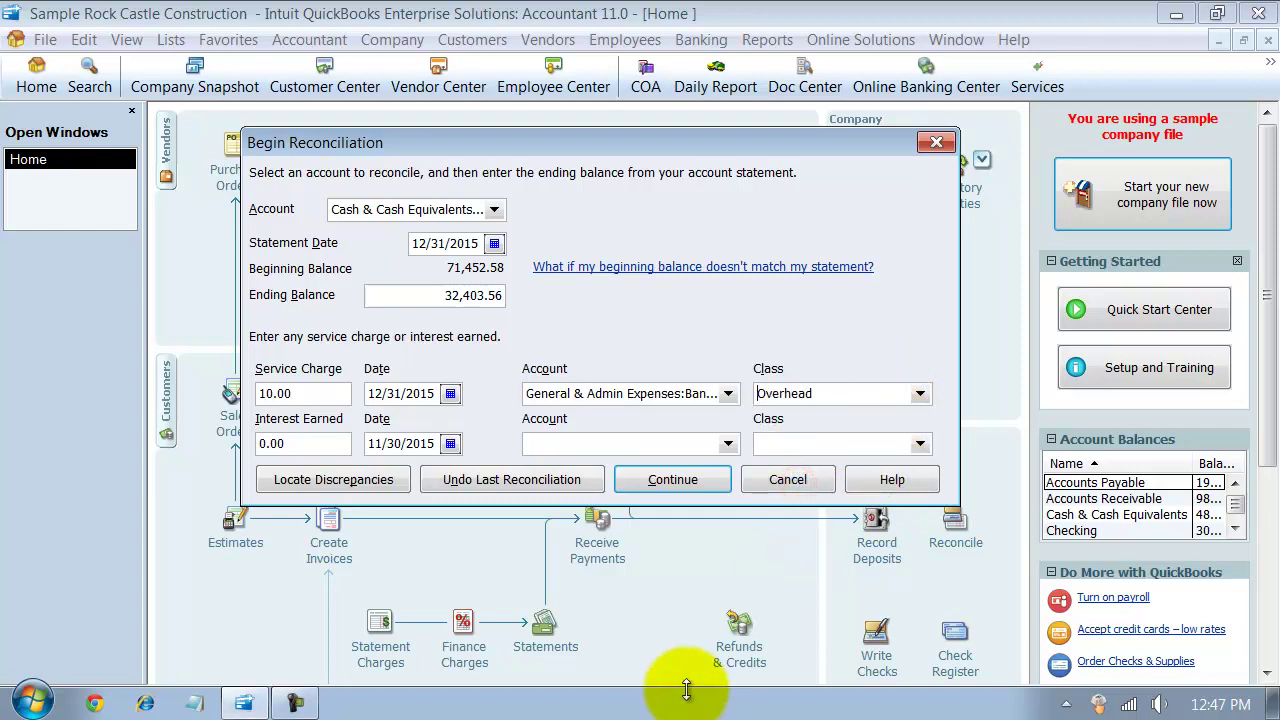
click(316, 400)
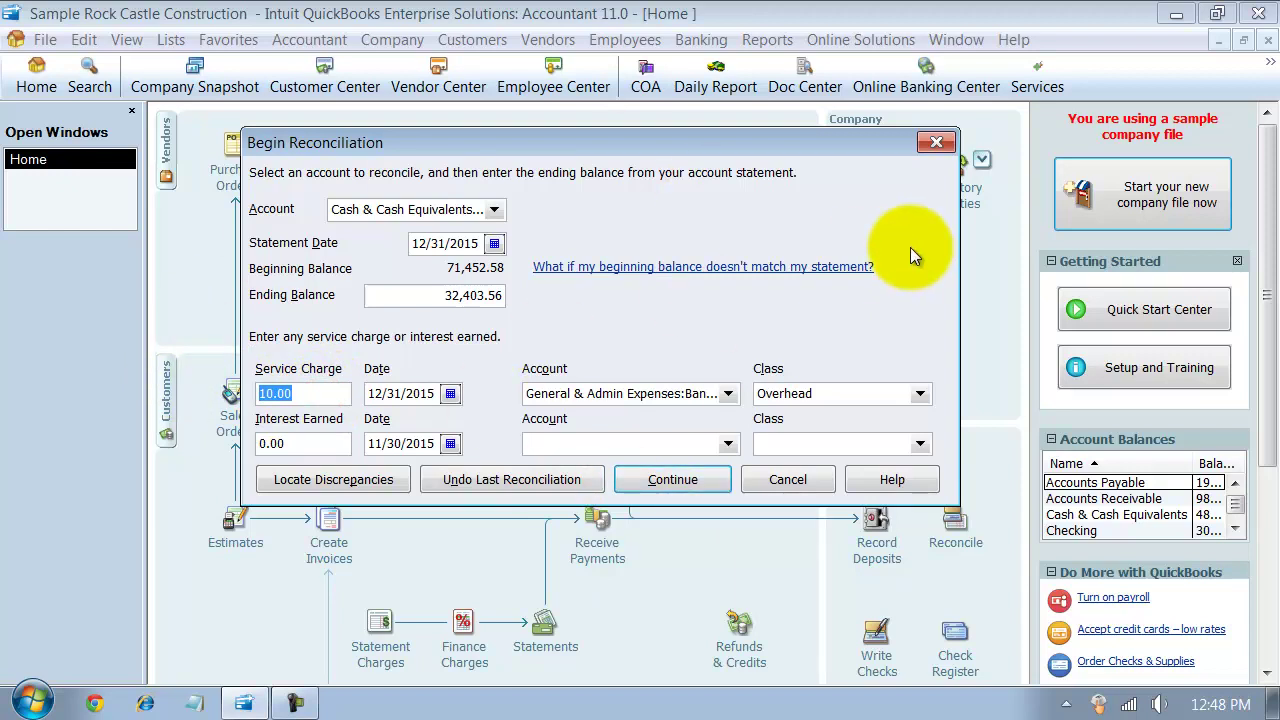
Step: Set the service charge to 0.00 and enter 5.80 as interest earned
text(0.00)
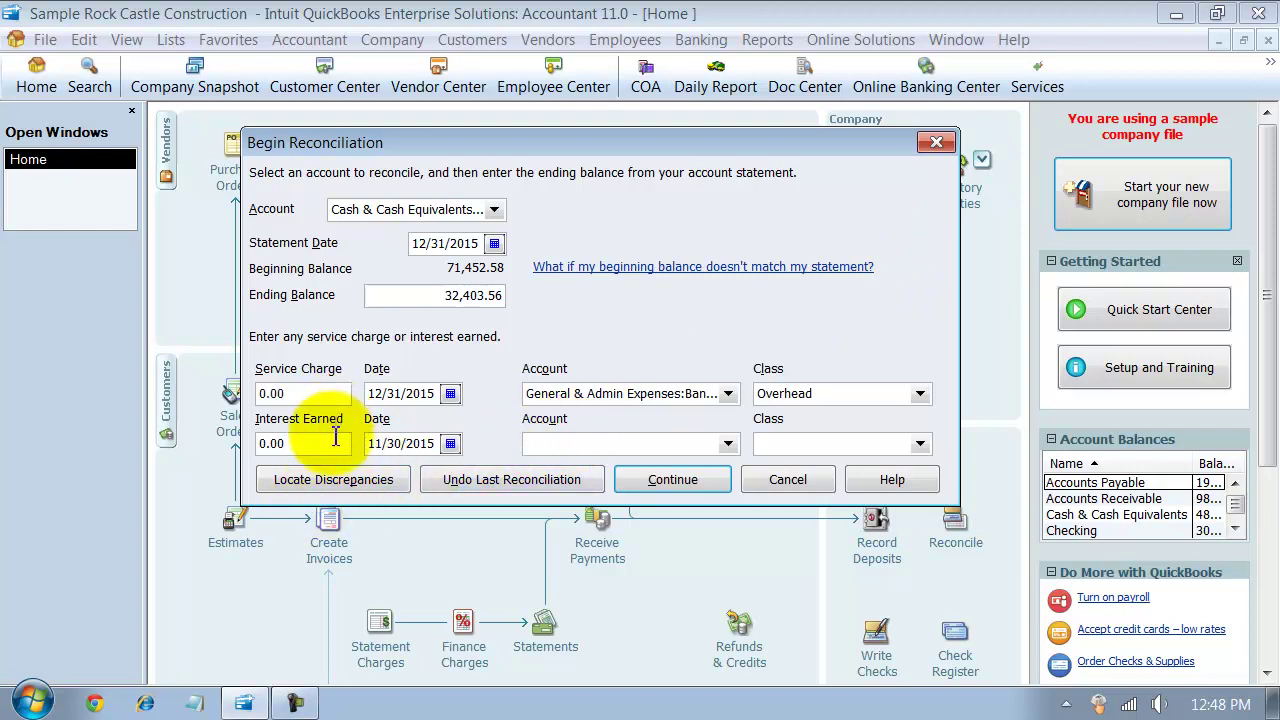
drag(330, 442, 159, 438)
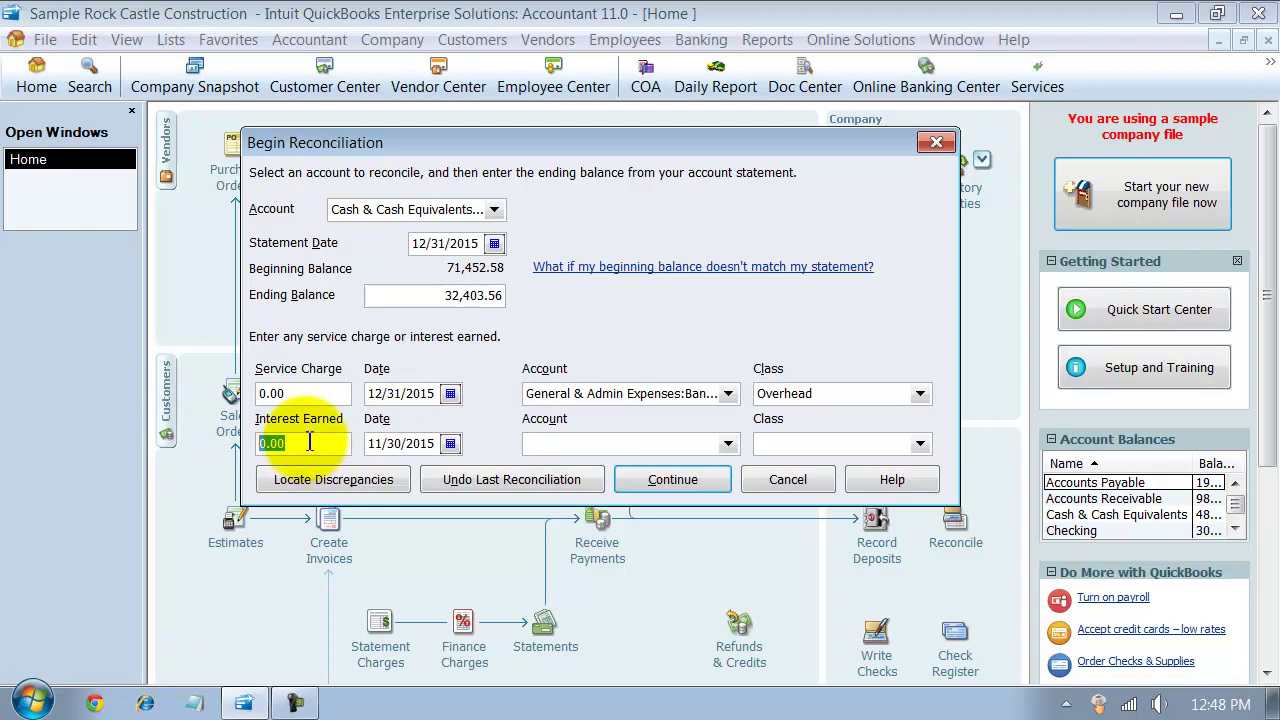
text(.5)
key(BackSpace)
key(BackSpace)
text(5.8)
key(Tab)
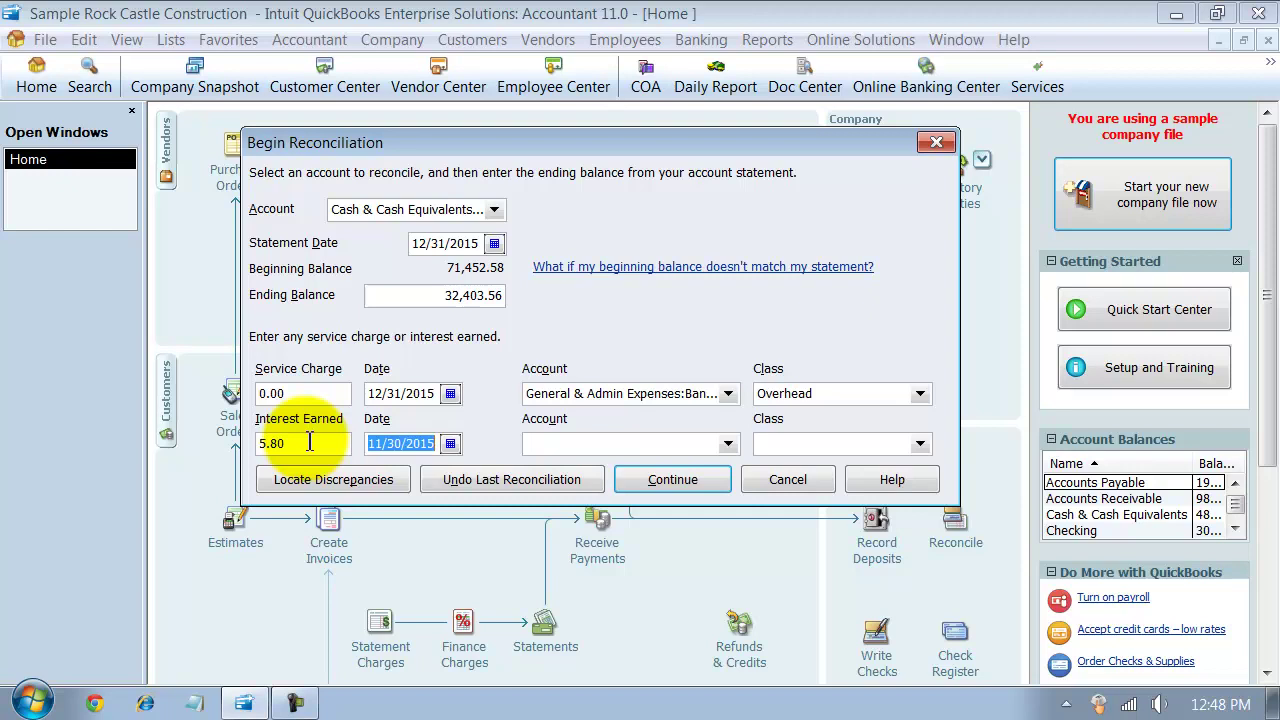
click(369, 443)
drag(369, 443, 440, 443)
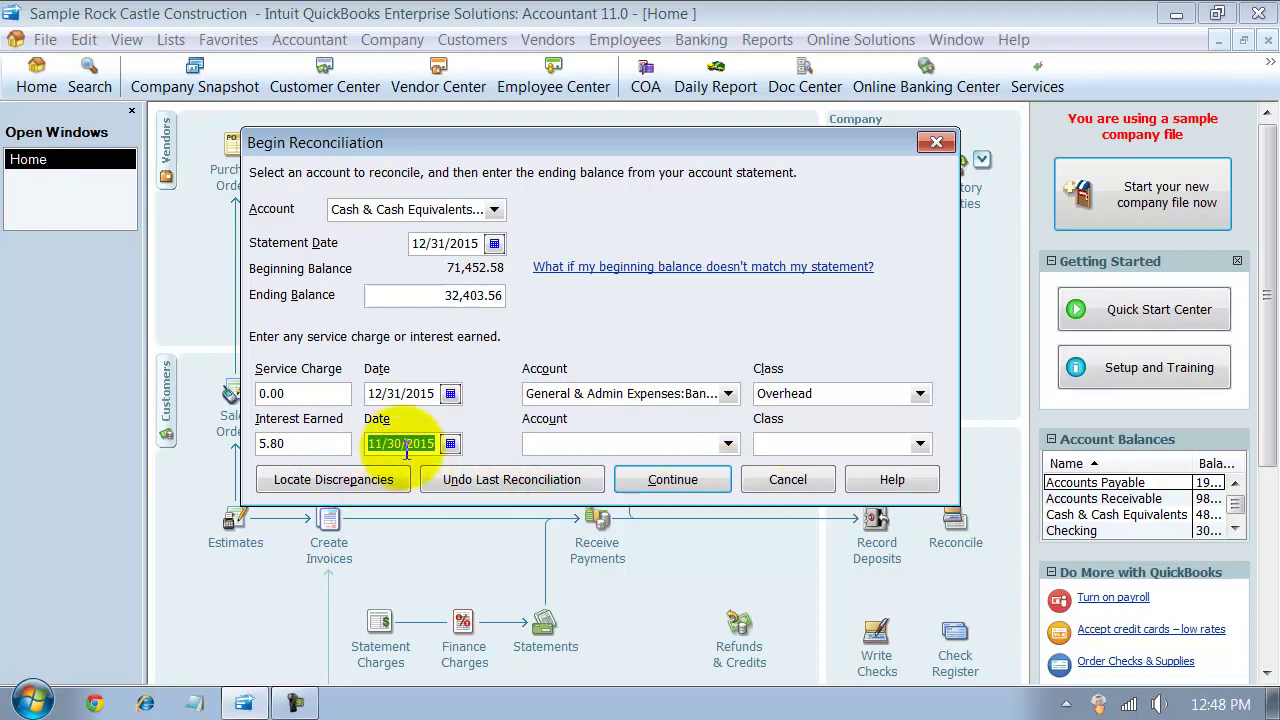
Step: Browse the interest Account and Class lists, then reset interest earned to 0.00
click(728, 443)
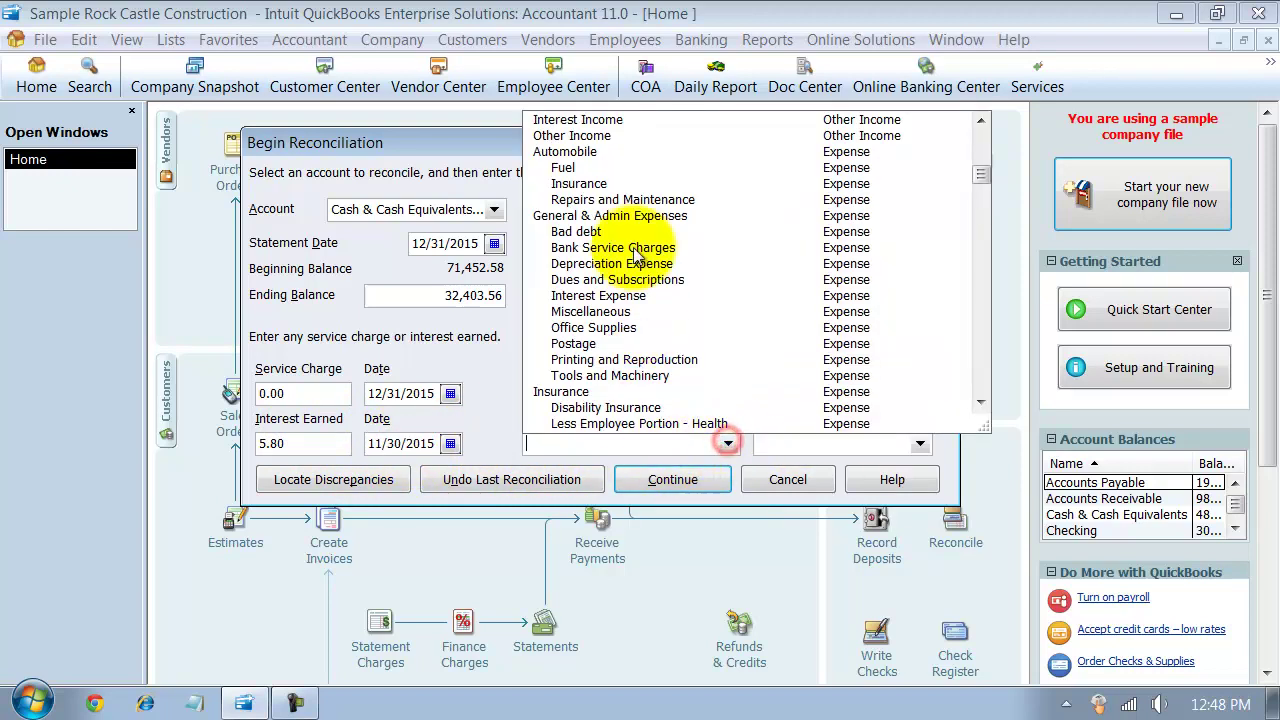
scroll(640, 422, up, 1)
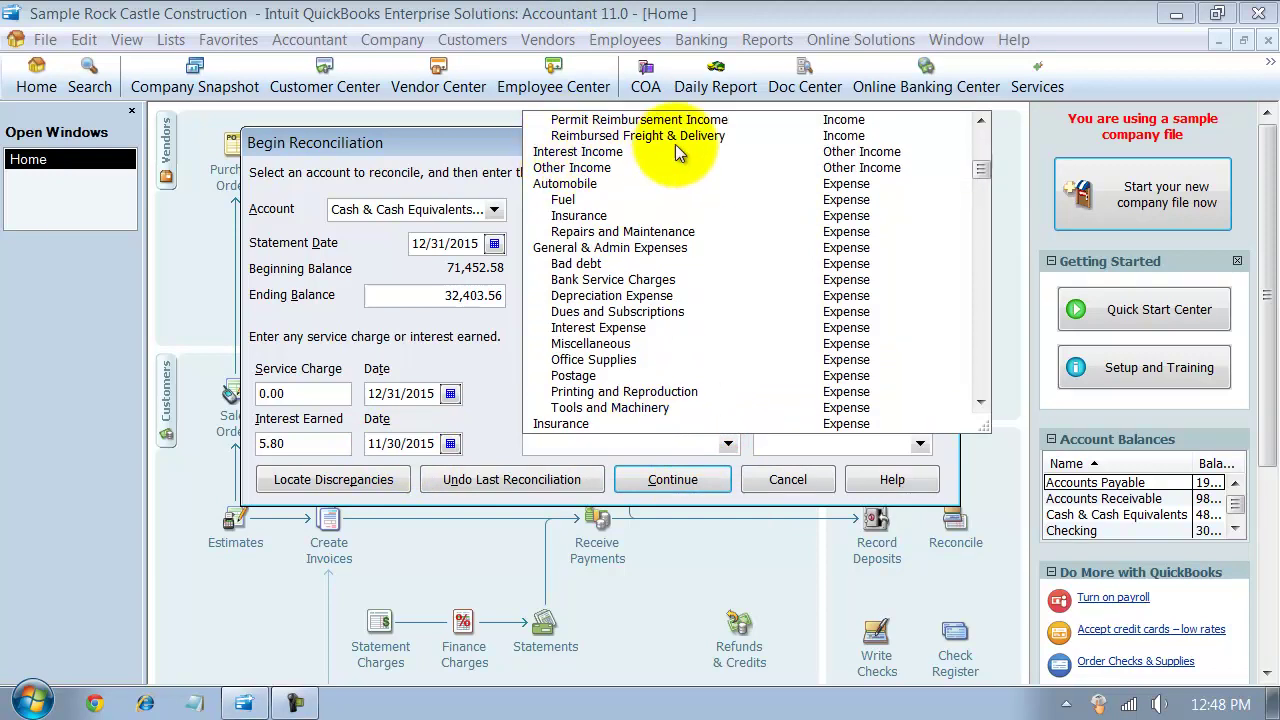
click(764, 447)
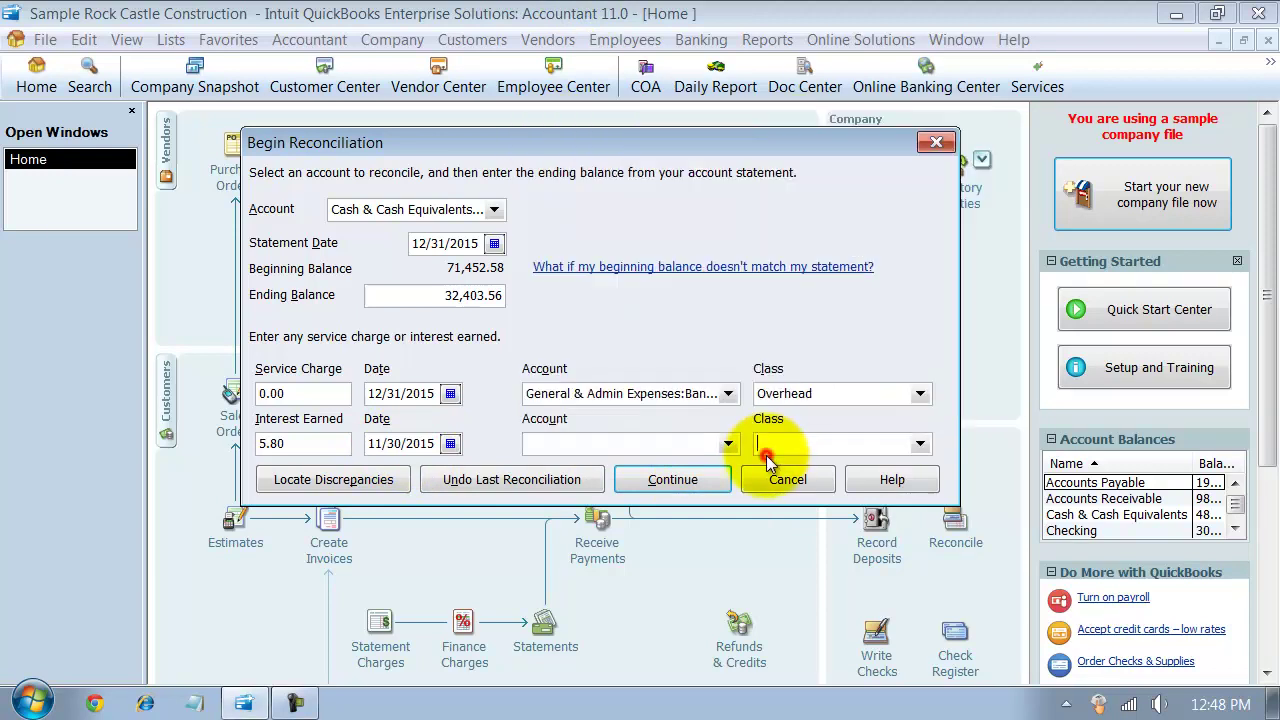
click(924, 442)
click(922, 444)
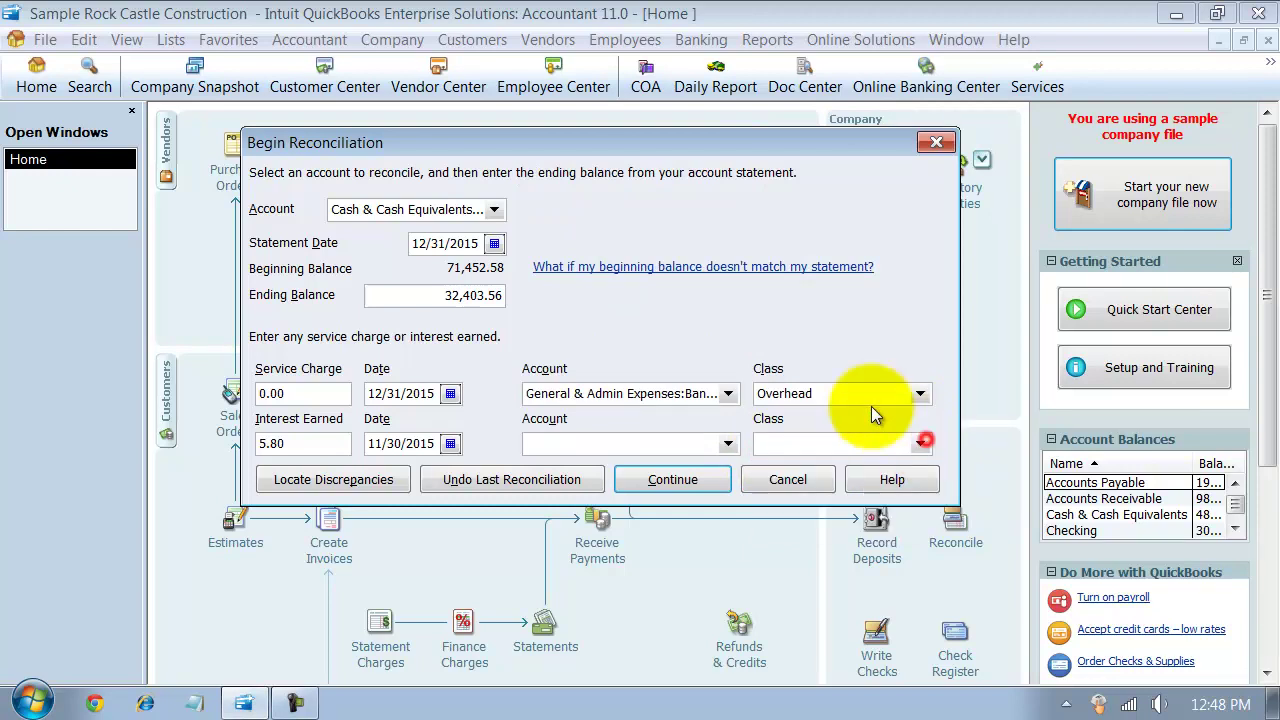
click(309, 449)
text(0)
click(383, 441)
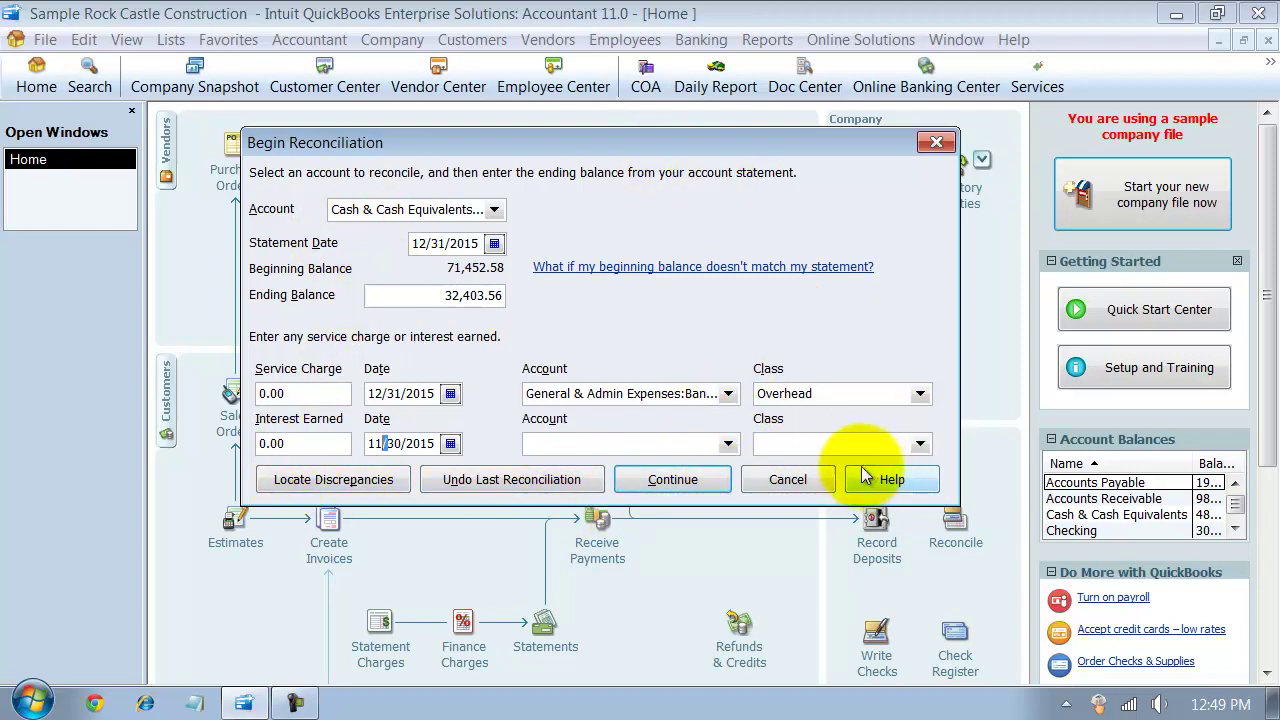
Step: Continue to Reconcile – Checking and hide transactions after the 12/31/2015 end date
click(688, 478)
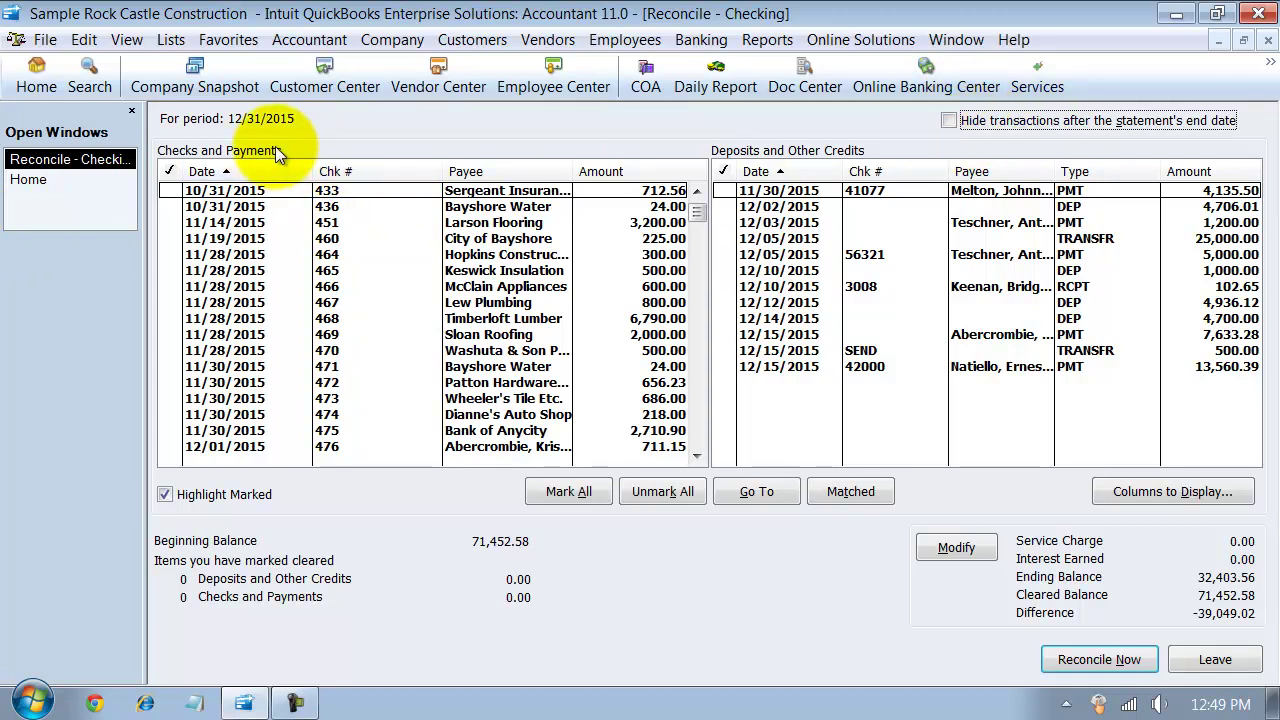
click(948, 120)
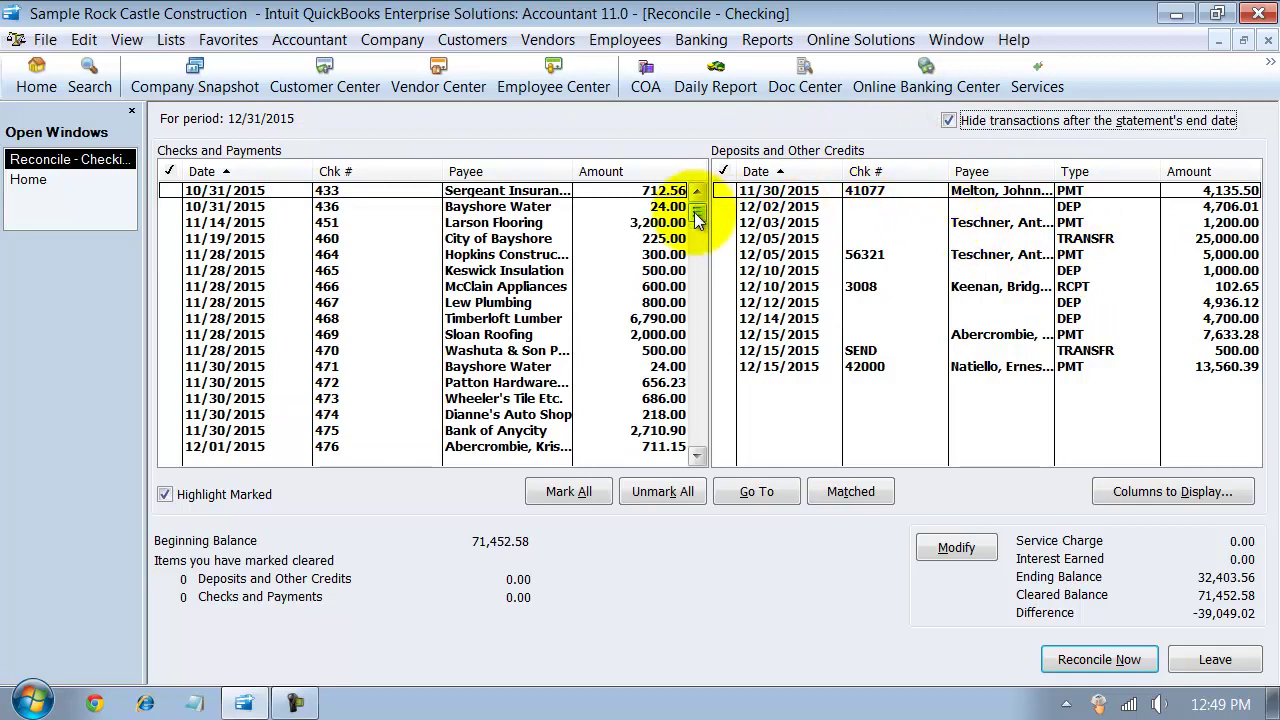
drag(697, 212, 725, 207)
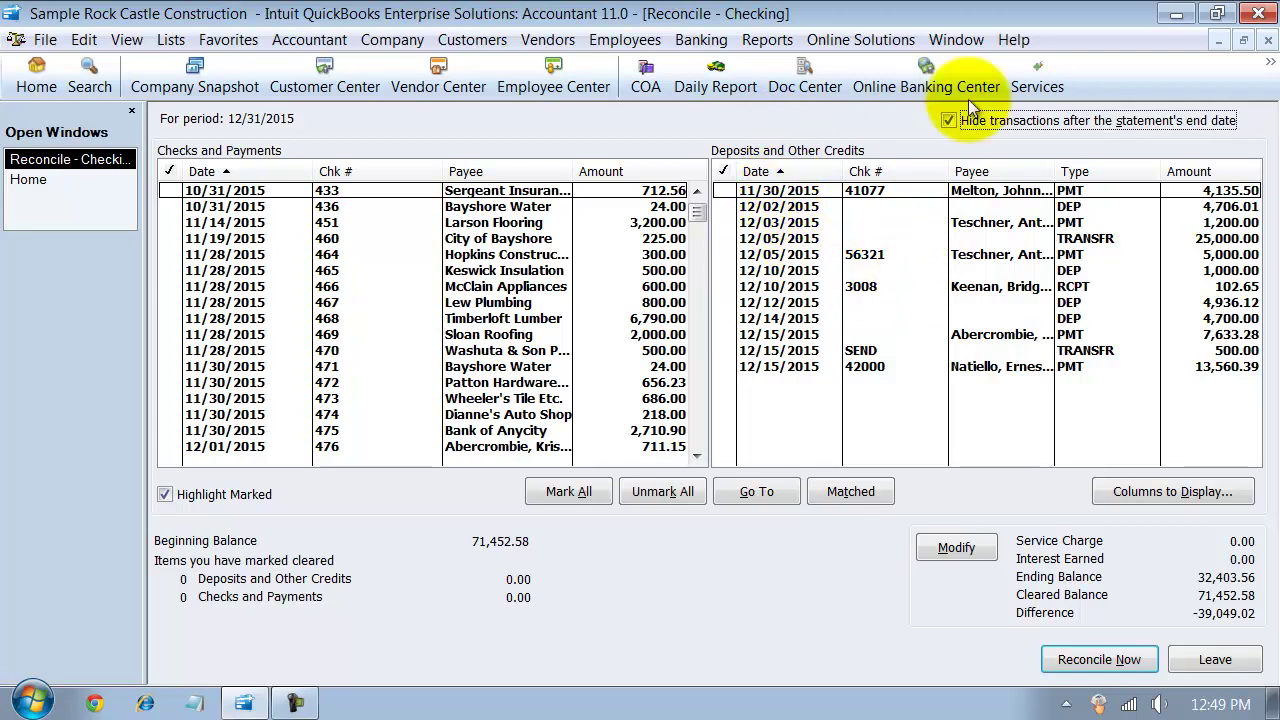
drag(697, 220, 714, 166)
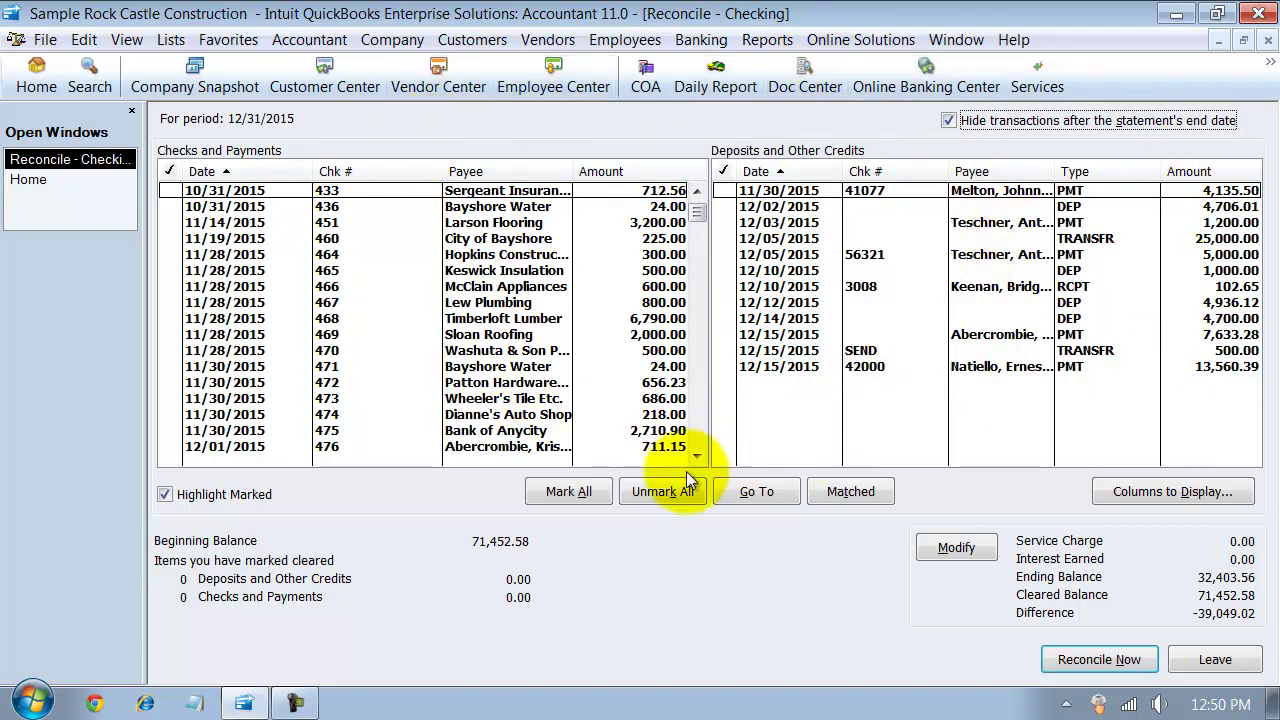
Step: Show later transactions again and view a check's shortcut menu before dismissing it
click(948, 121)
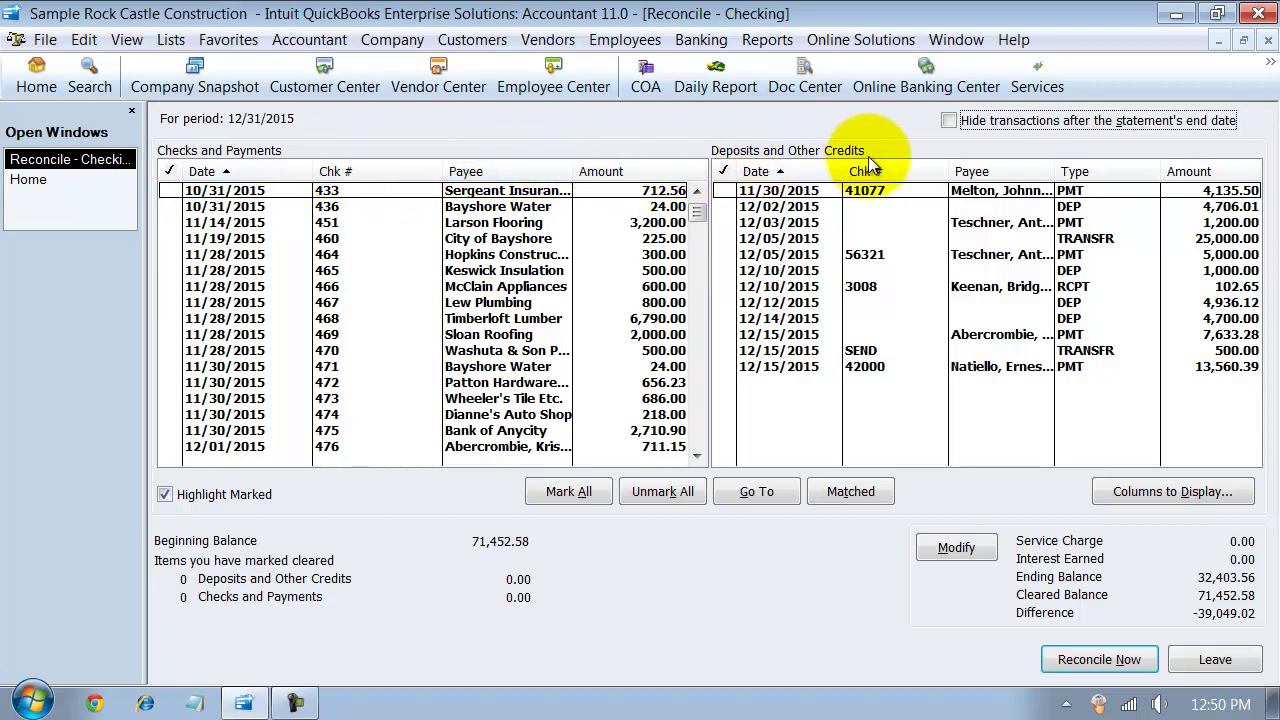
right_click(364, 190)
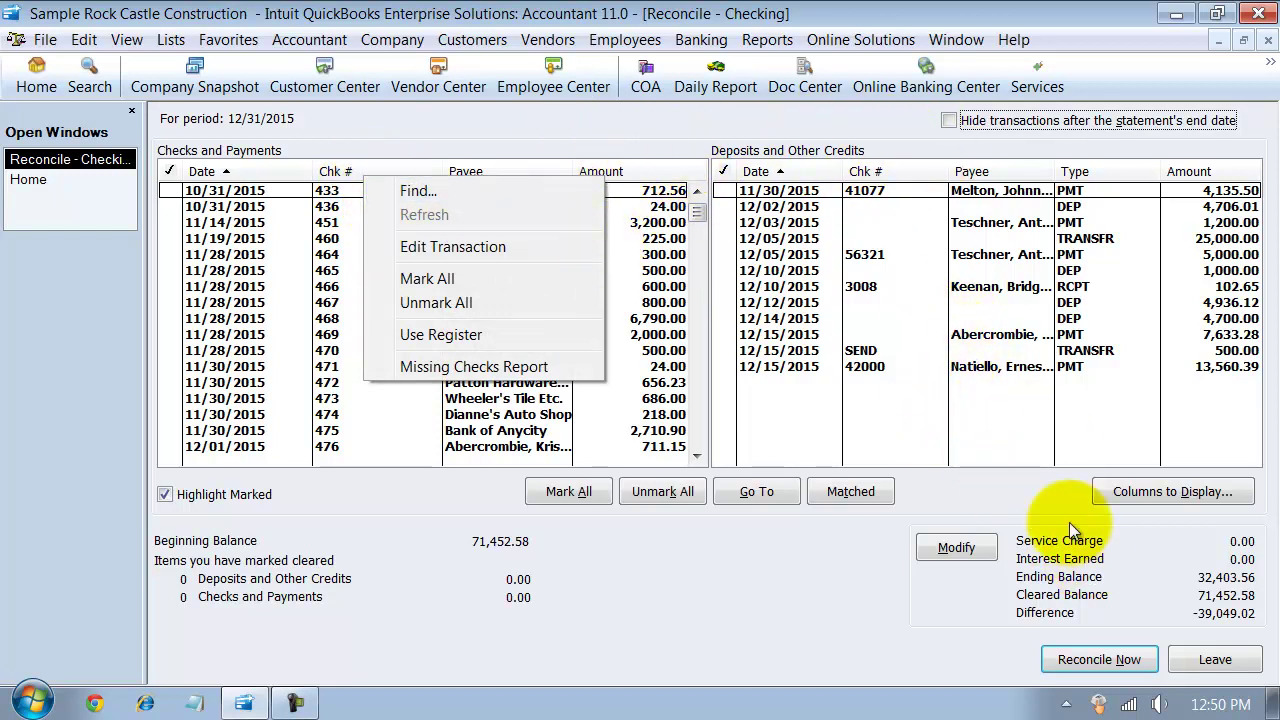
click(1172, 492)
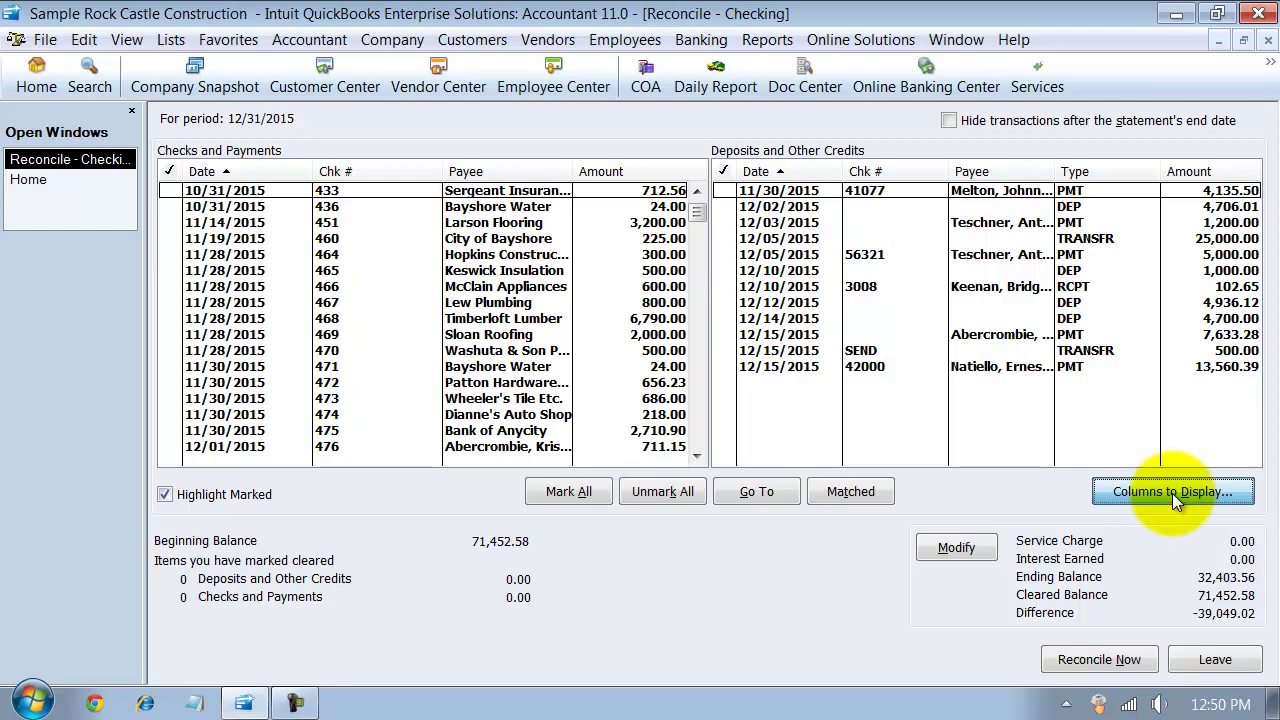
Step: Add a Memo column to Checks and Payments and remove Type from Deposits
click(1172, 492)
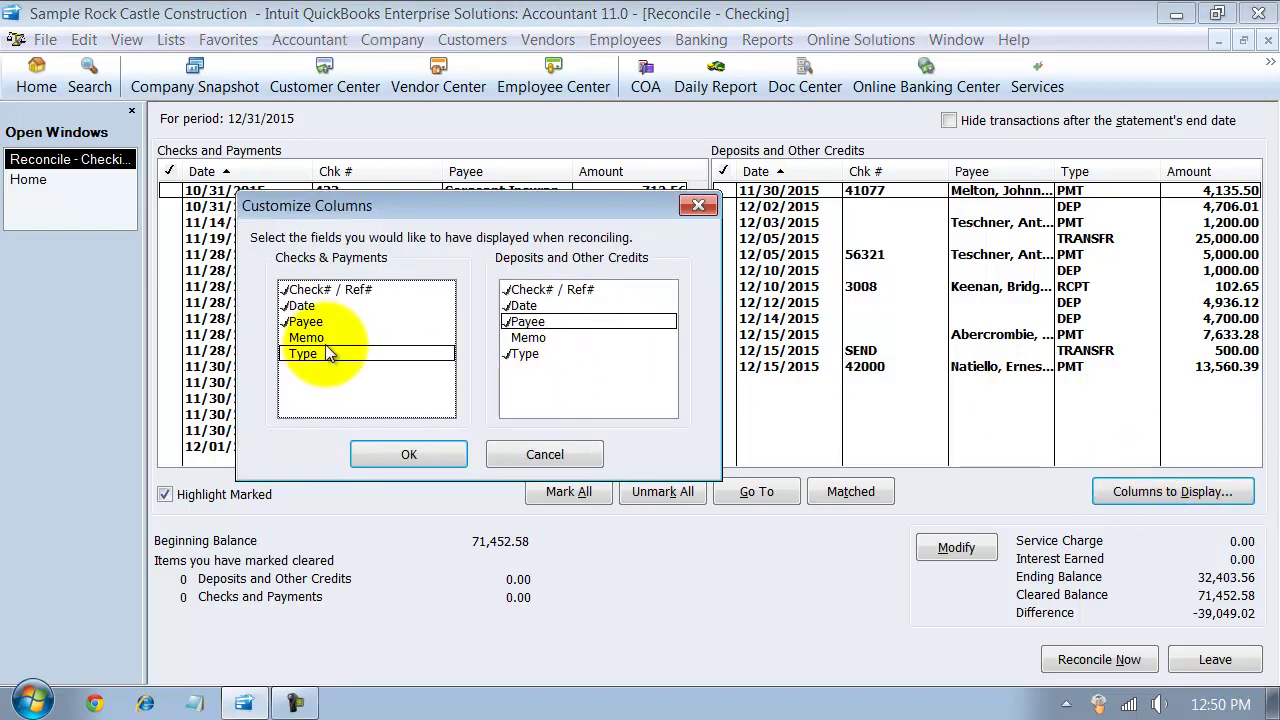
click(291, 338)
click(290, 354)
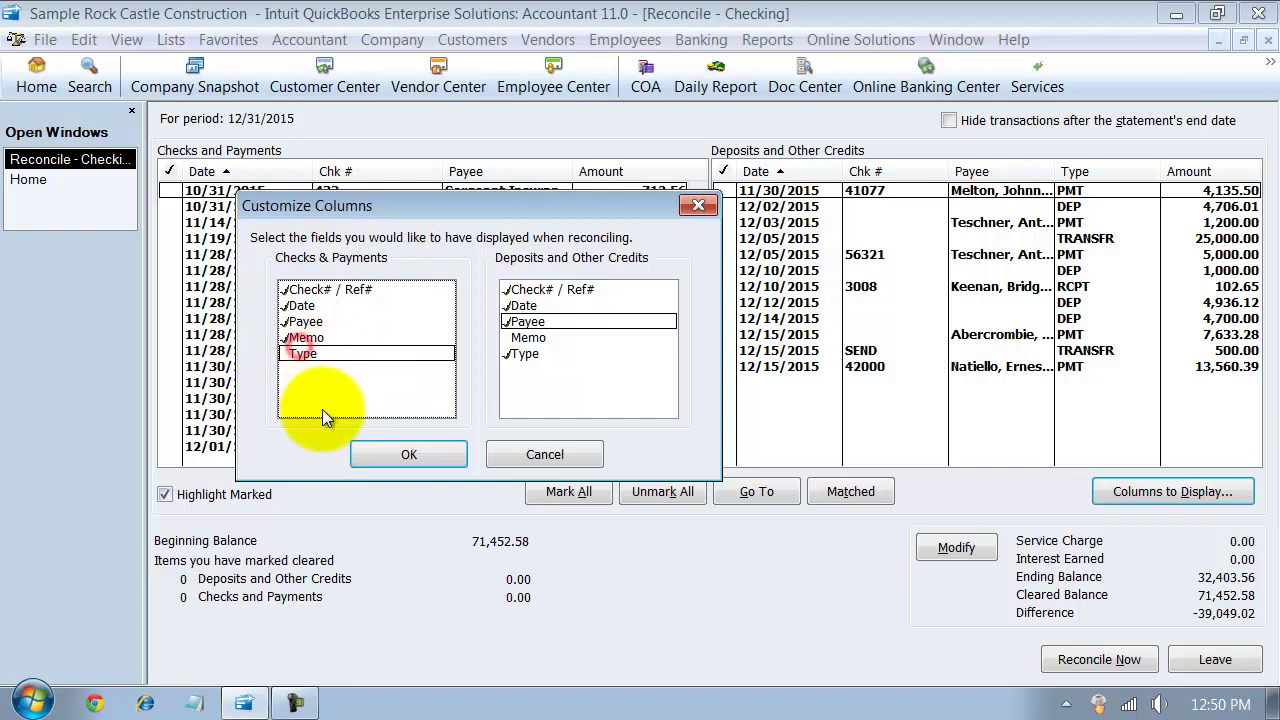
click(522, 354)
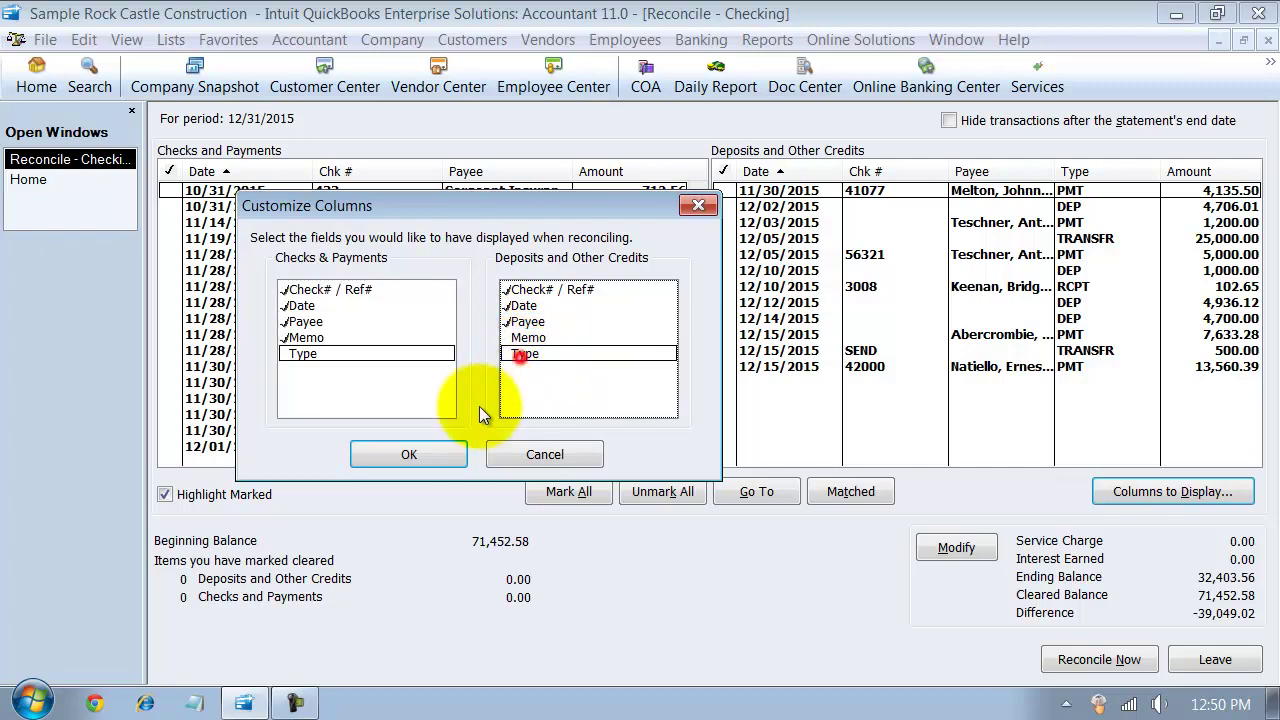
click(394, 459)
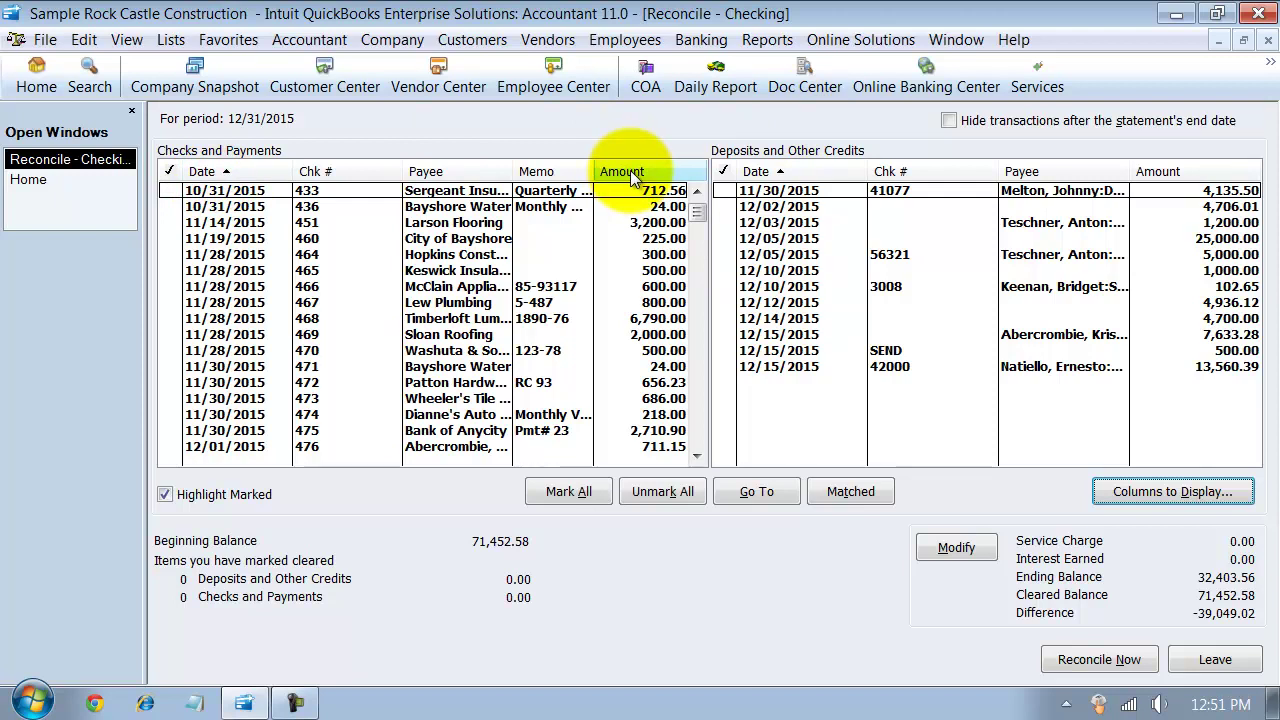
Step: Mark check 436 to Bayshore Water (24.00) cleared, sorting by amount then back by date
click(630, 172)
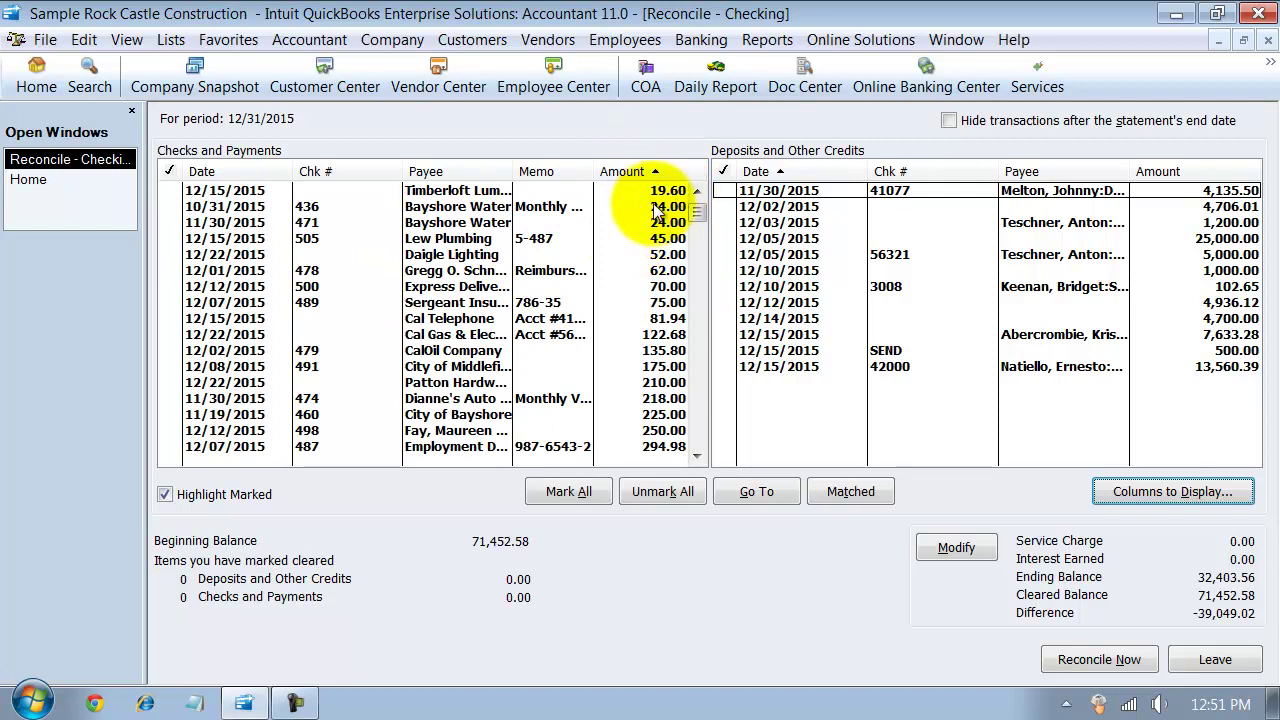
click(268, 207)
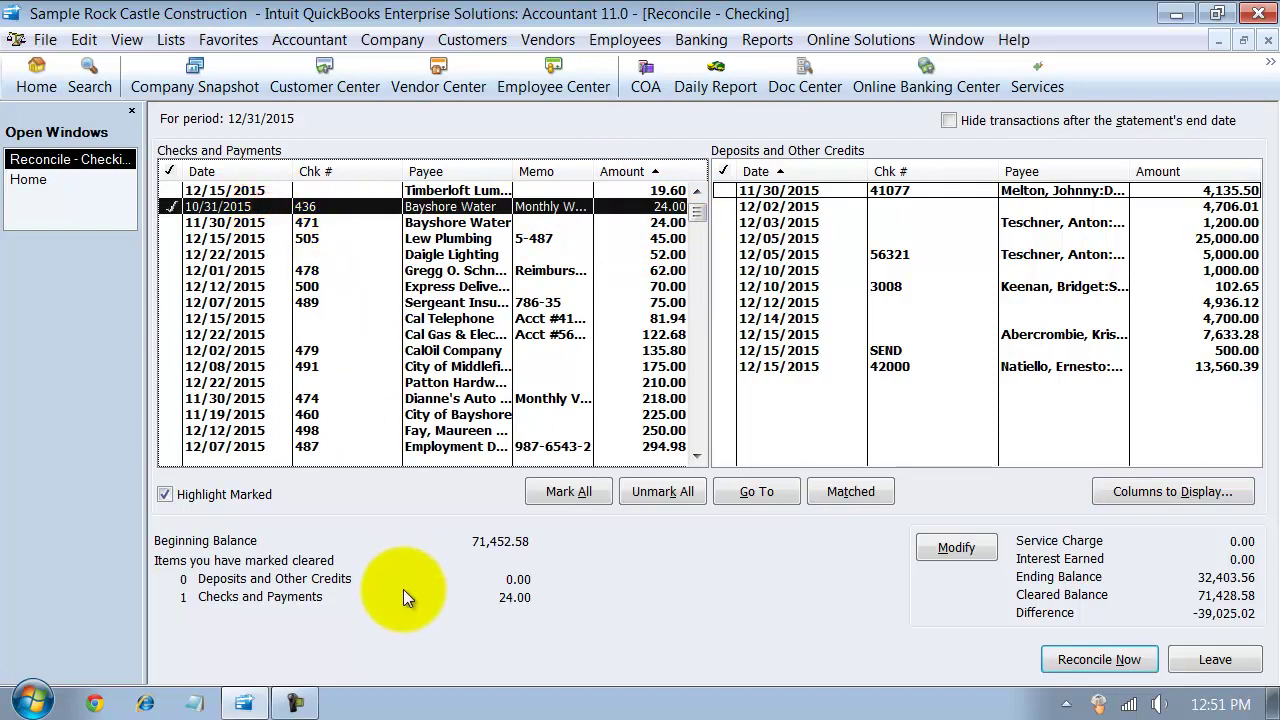
click(215, 206)
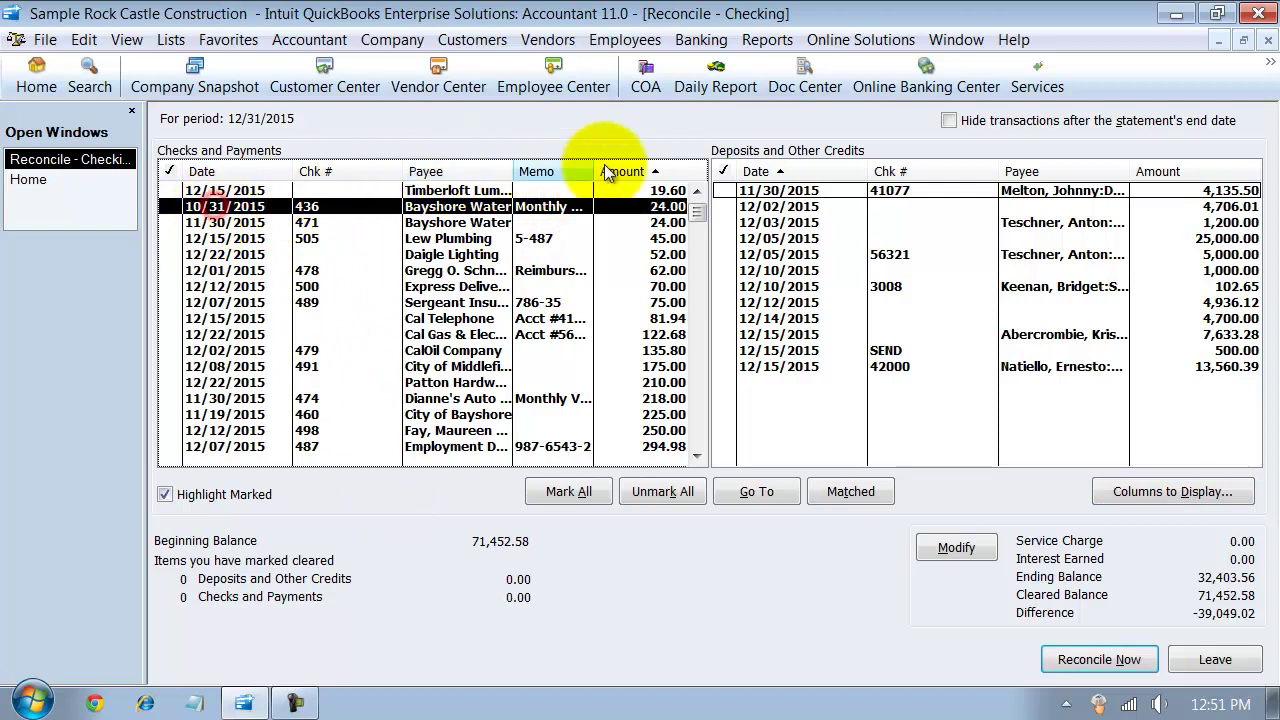
click(671, 207)
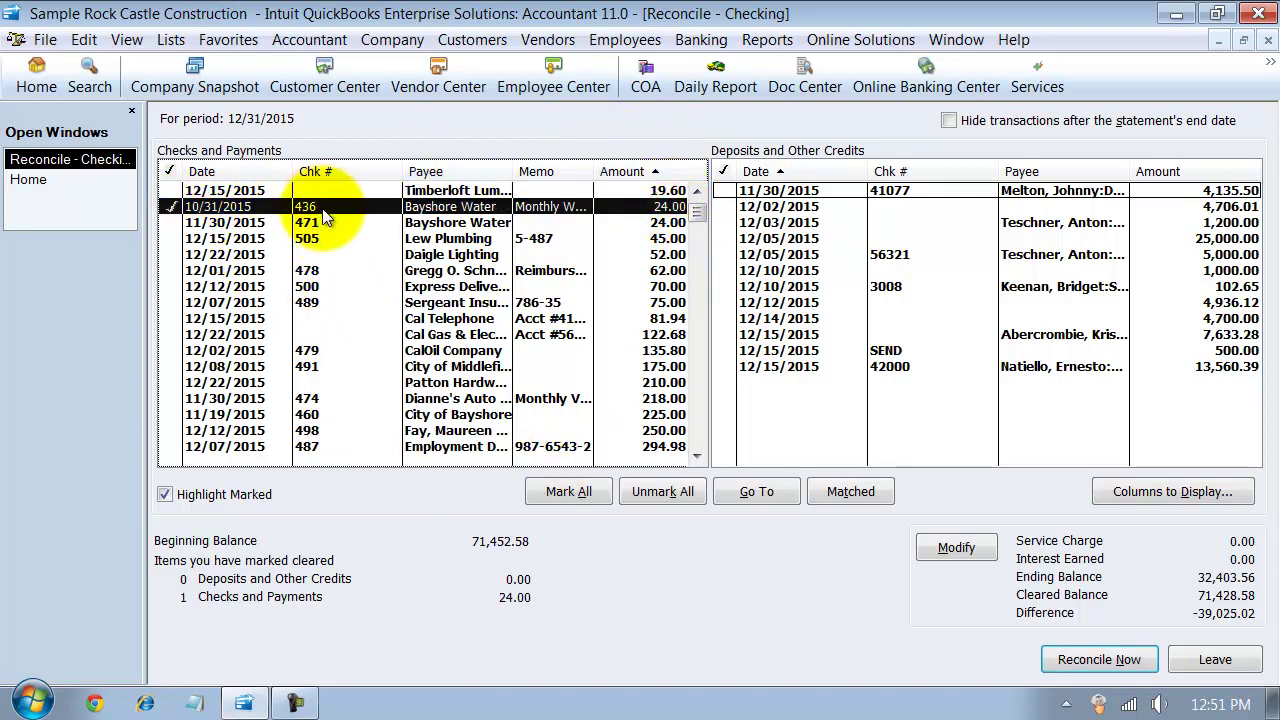
click(224, 172)
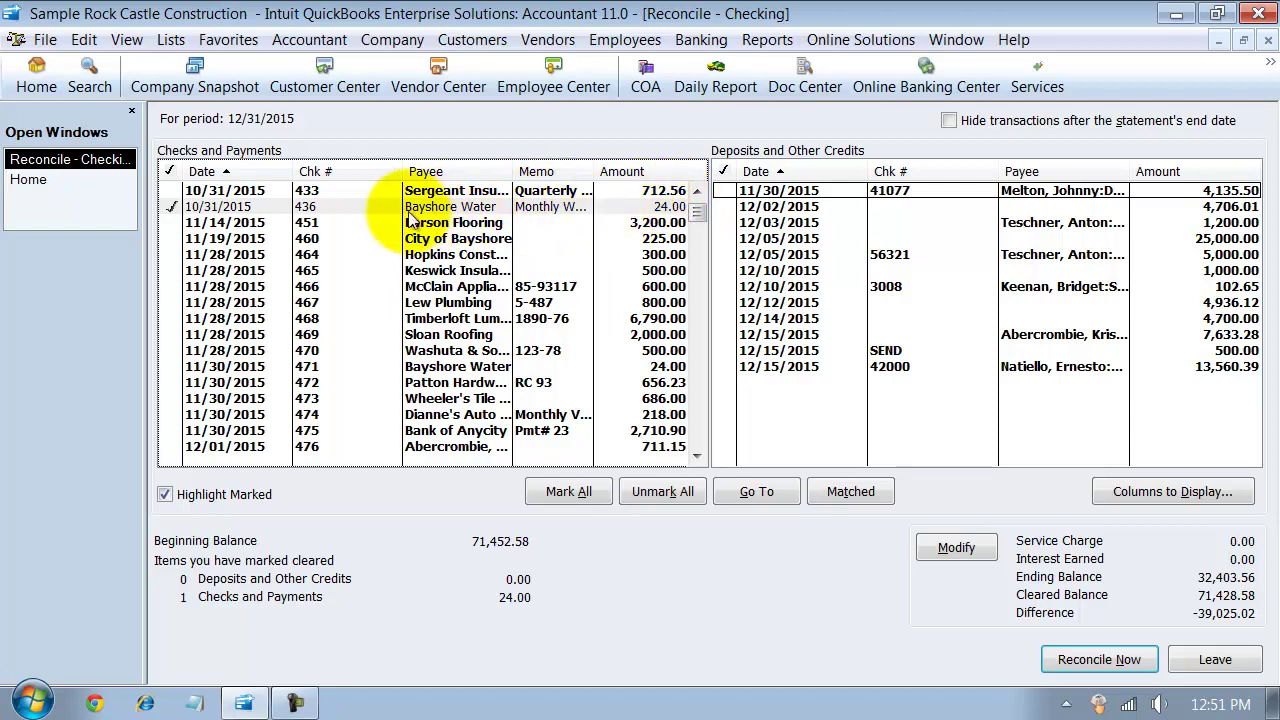
Step: Toggle Highlight Marked off and on, then mark checks 451, 460, 464, 465 and 468–471 cleared
click(164, 494)
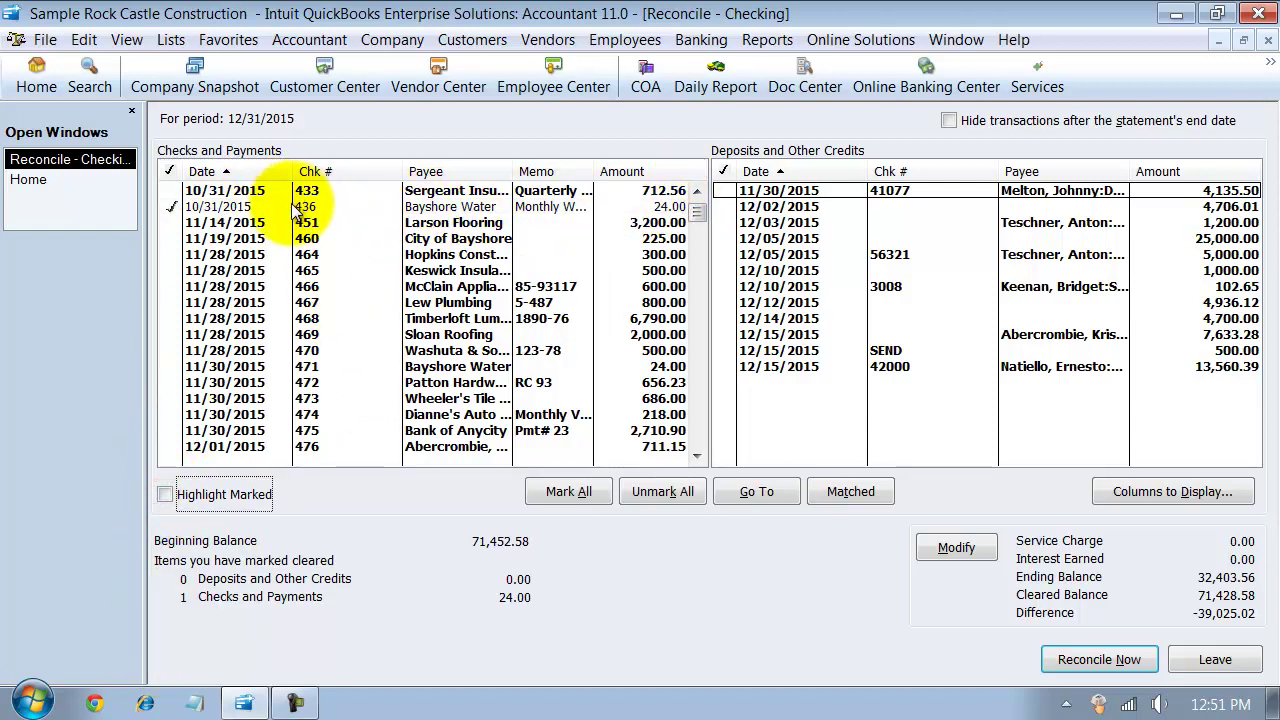
click(164, 494)
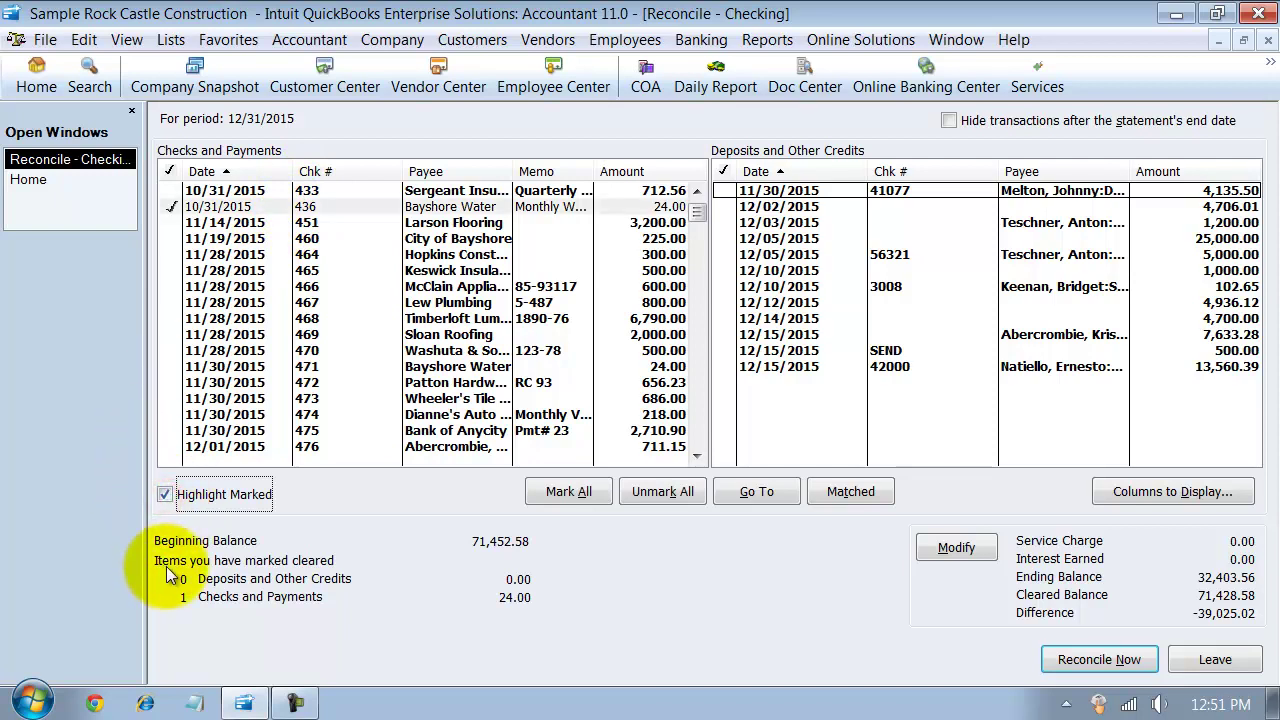
click(472, 222)
click(462, 238)
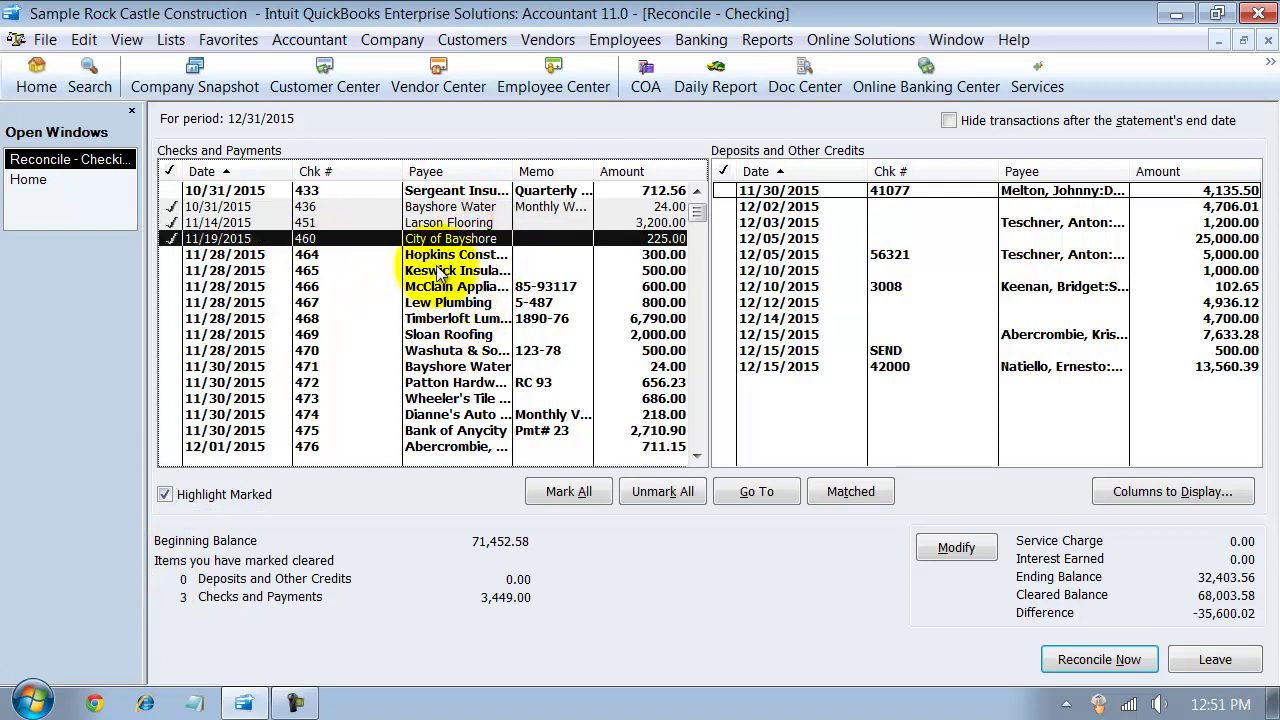
click(437, 255)
click(437, 270)
drag(437, 318, 437, 366)
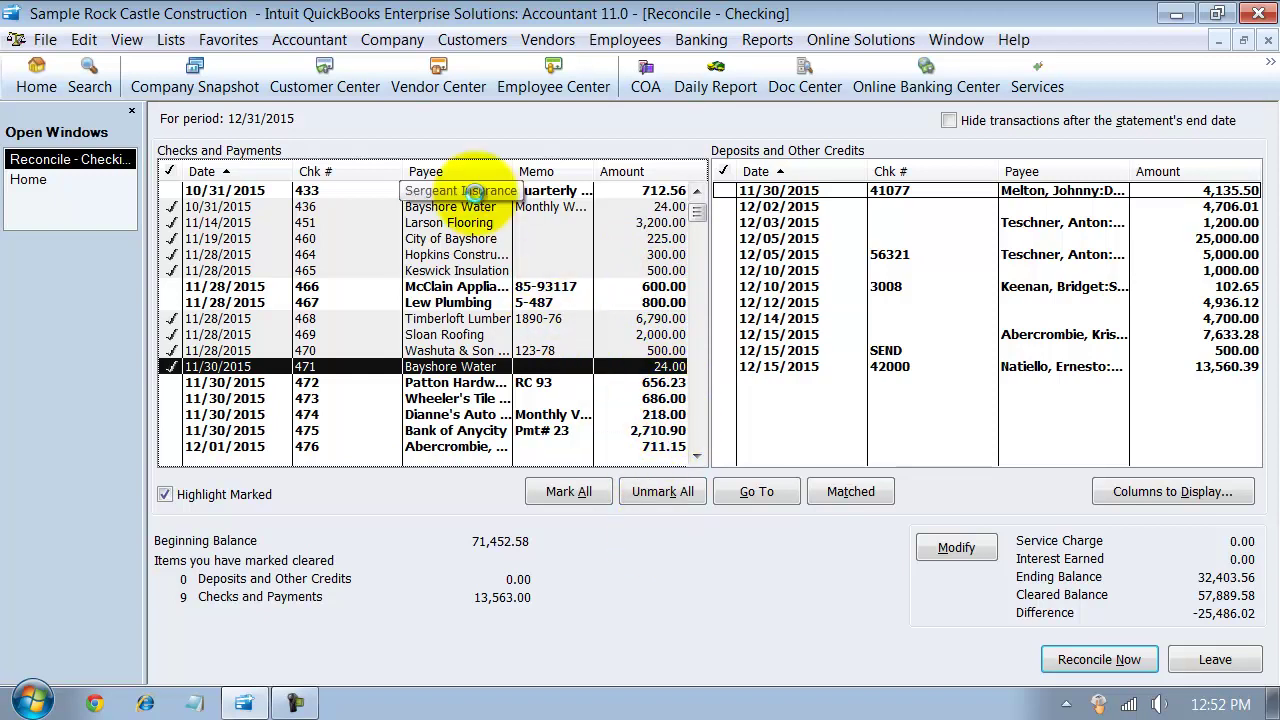
Step: Unmark checks 436, 451, 460, 464, 465 and 468–471
click(452, 206)
click(452, 222)
click(452, 334)
click(452, 350)
click(458, 368)
click(452, 318)
click(452, 270)
click(452, 254)
click(452, 238)
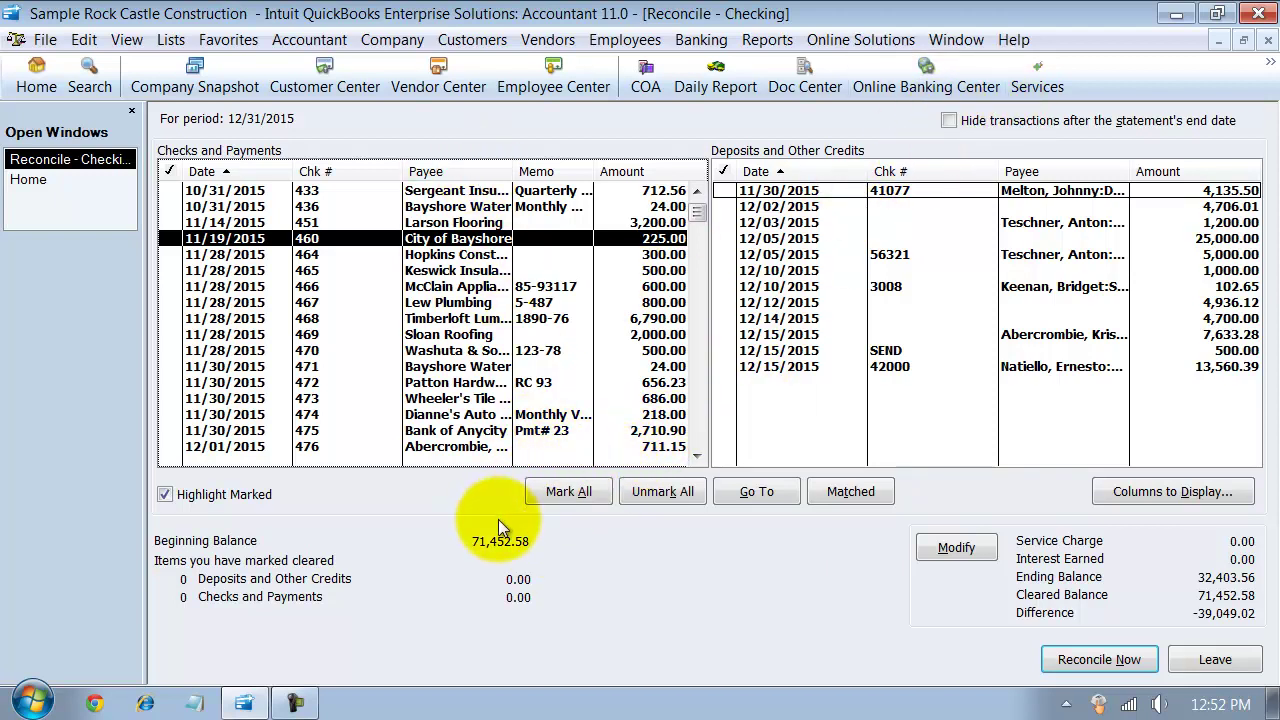
Step: Mark every transaction cleared, then unmark deposits 3008, 12/14 (4,700.00) and 42000
scroll(613, 378, down, 4)
click(568, 491)
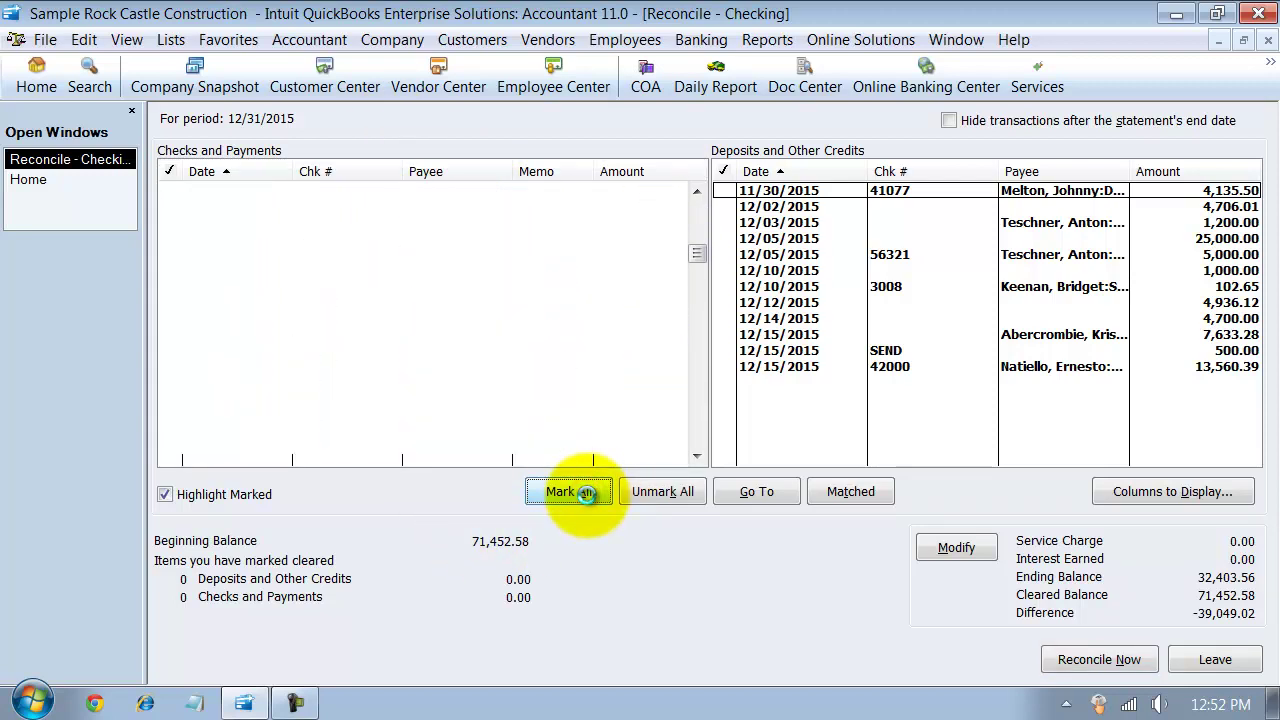
click(760, 286)
click(760, 318)
click(757, 367)
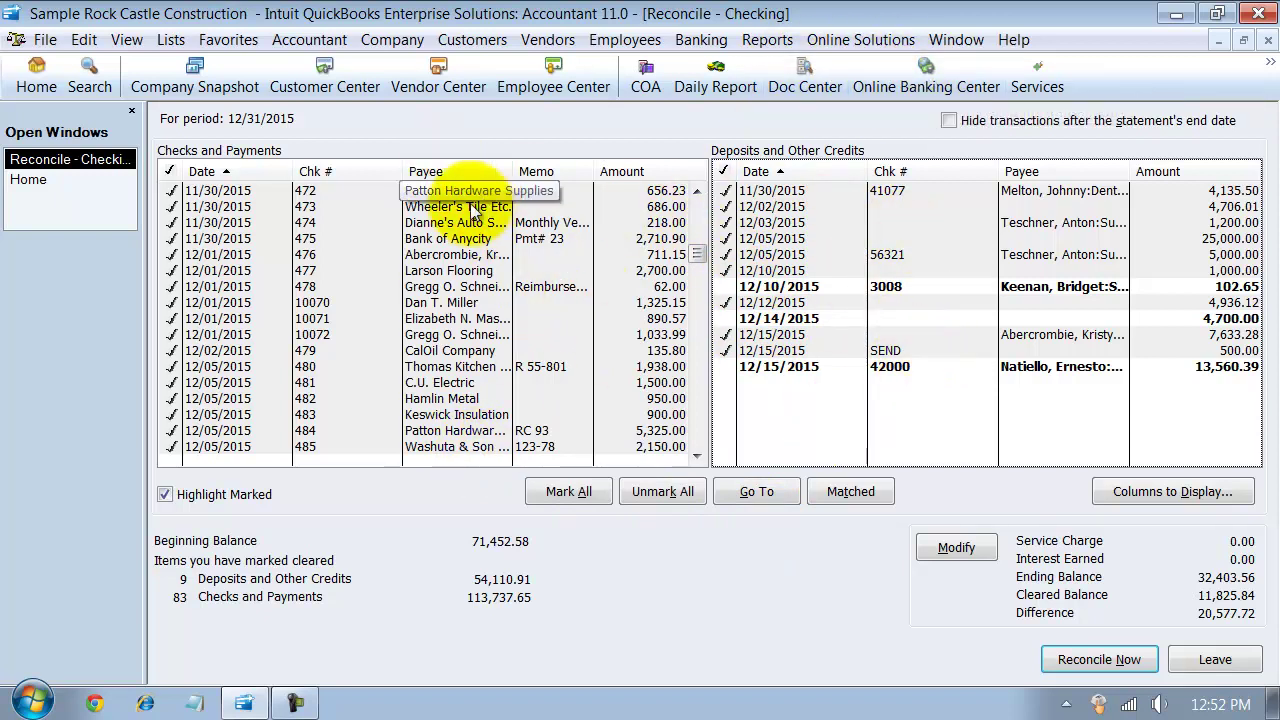
Step: Re-mark deposits 3008, 12/14 and 42000 as cleared
click(778, 287)
click(776, 318)
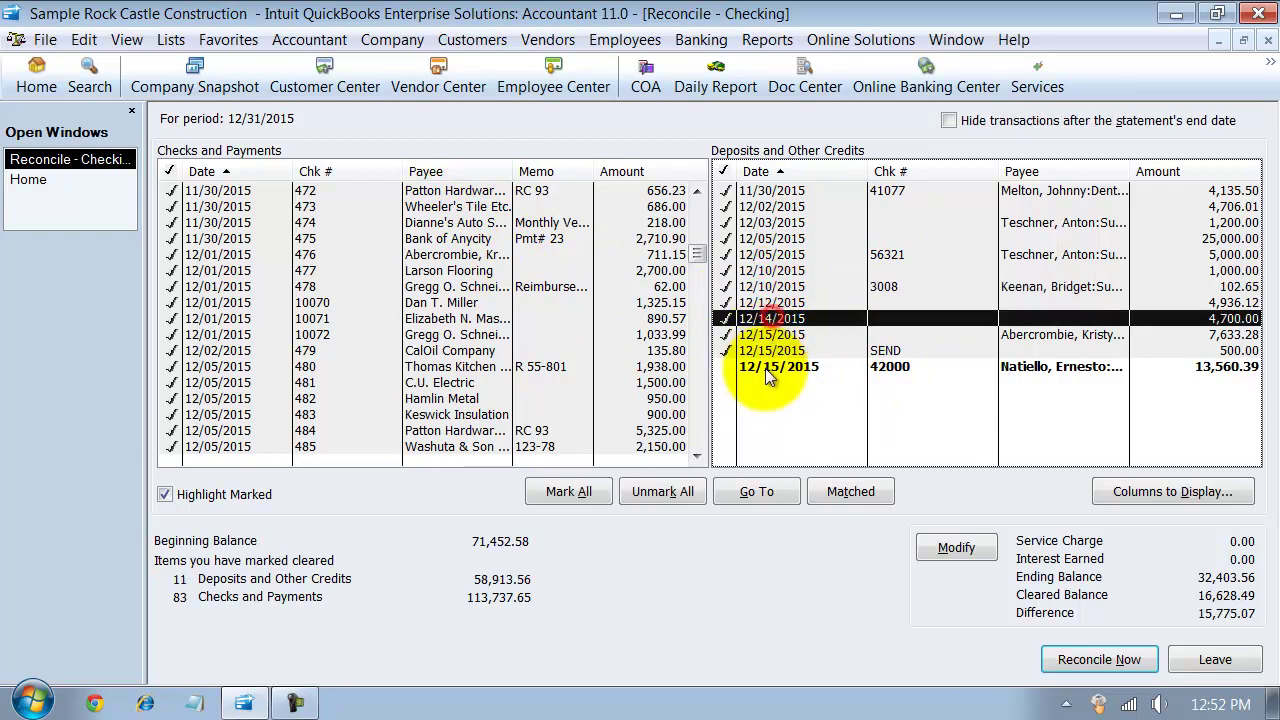
click(765, 367)
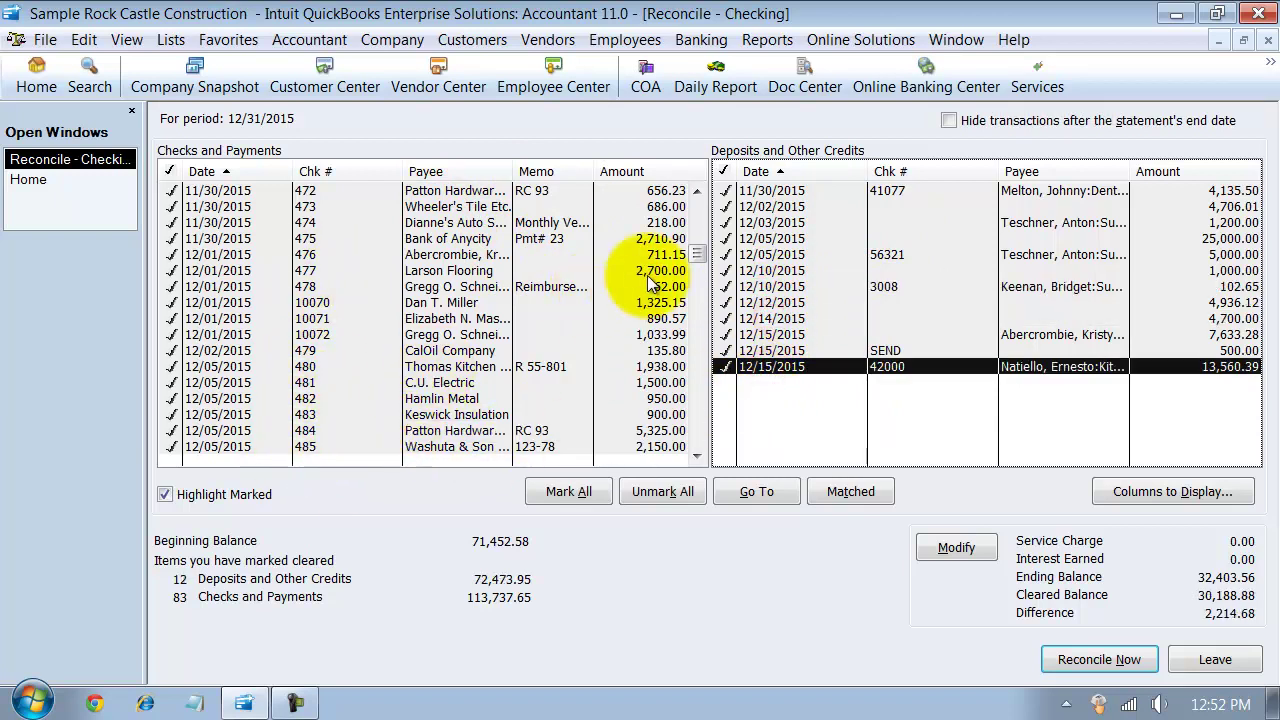
drag(698, 254, 751, 80)
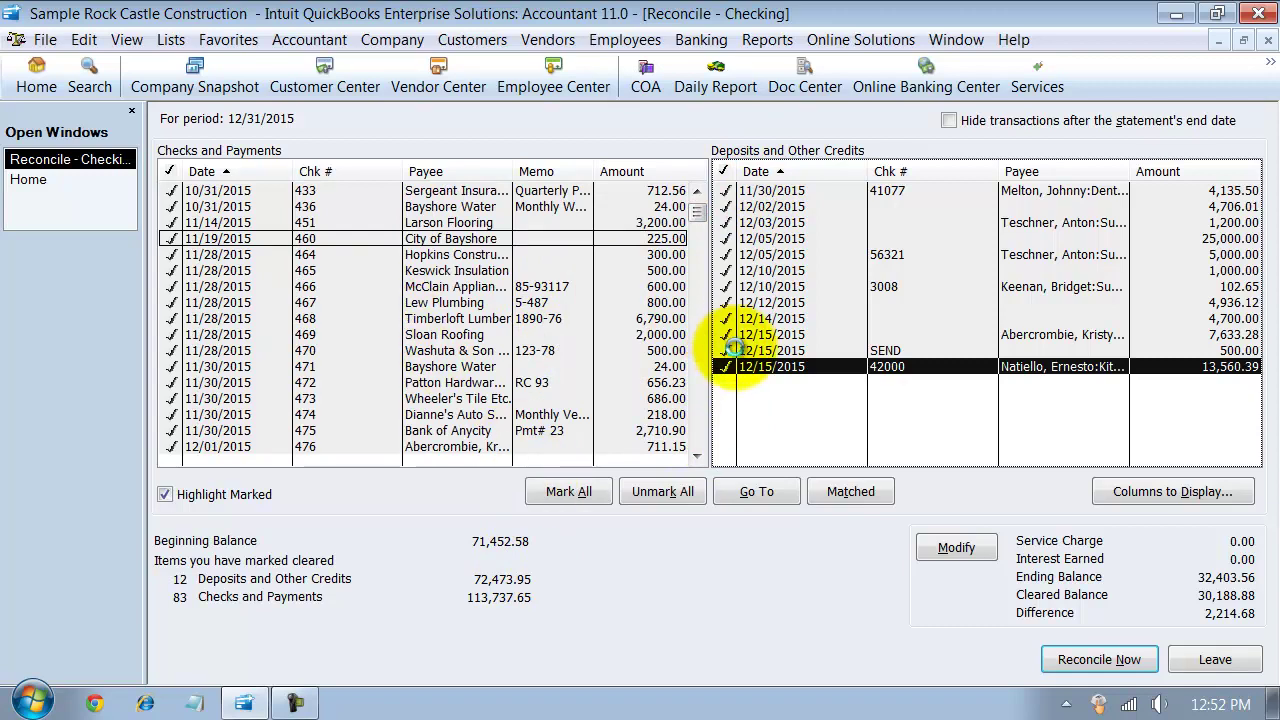
Step: Unmark everything, then mark the early December deposits and several November checks cleared
click(662, 491)
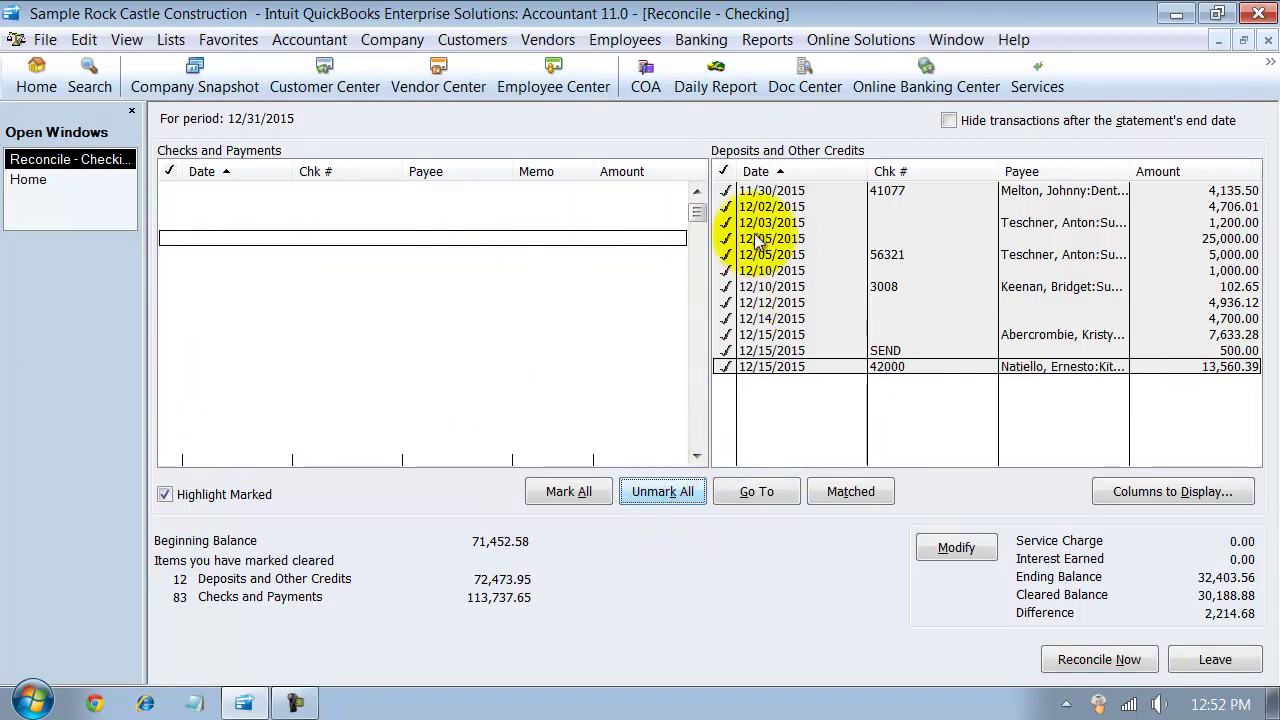
drag(745, 208, 729, 370)
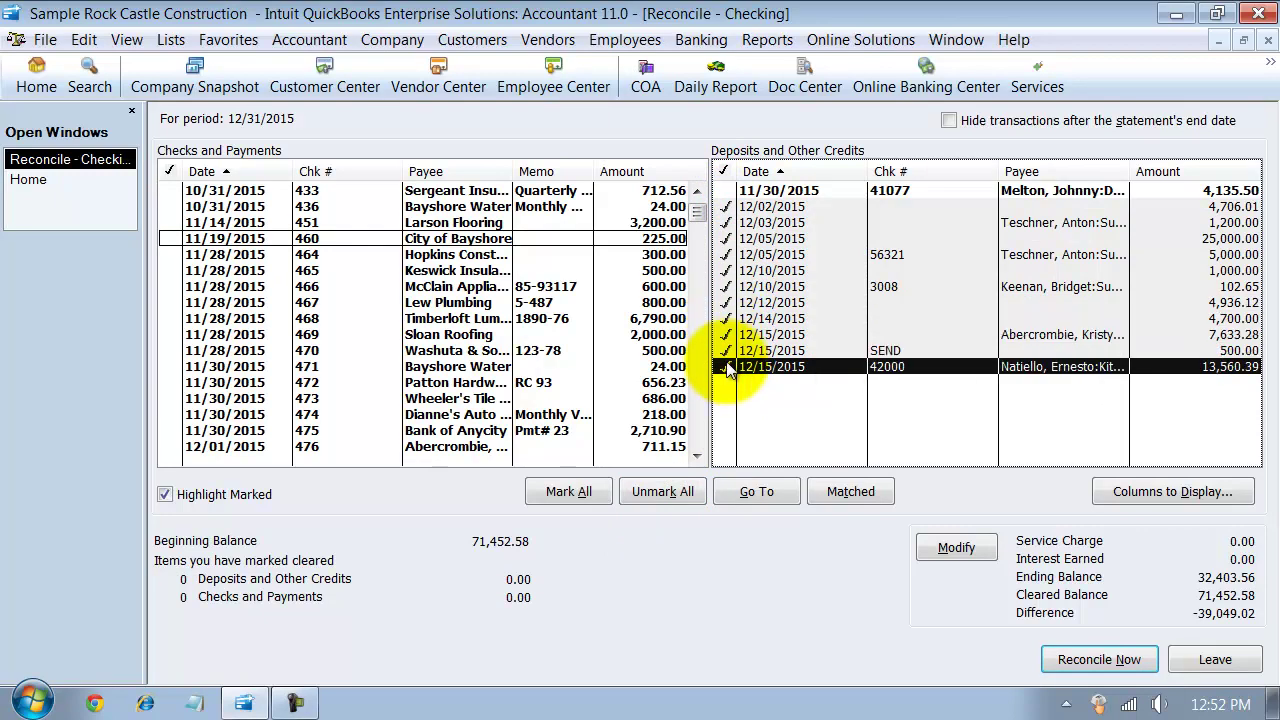
drag(215, 222, 223, 360)
drag(210, 192, 227, 393)
Step: Unmark the sixteen marked checks, then toggle cleared marks on checks 436 through 474
right_click(190, 195)
click(188, 193)
drag(190, 193, 190, 430)
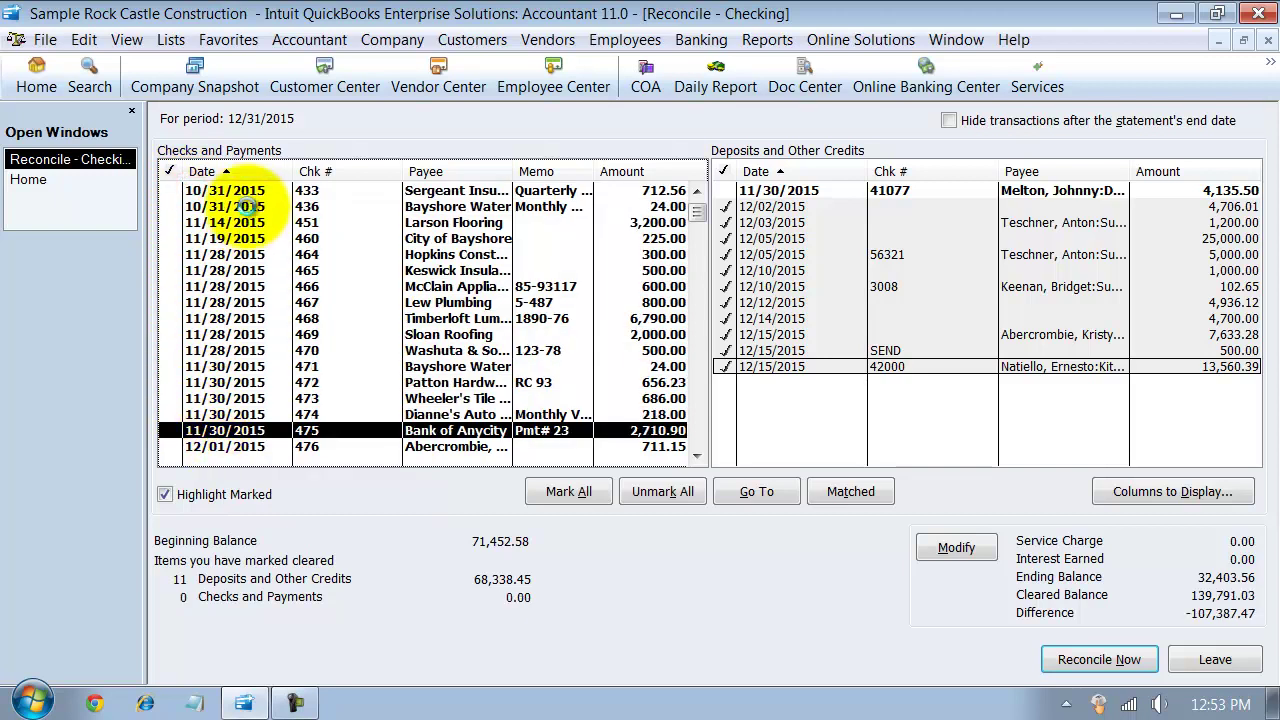
drag(250, 210, 240, 425)
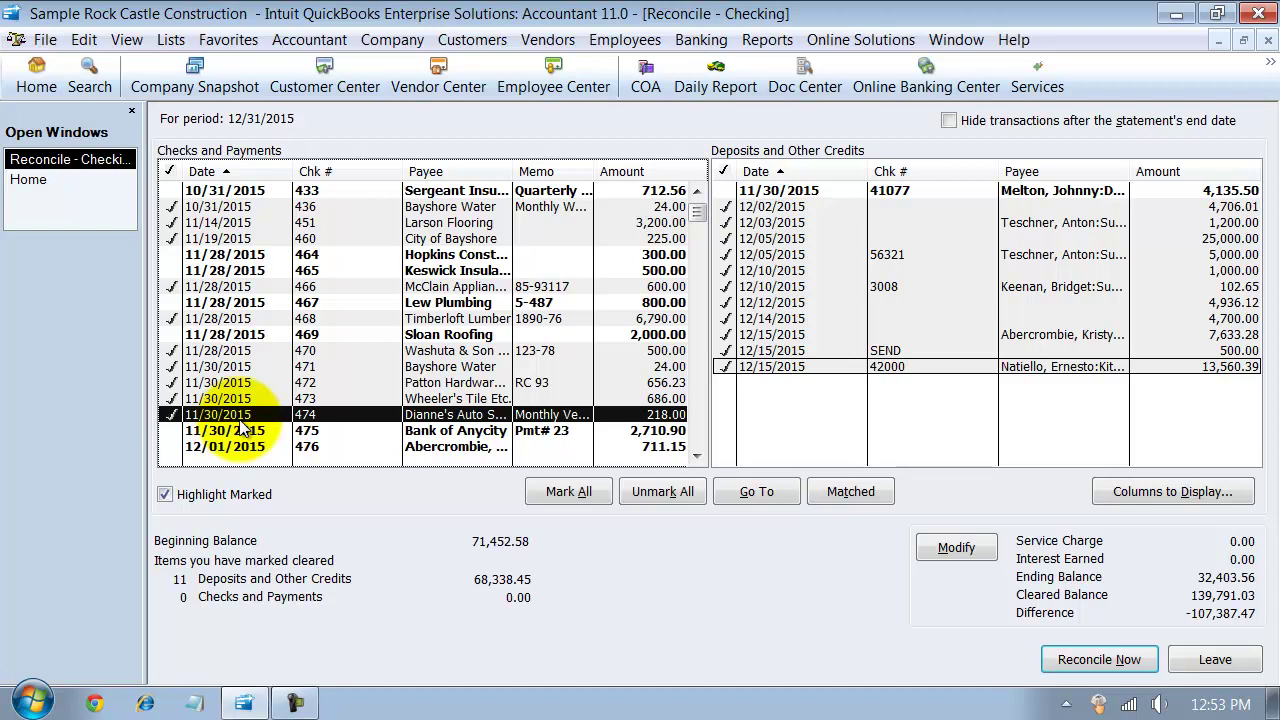
mouse_move(240, 425)
mouse_down()
mouse_move(245, 208)
mouse_move(232, 416)
mouse_up()
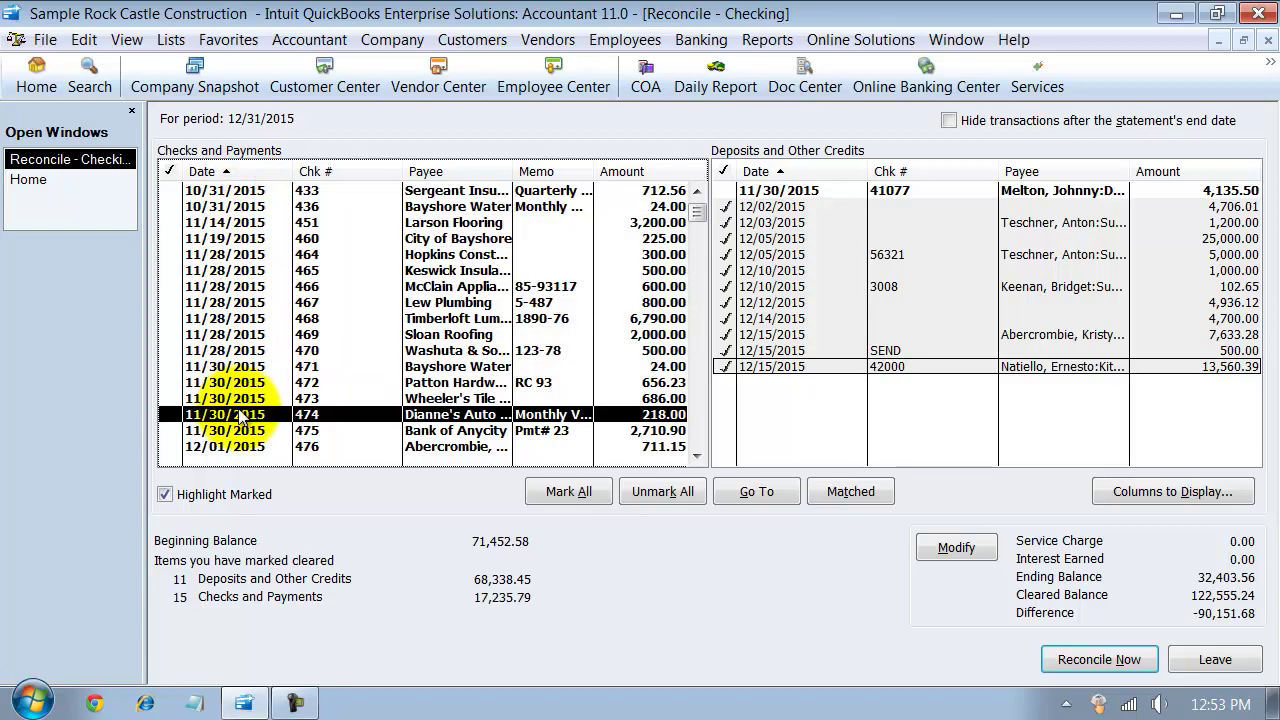
Step: Clear all marks and inspect check 474 and the sales receipt behind deposit 3008
click(664, 490)
click(758, 495)
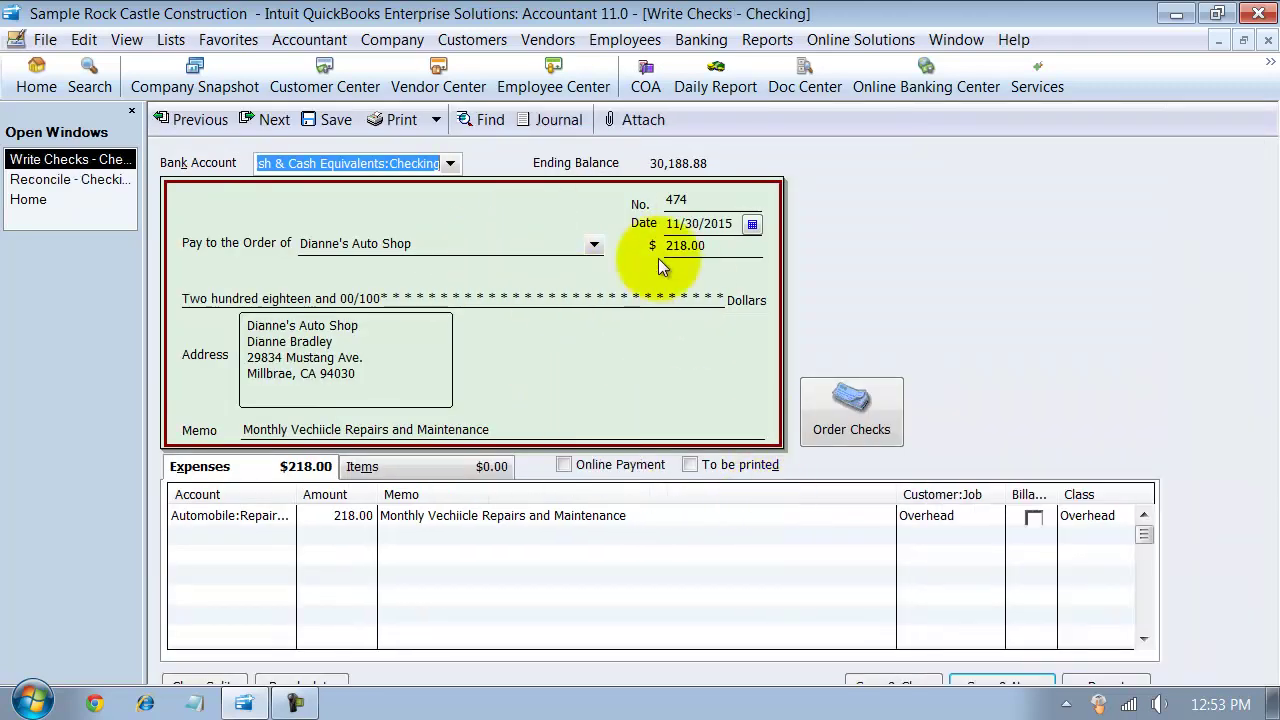
click(1268, 40)
click(822, 287)
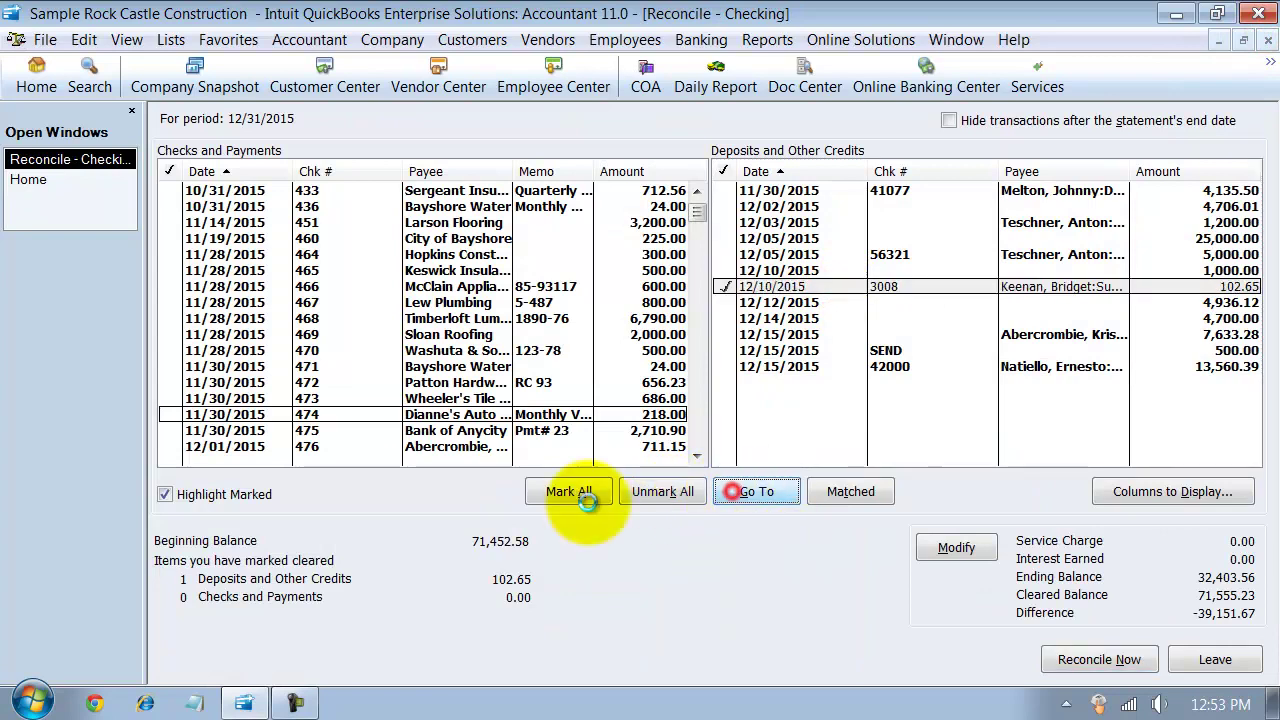
click(752, 486)
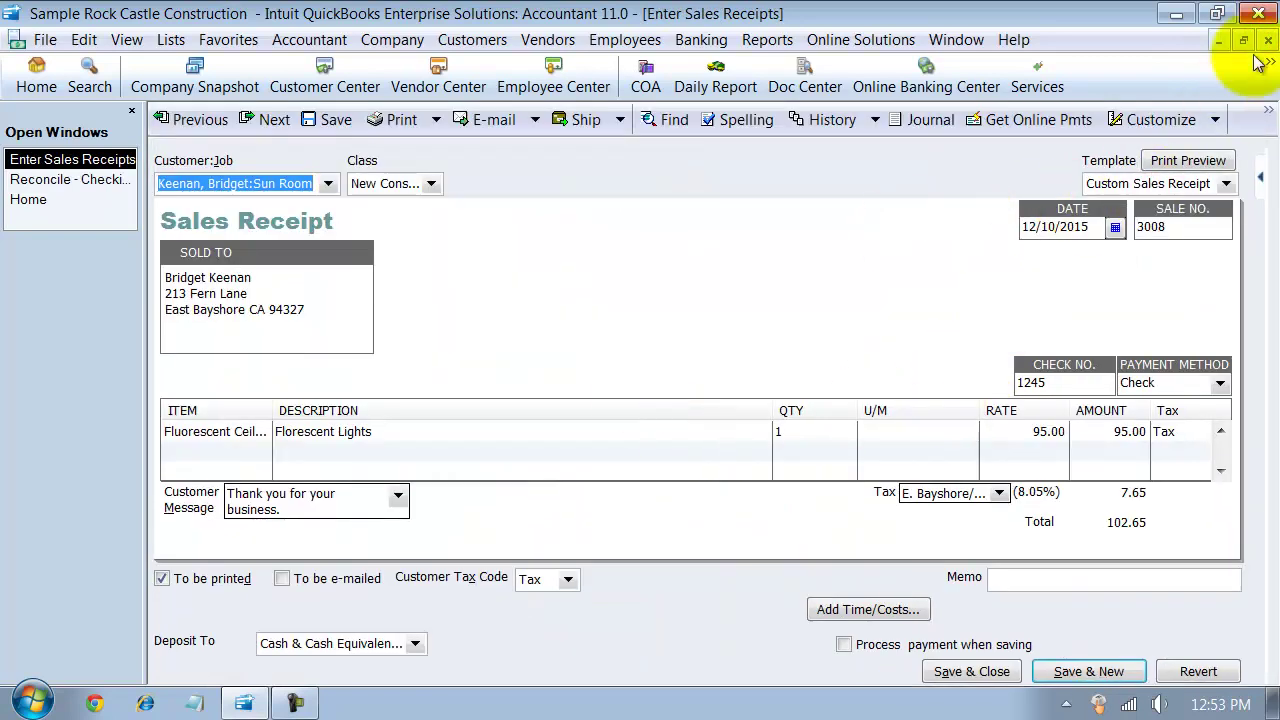
click(1268, 40)
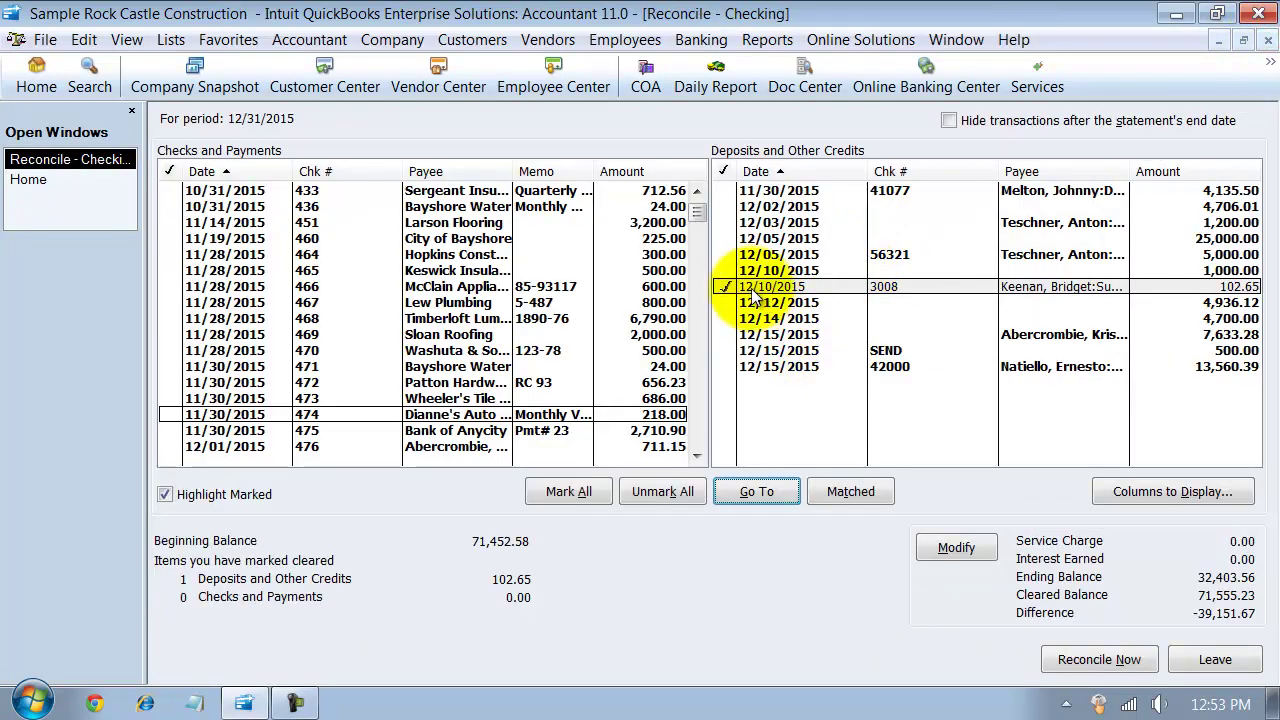
click(745, 287)
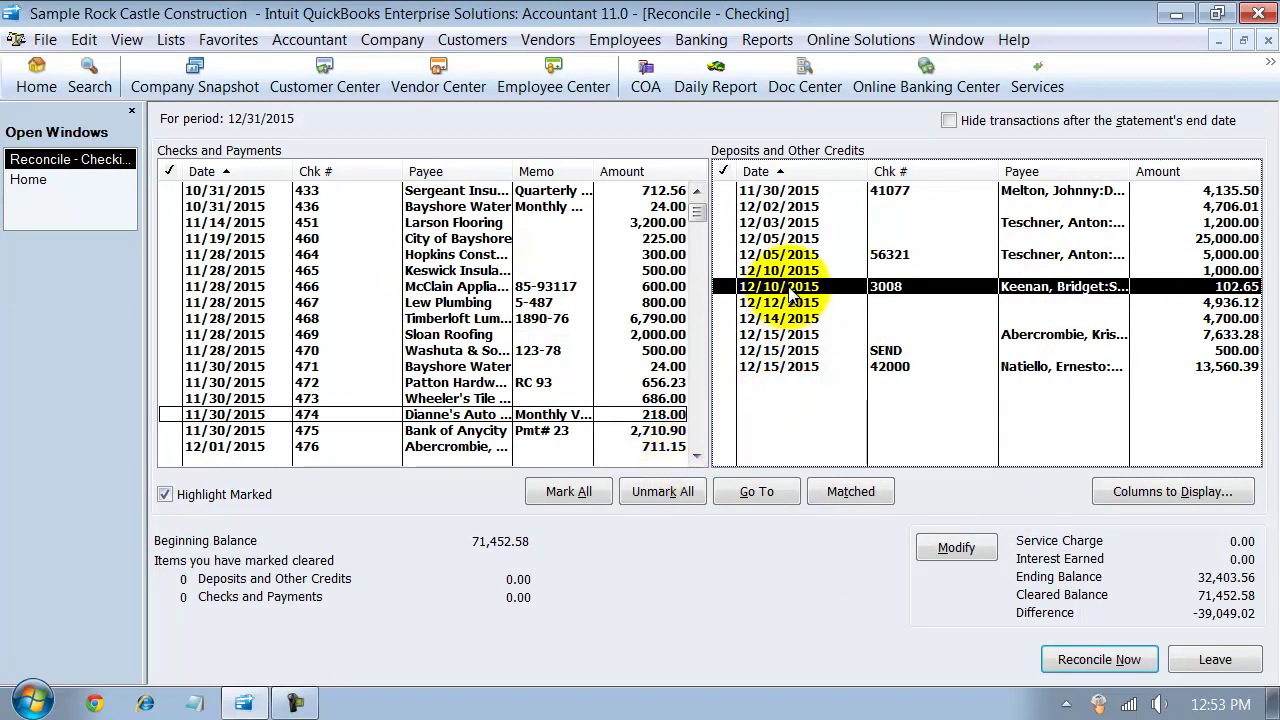
Step: Change sales receipt 3008's rate to 95.01 and record the changed transaction
double_click(1245, 287)
click(1266, 42)
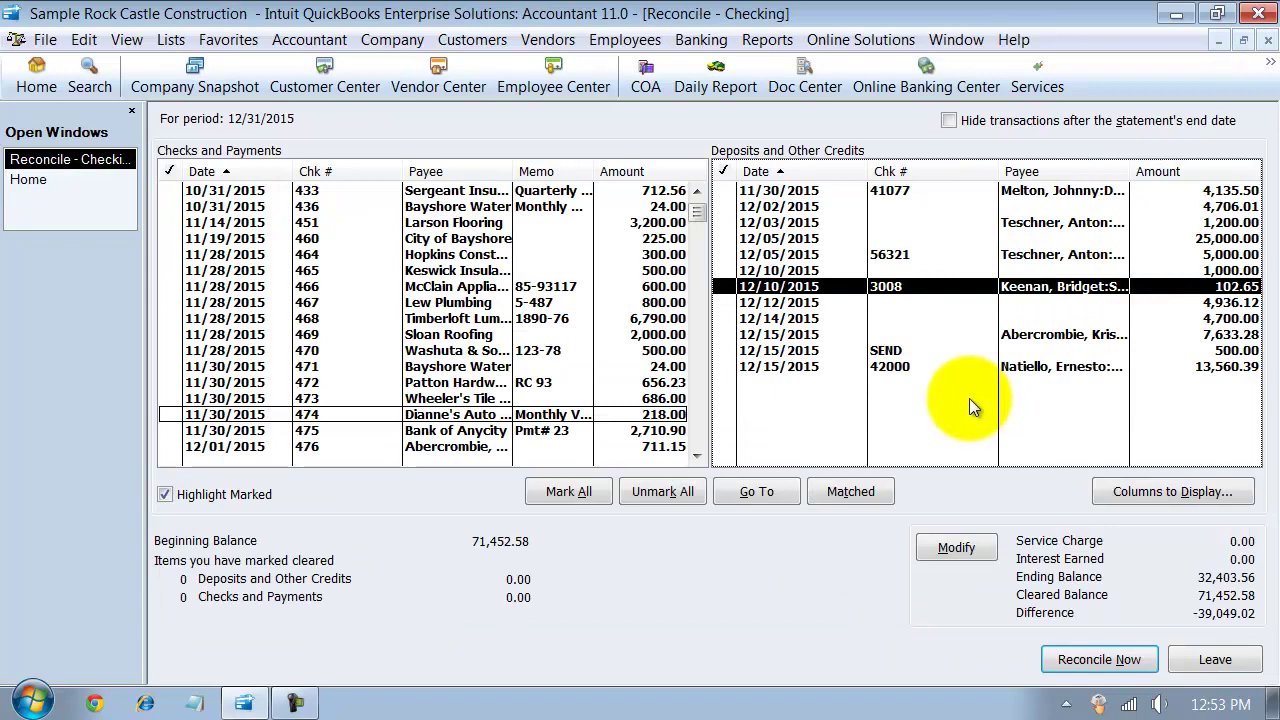
click(932, 289)
double_click(932, 289)
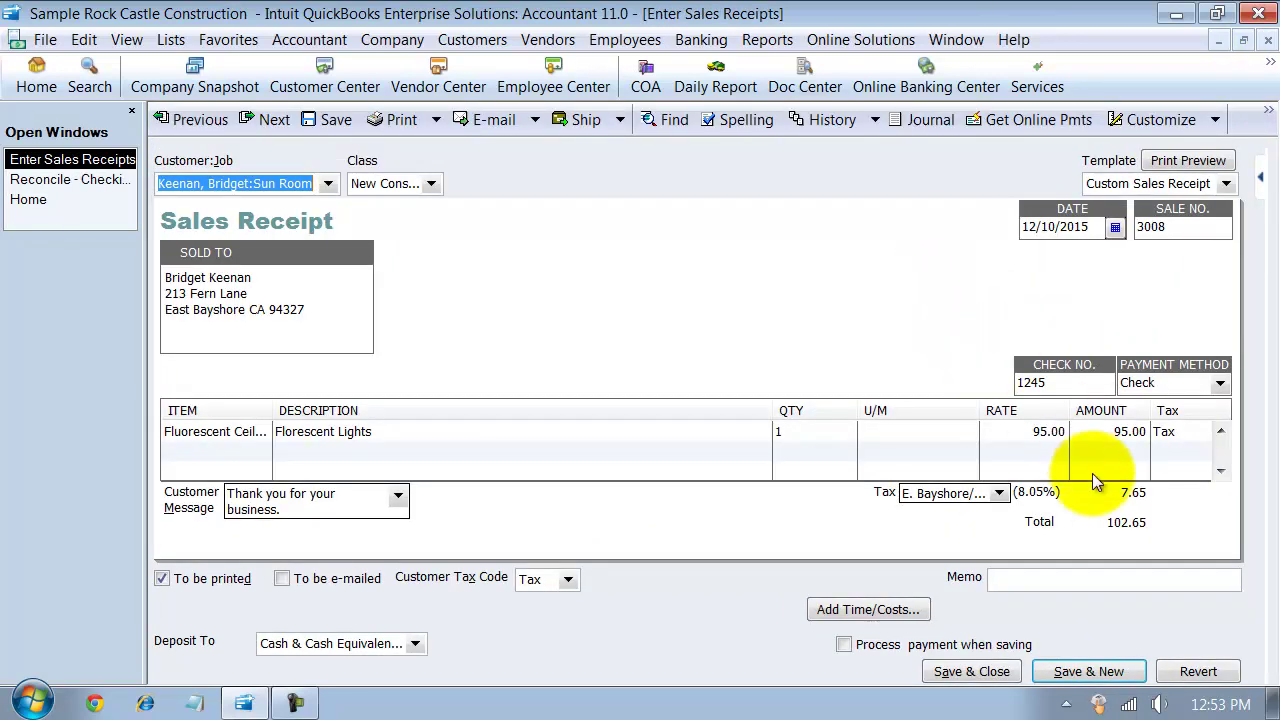
click(1140, 431)
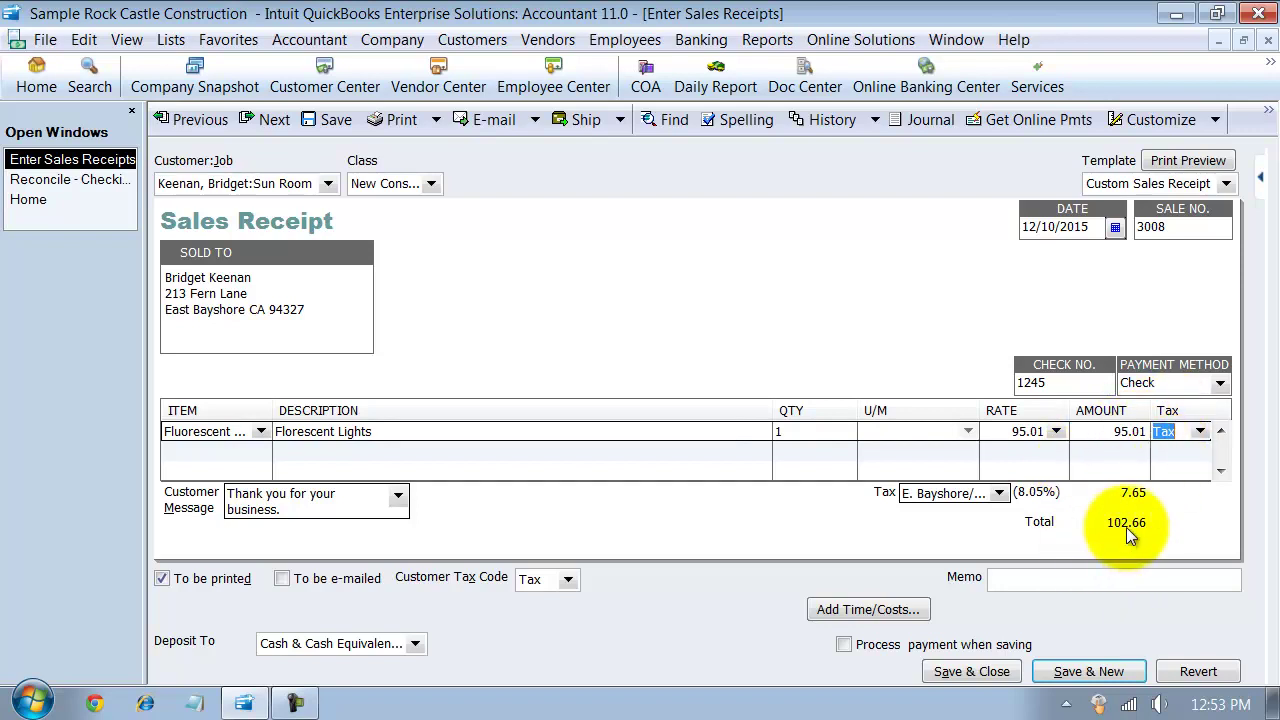
click(935, 673)
click(551, 242)
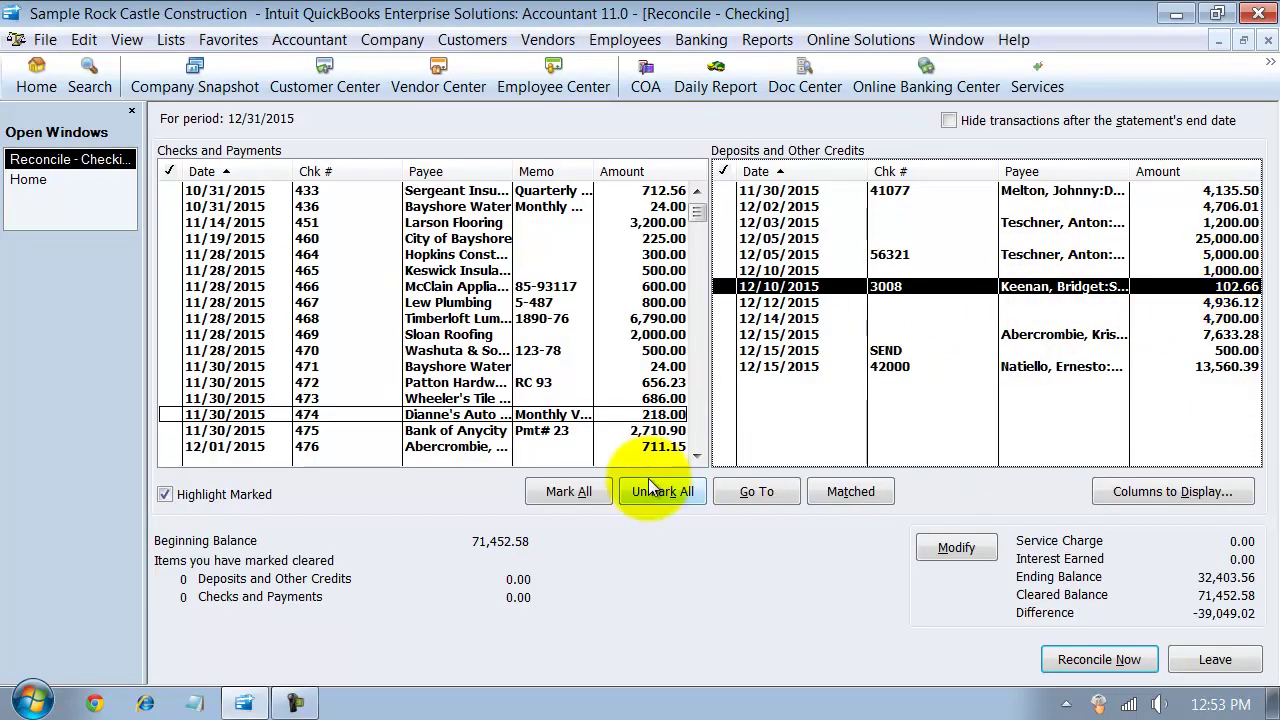
click(850, 489)
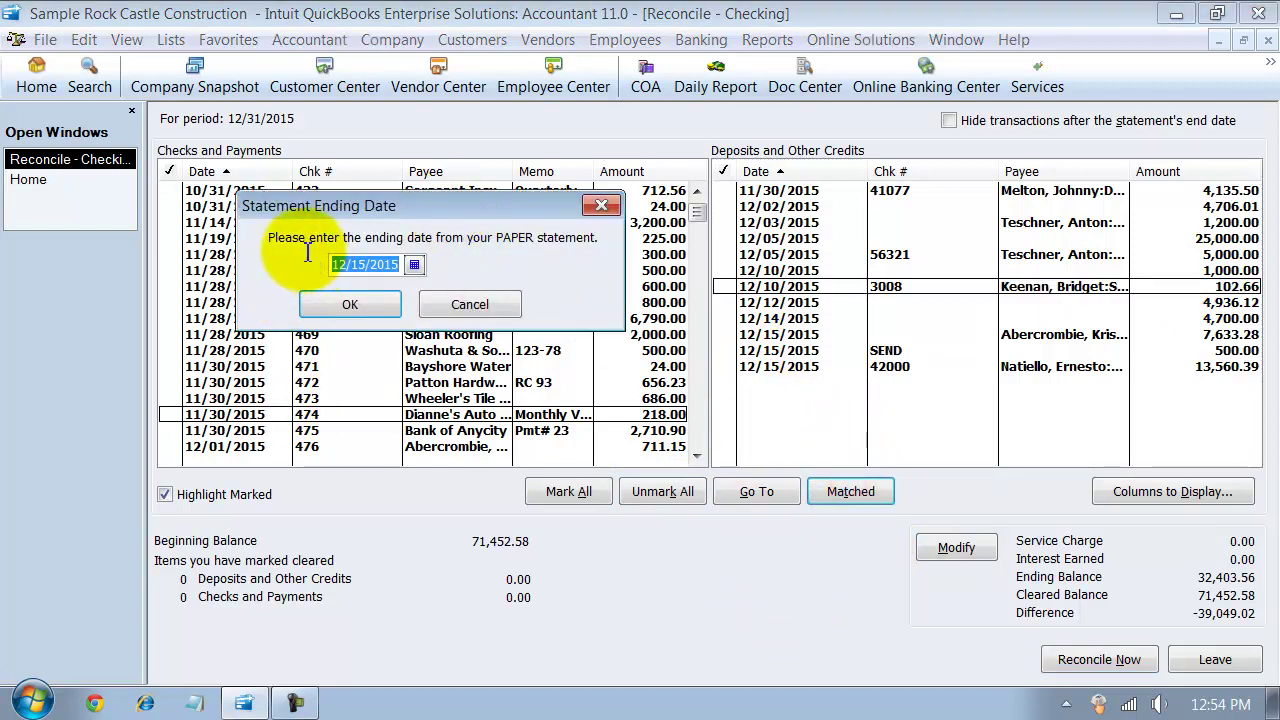
click(342, 303)
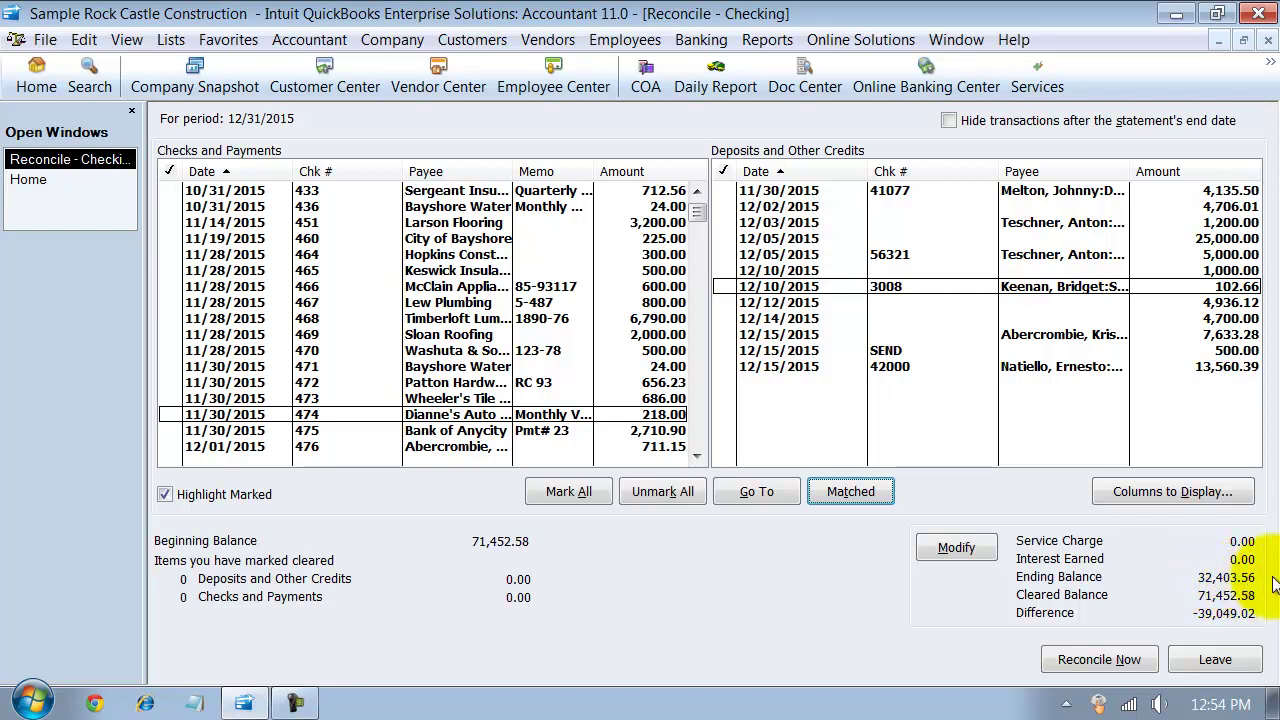
Step: Reopen the Begin Reconciliation settings and cancel without changing anything
click(956, 547)
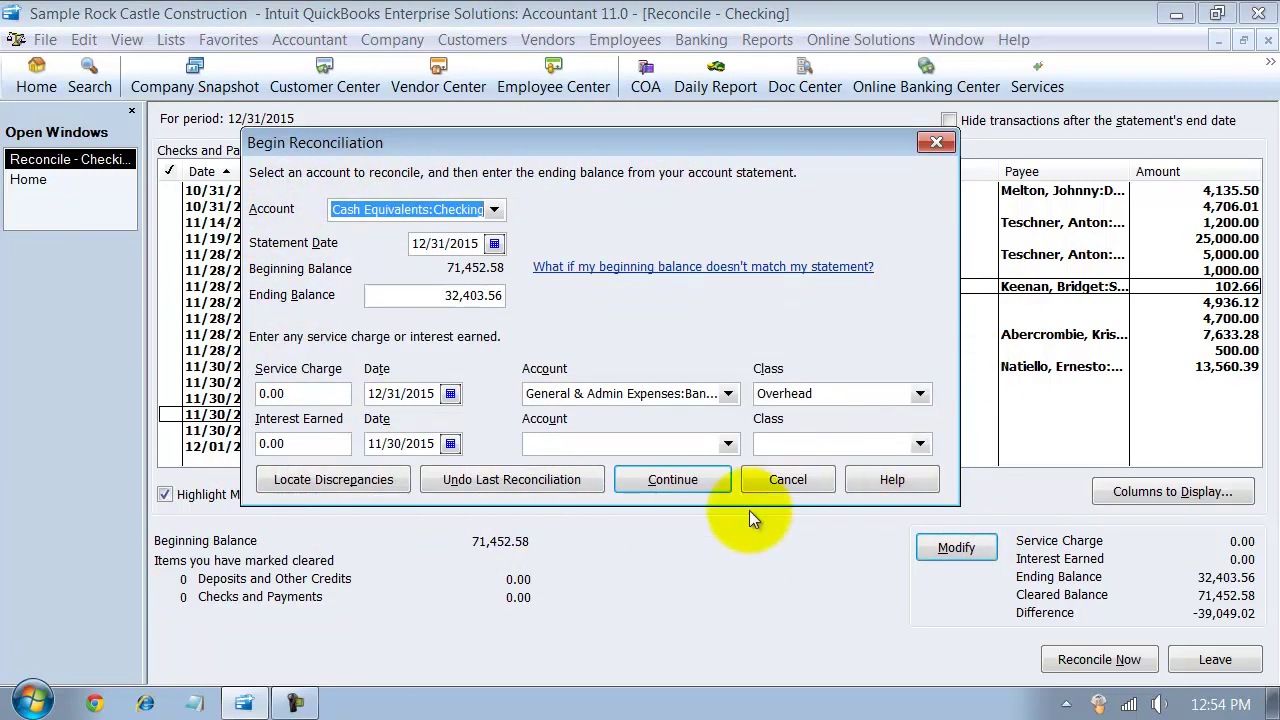
click(784, 482)
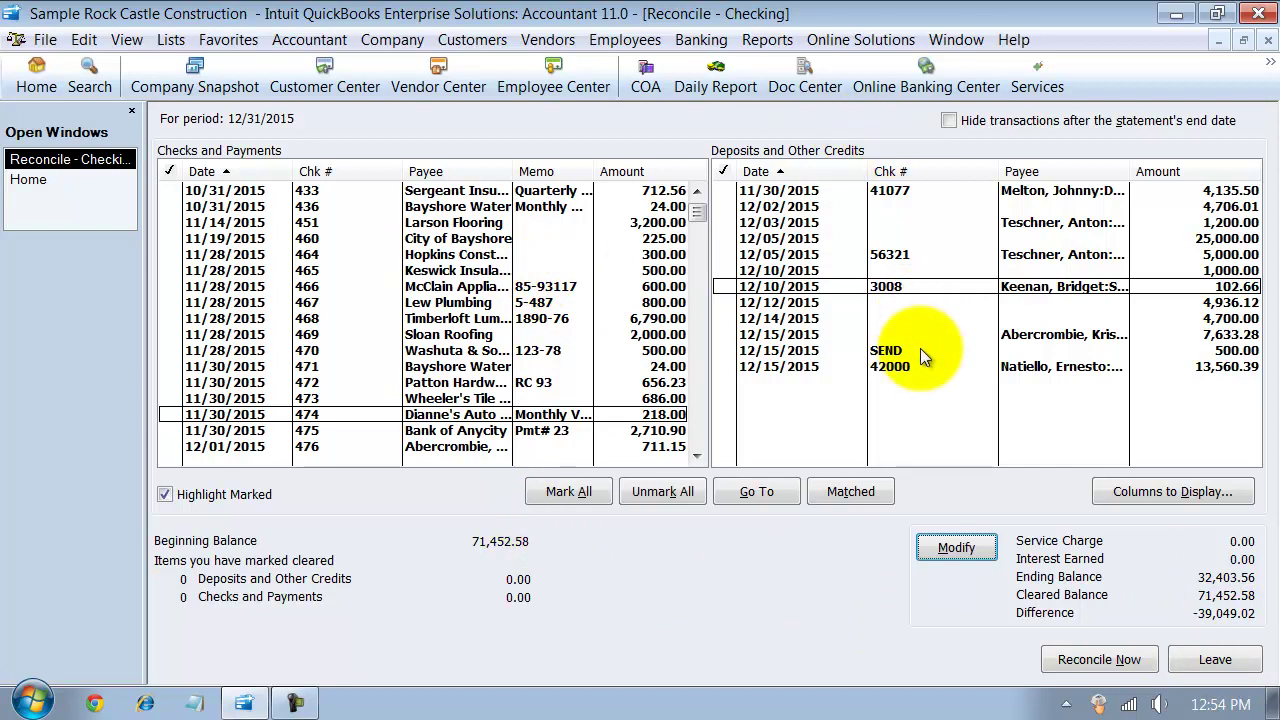
Step: Mark the 12/02–12/10 deposits cleared, leave, and reopen reconciliation at ending balance 32,403.56
drag(826, 206, 831, 286)
click(1215, 659)
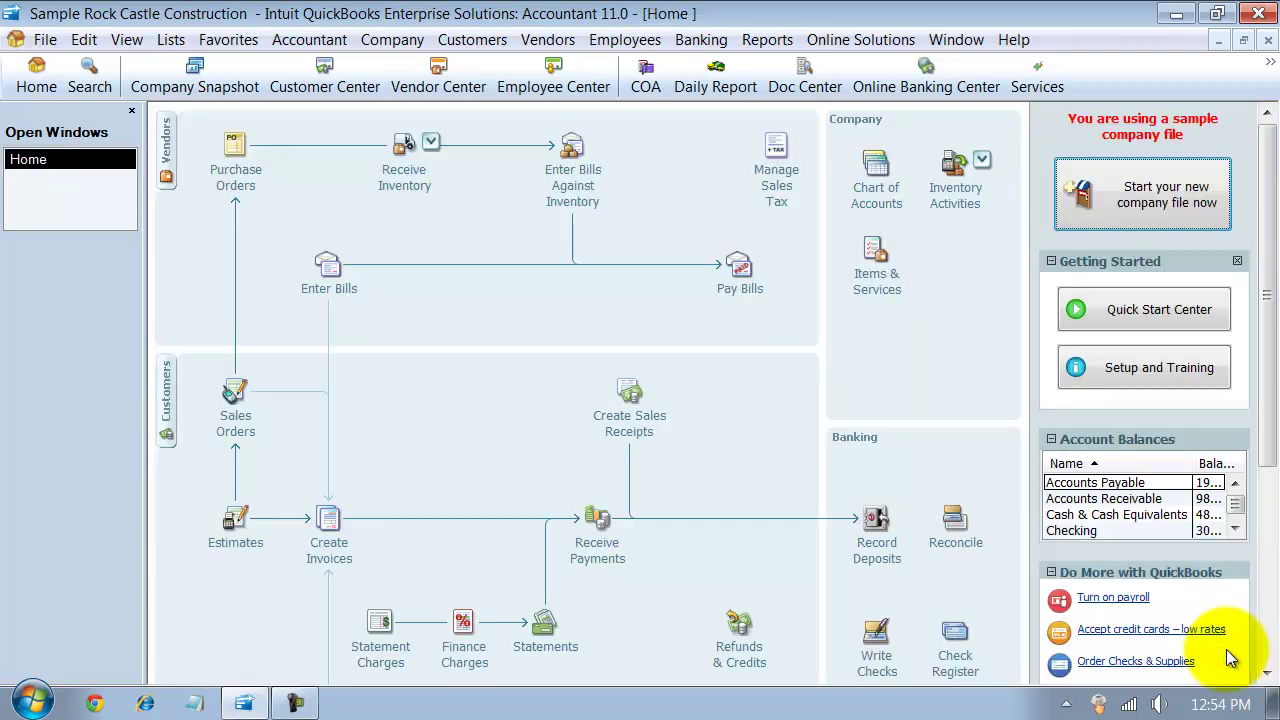
click(701, 39)
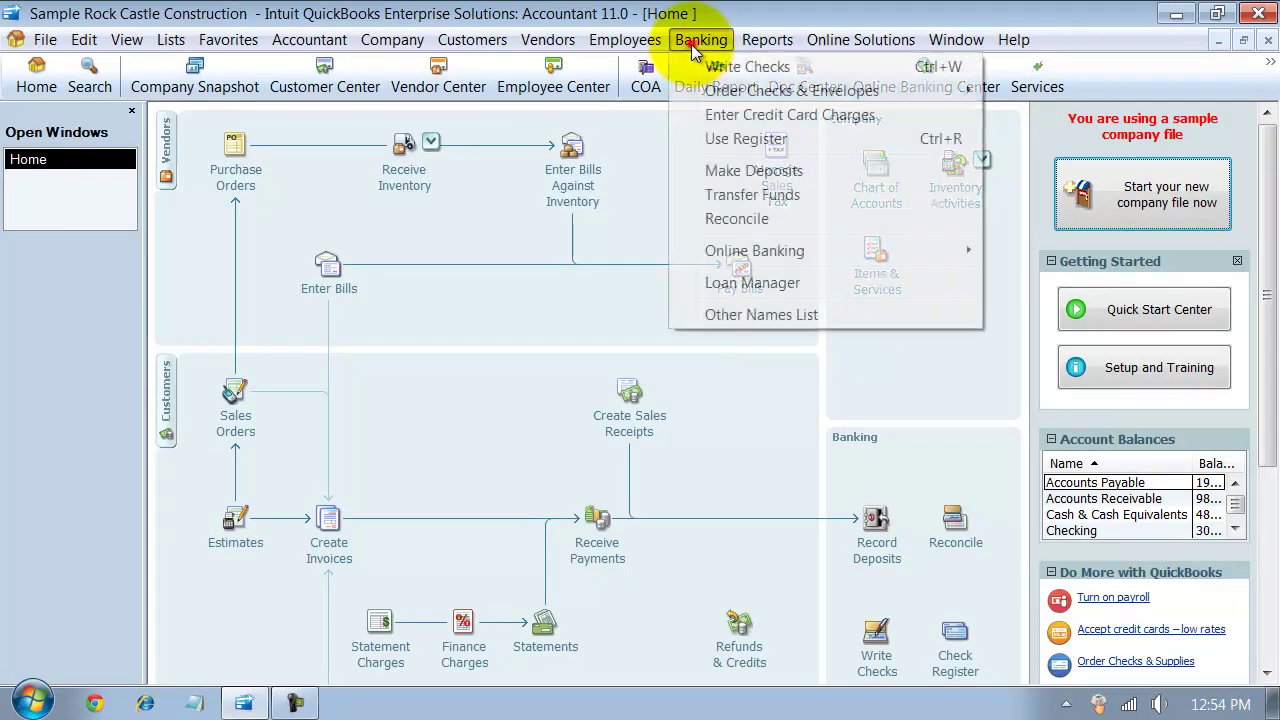
click(708, 226)
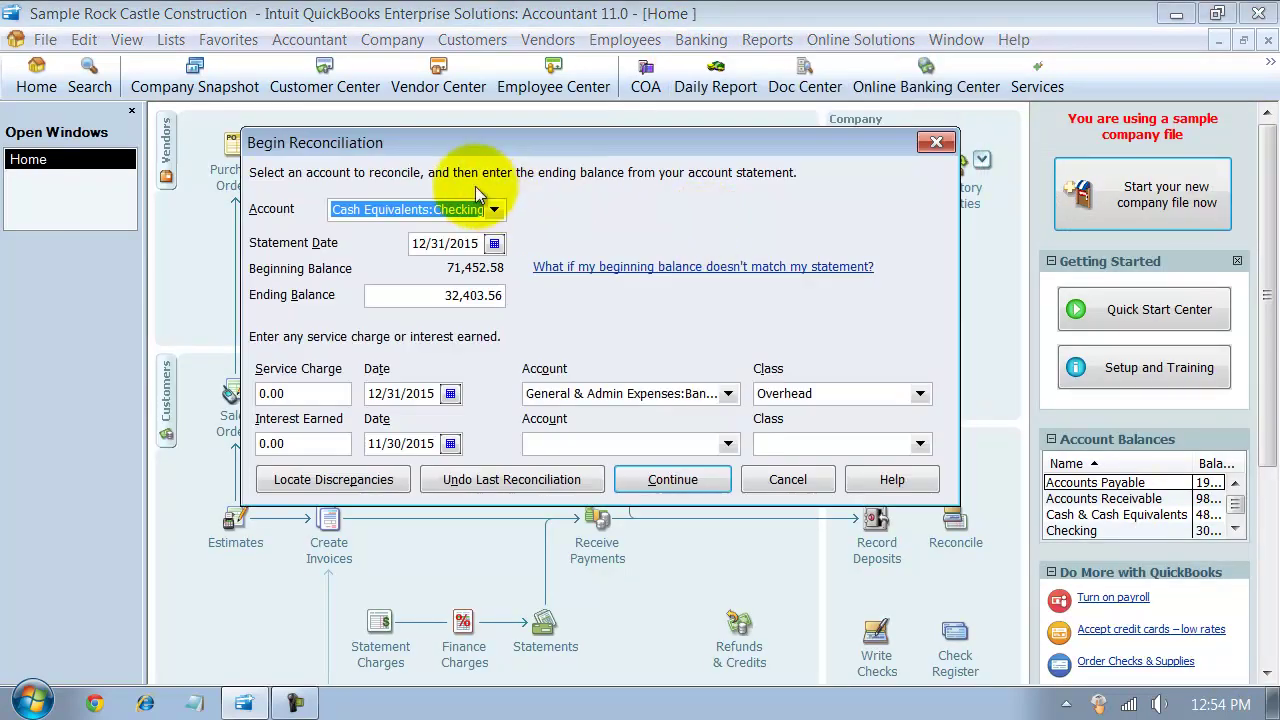
click(435, 300)
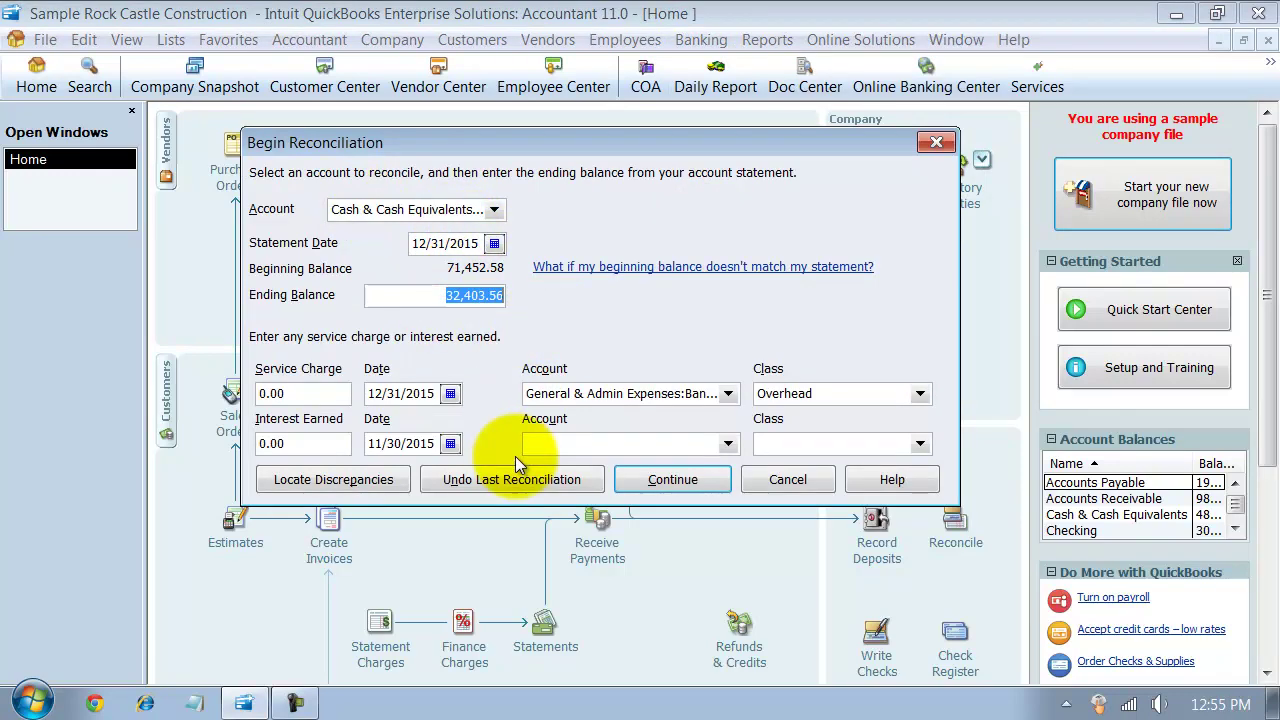
click(683, 481)
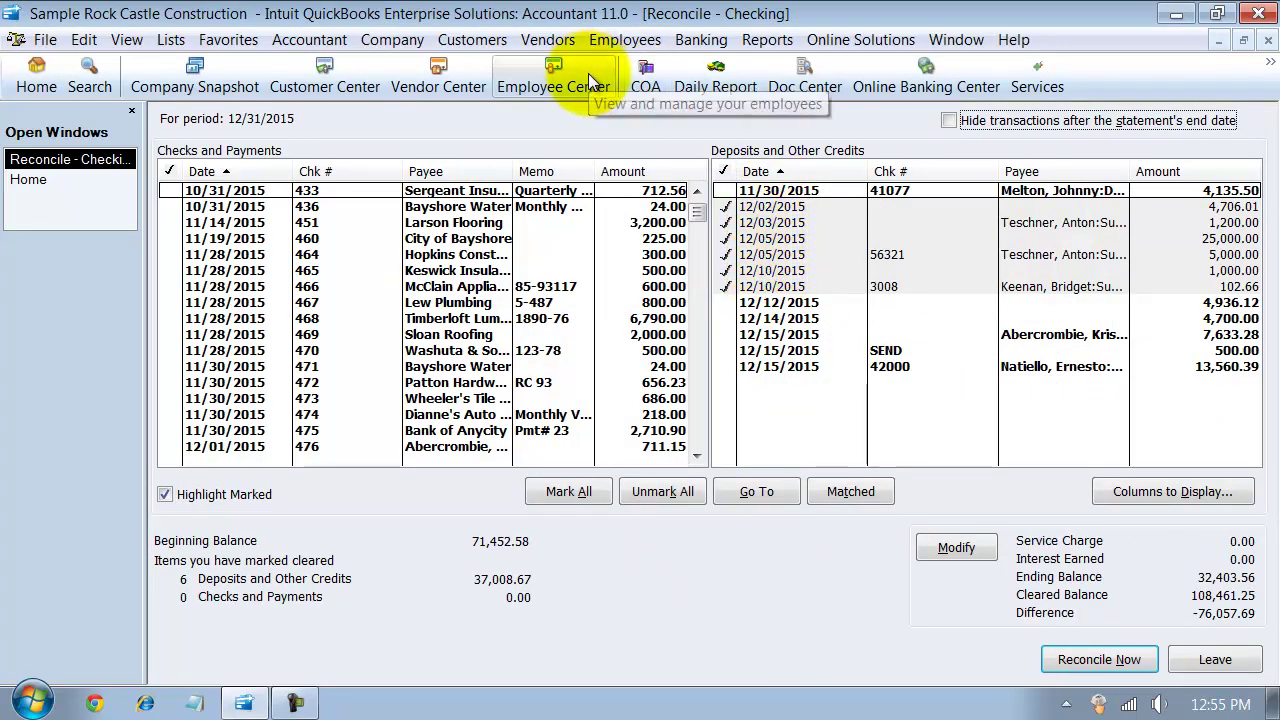
Step: View the Checking register's pending 12/10 deposits of 1,000.00 and 102.66
click(700, 39)
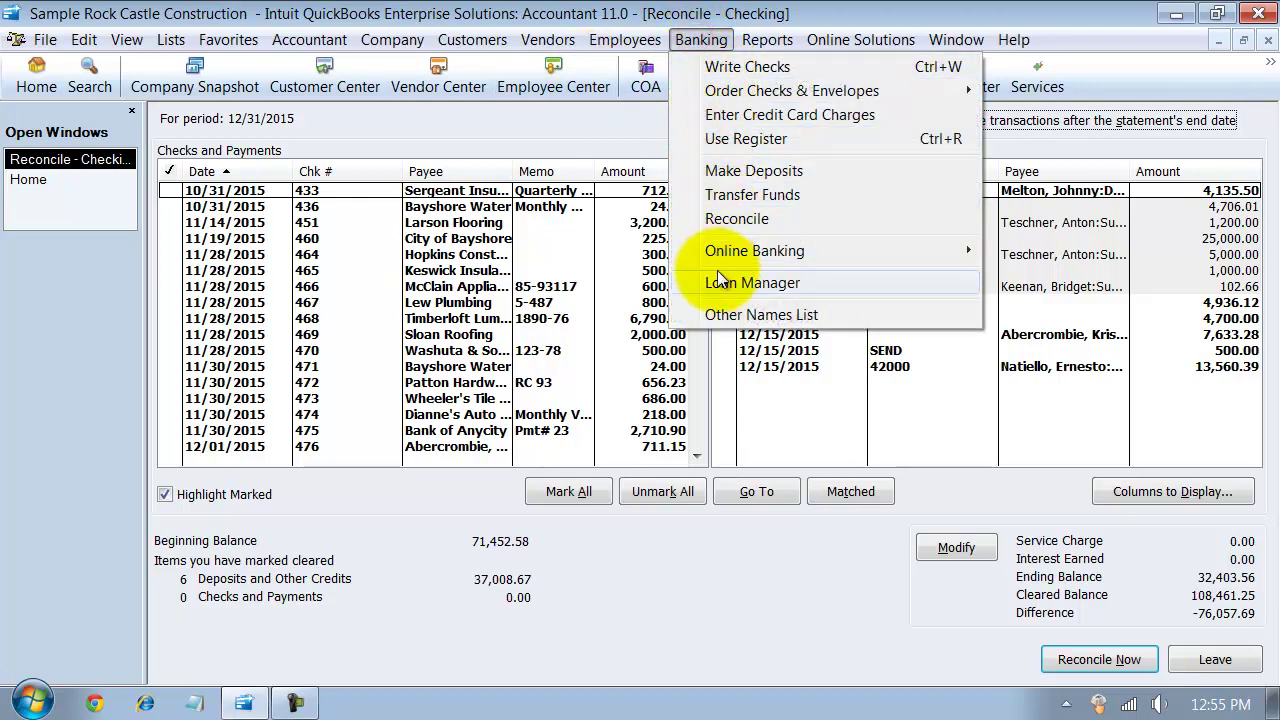
click(740, 139)
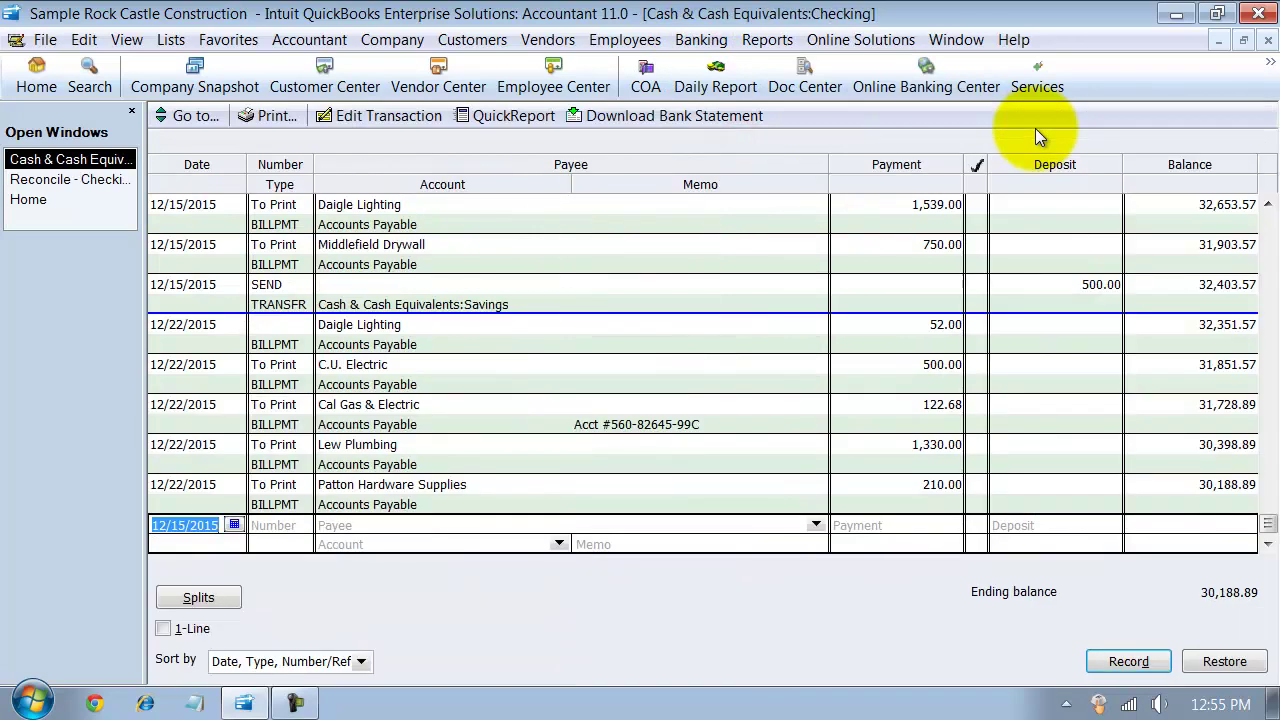
scroll(962, 505, up, 3)
scroll(962, 505, up, 3)
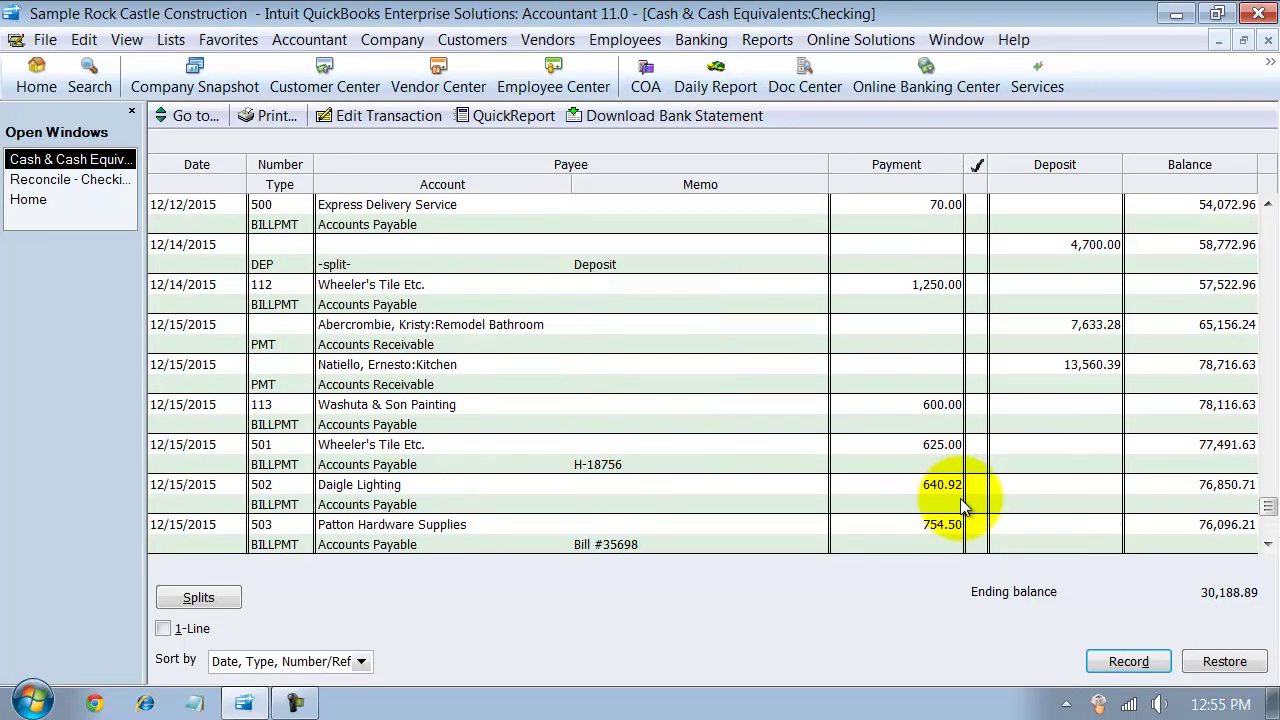
scroll(960, 505, up, 5)
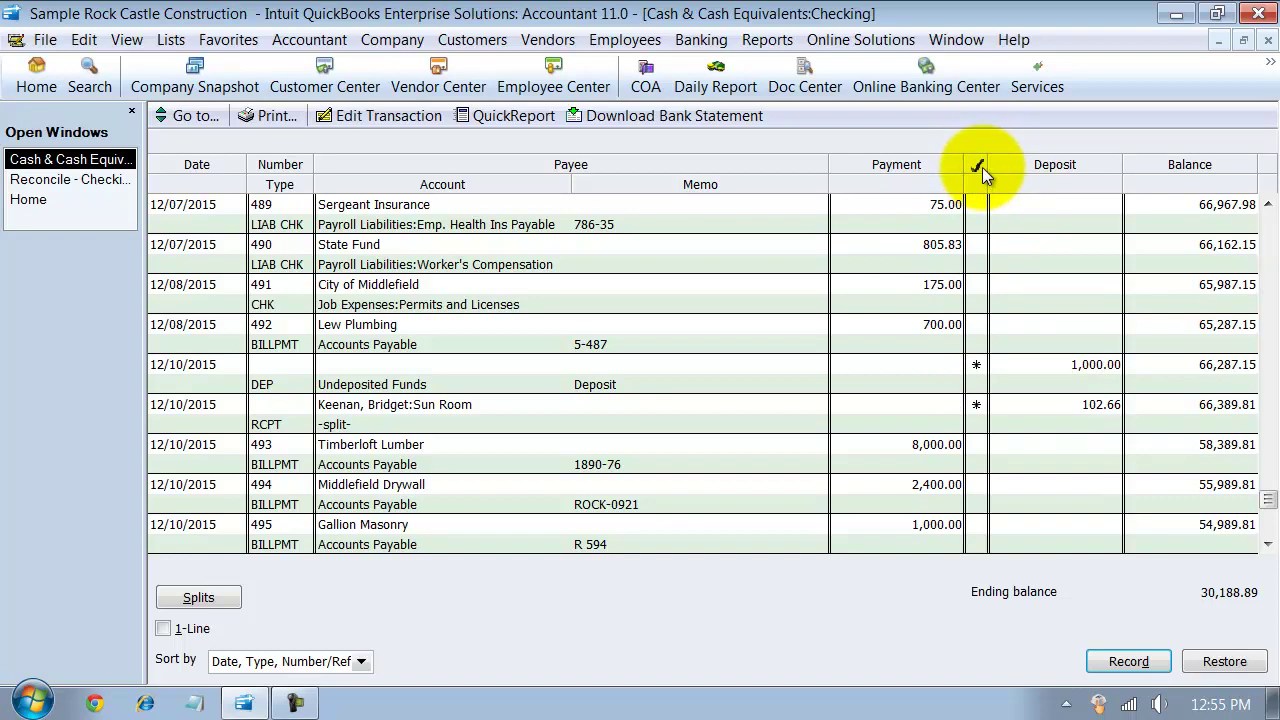
Step: Close the register, unmark the six deposits, then mark all 12 deposits cleared (72,473.96)
click(1265, 47)
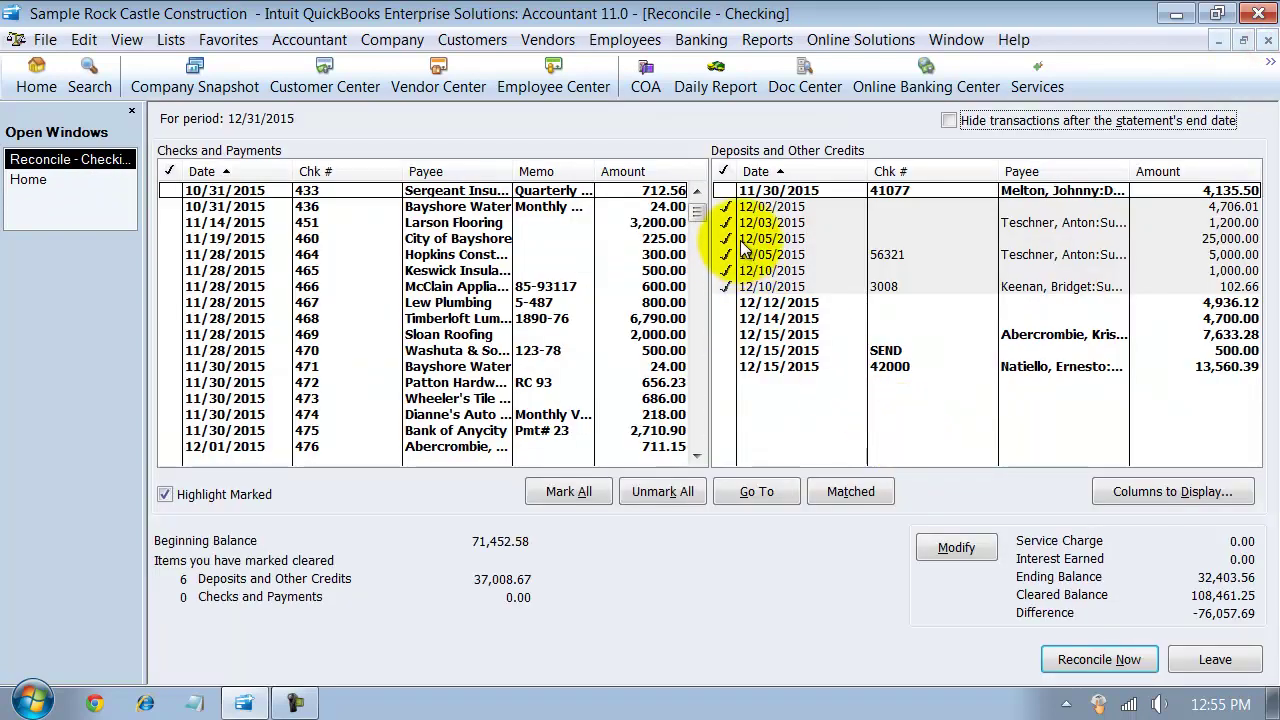
drag(724, 207, 728, 333)
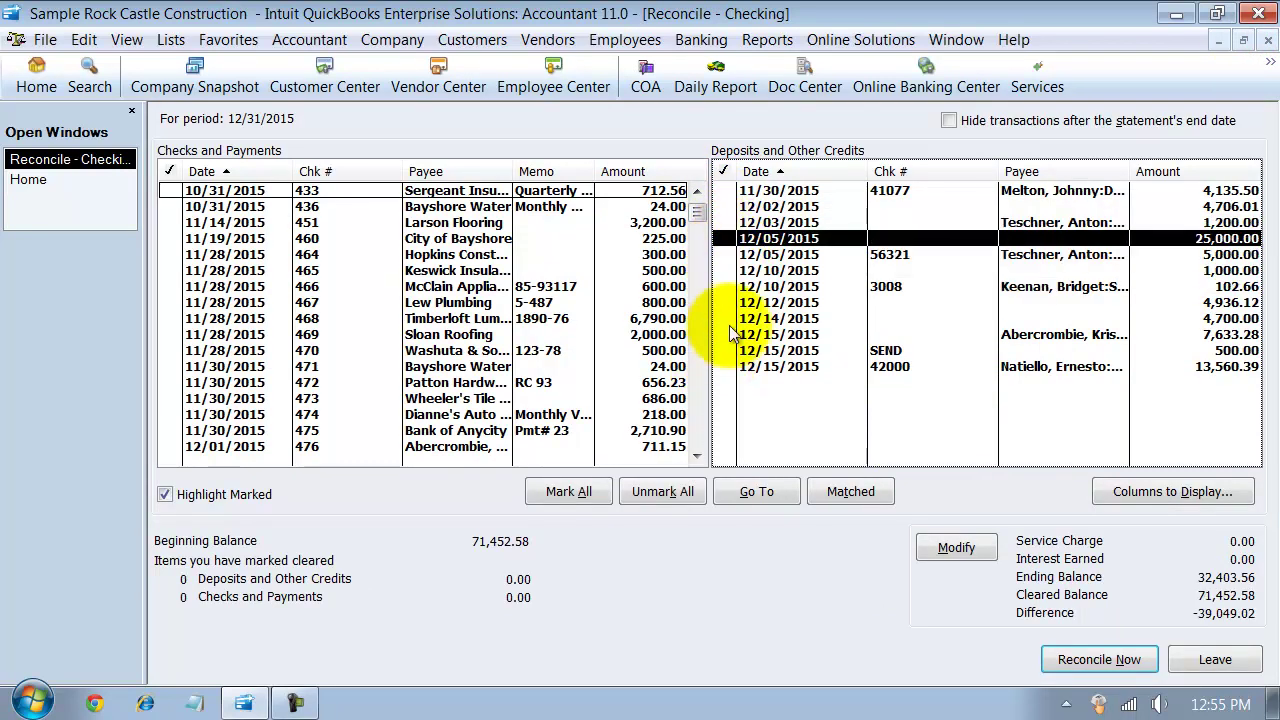
click(815, 206)
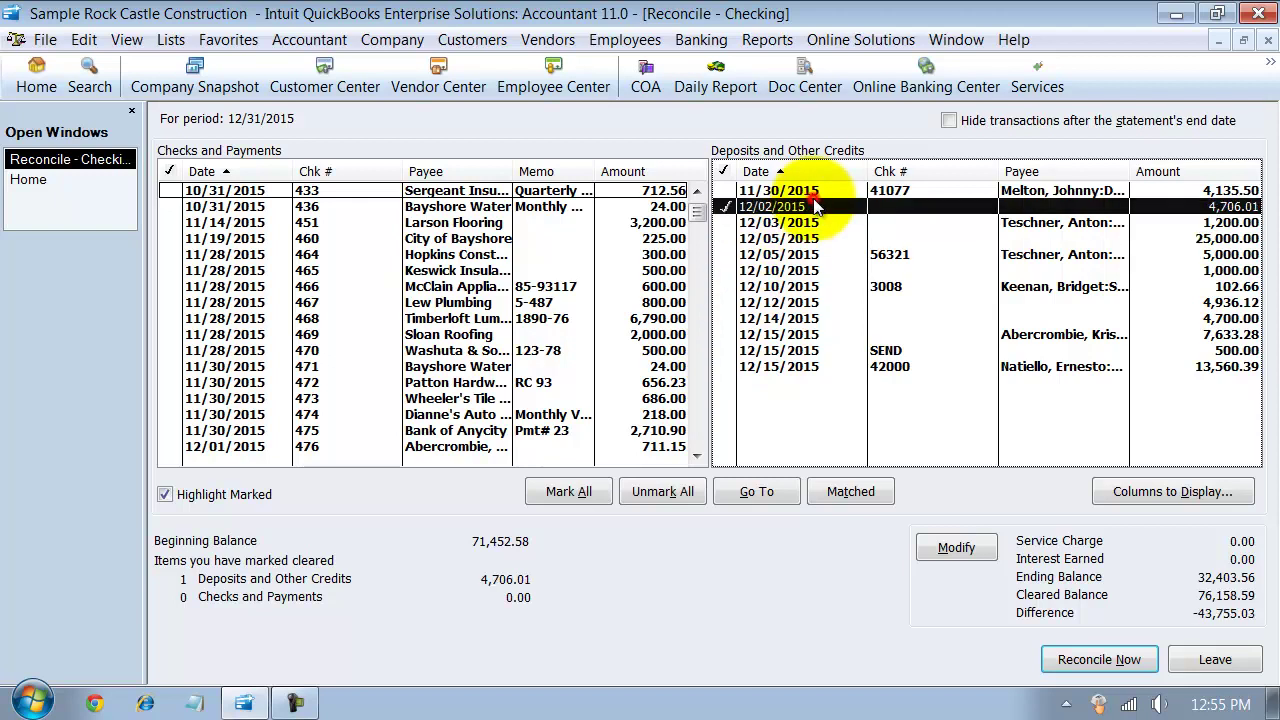
click(790, 190)
drag(795, 228, 757, 410)
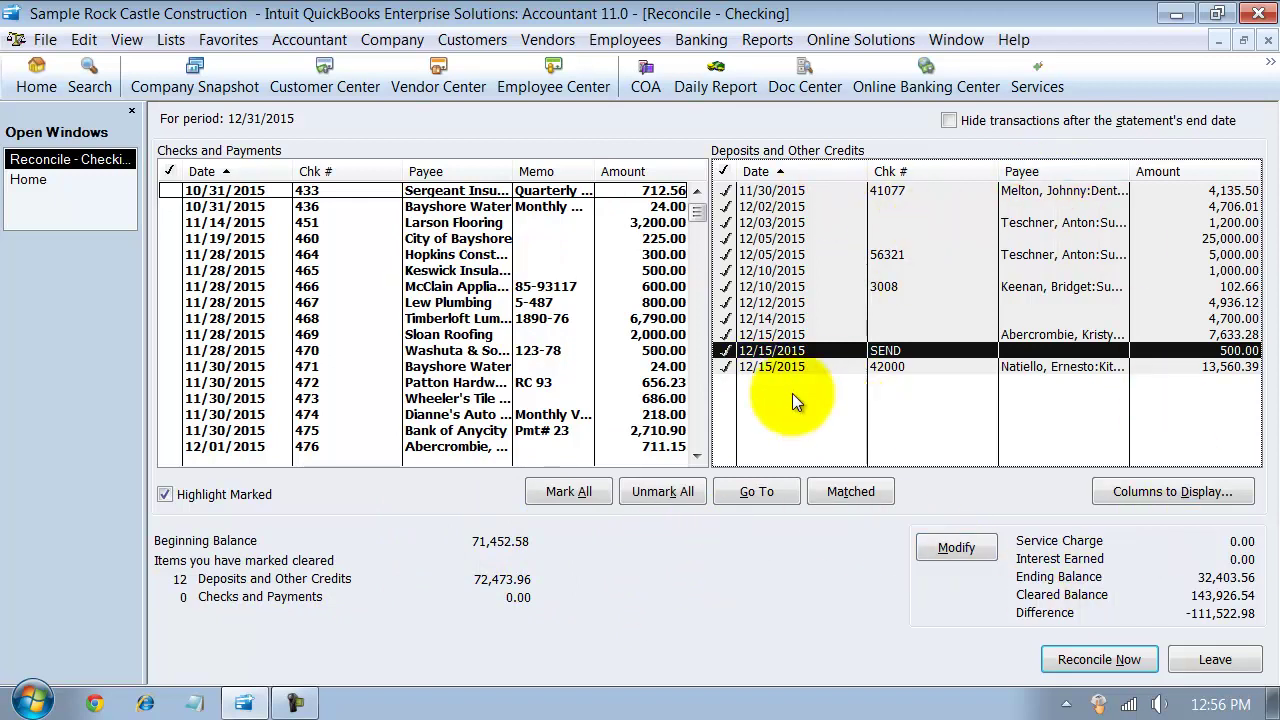
Step: Mark checks and payments through 12/15 cleared, leaving the C.U. Electric 12/22 payment unmarked
drag(333, 190, 230, 390)
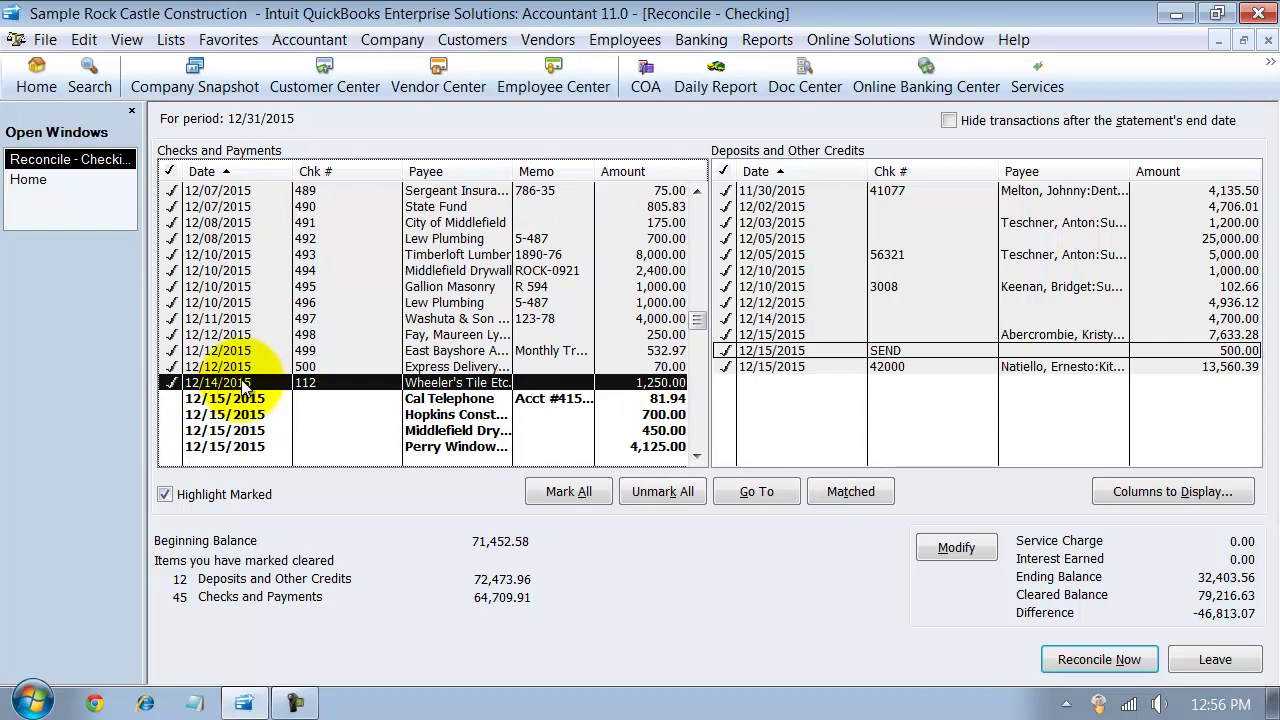
scroll(245, 385, down, 3)
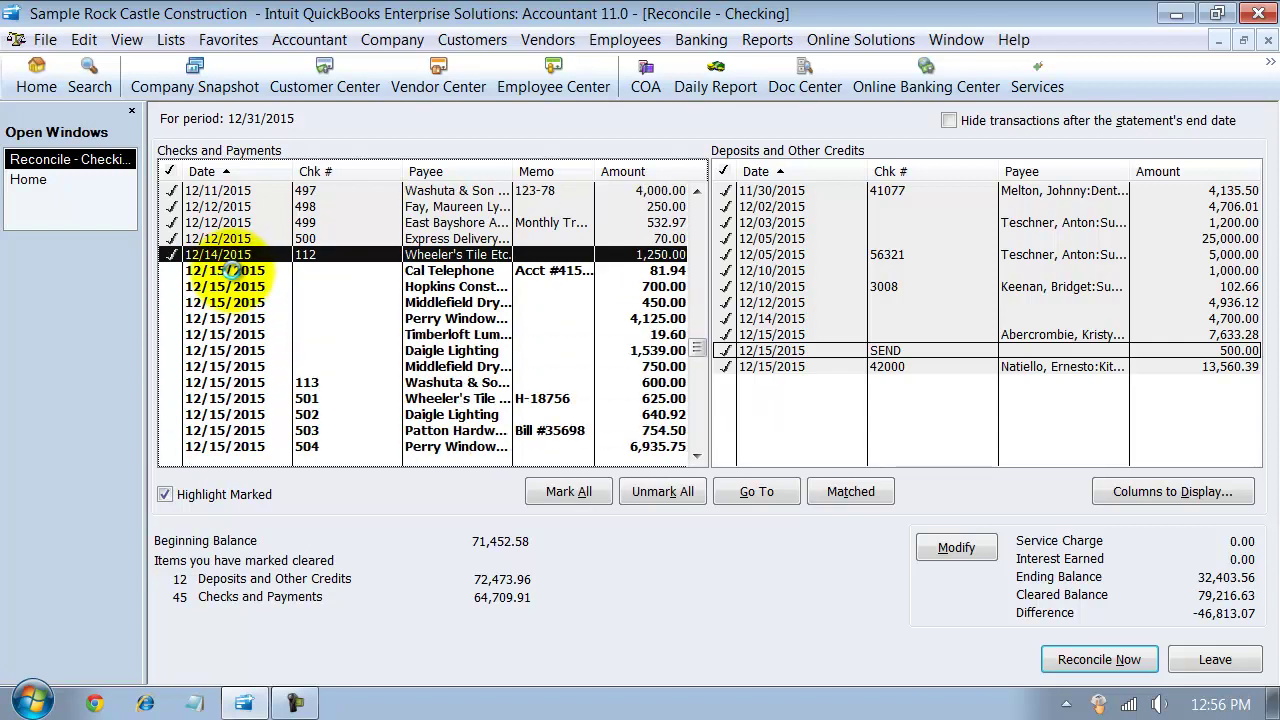
click(230, 270)
drag(230, 302, 230, 355)
click(226, 384)
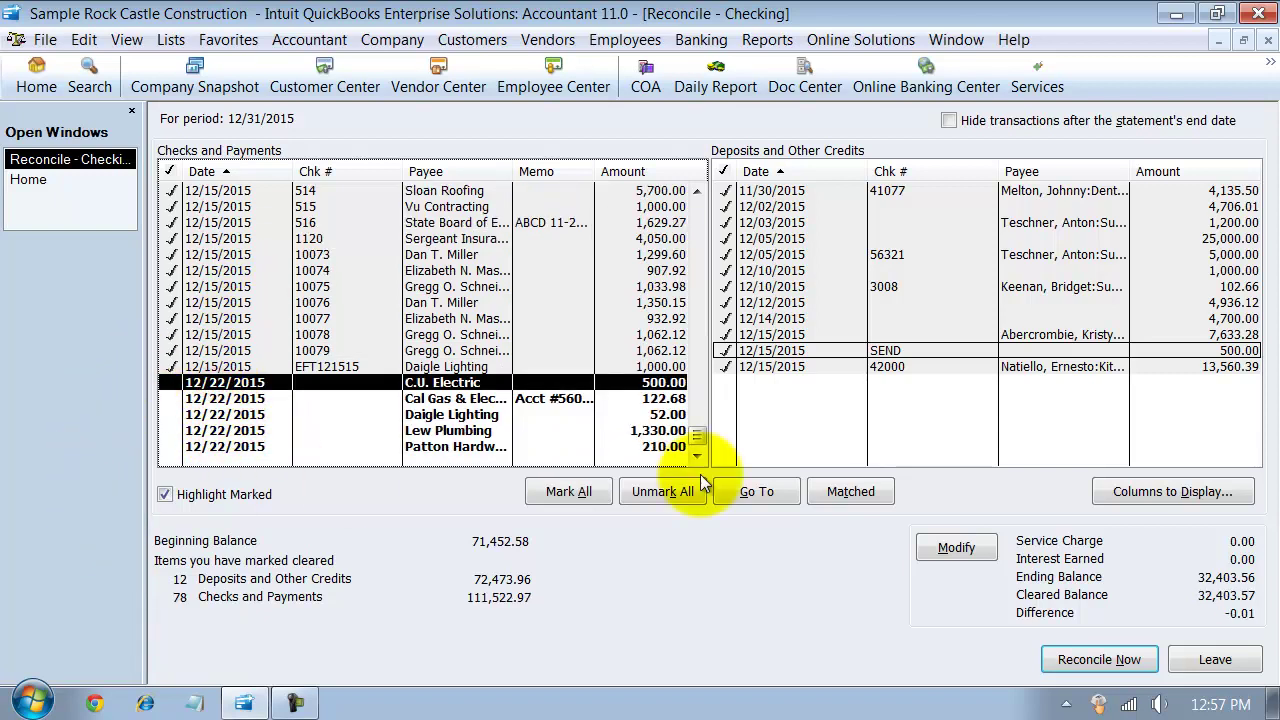
Step: Edit deposit 3008's sales receipt amount from 95.01 to 95.00, then switch back to the reconciliation
double_click(1235, 287)
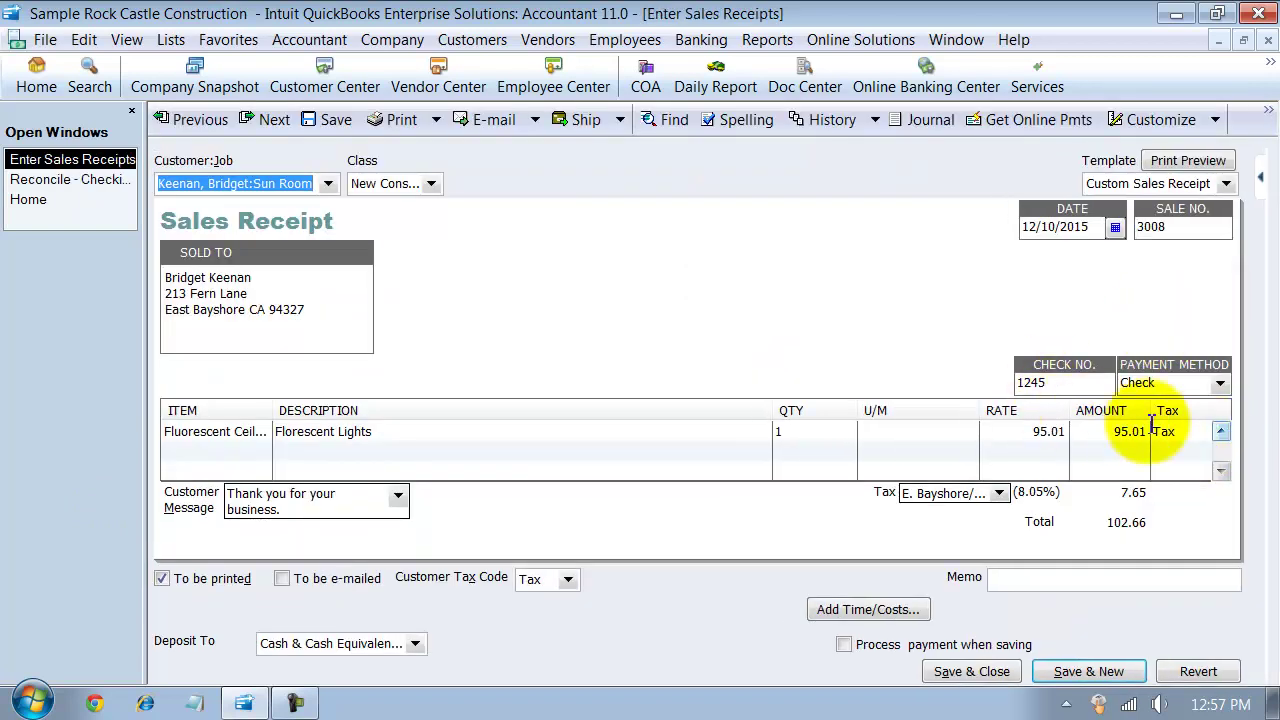
click(1139, 431)
drag(1146, 434, 1146, 458)
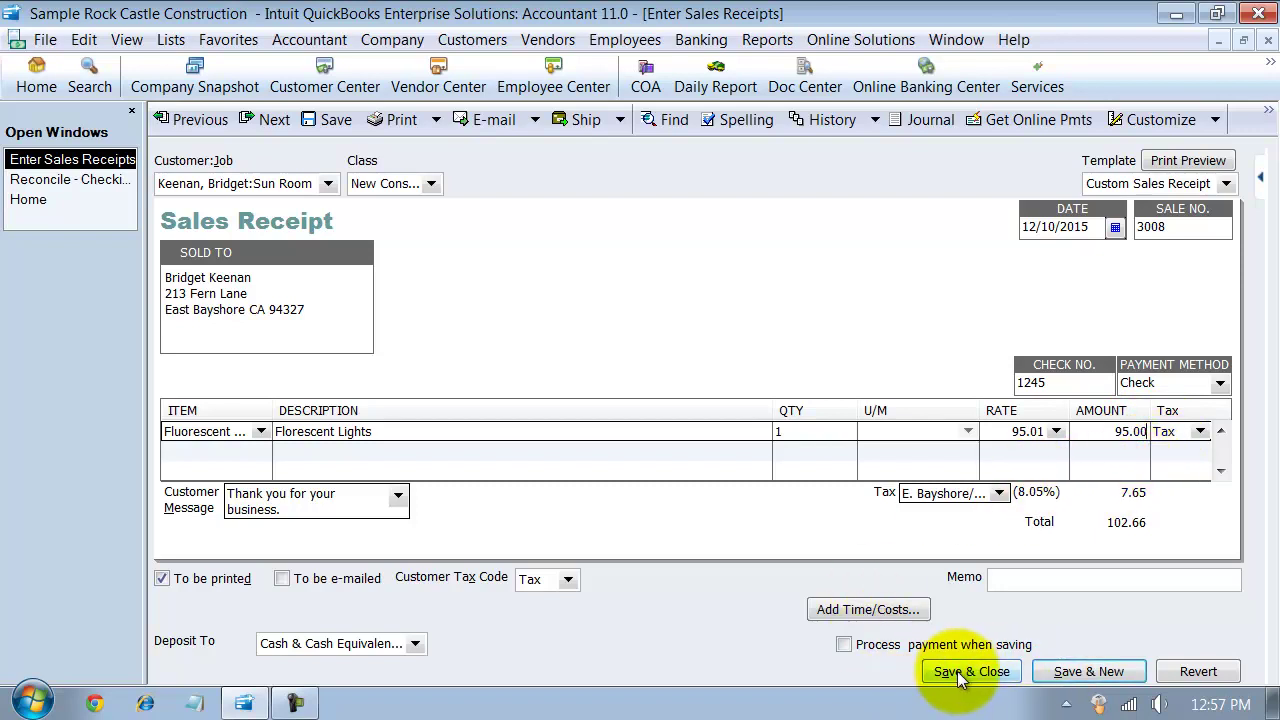
click(80, 180)
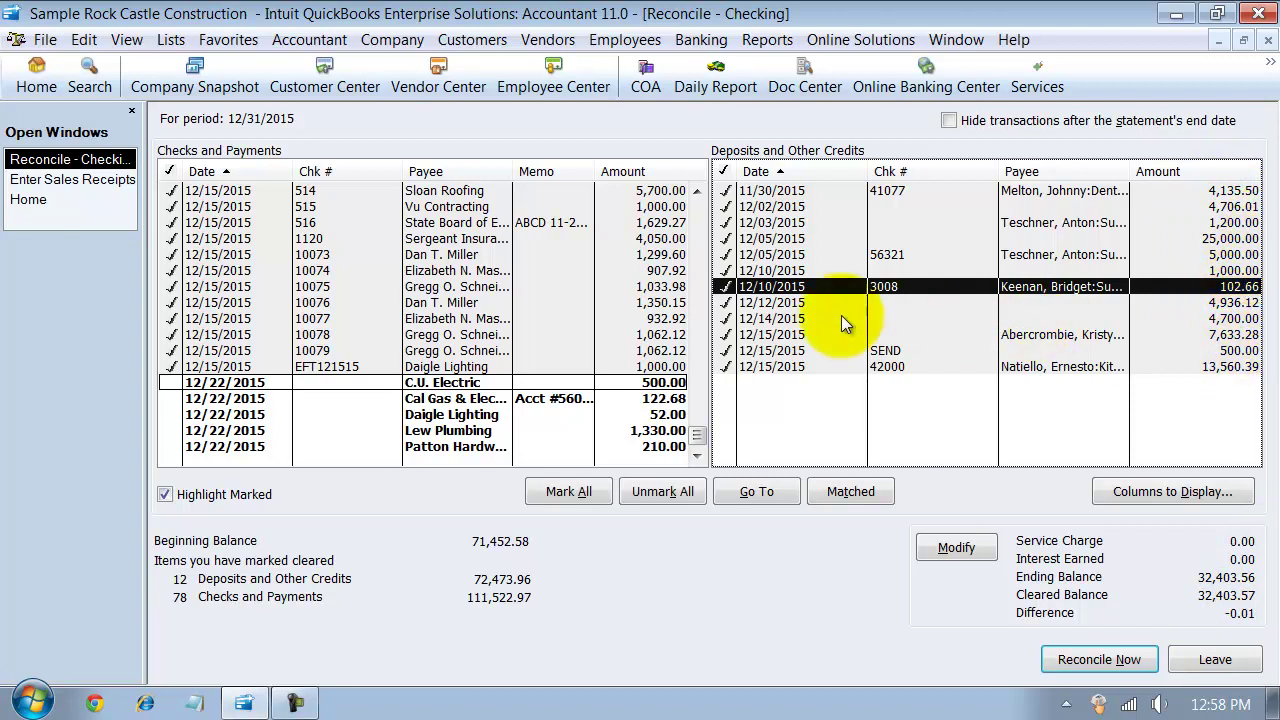
Step: Record the sales receipt at 95.00 so deposit 3008 reads 102.65 and the difference is 0.00
click(47, 181)
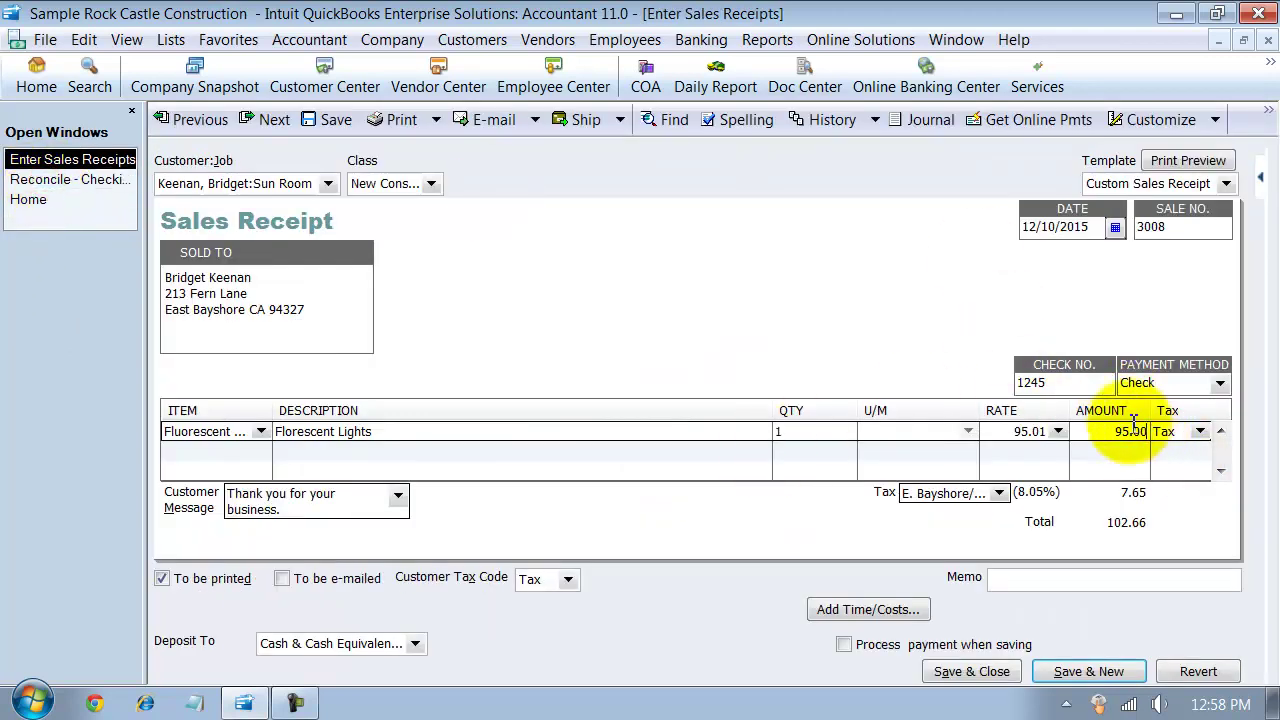
click(945, 668)
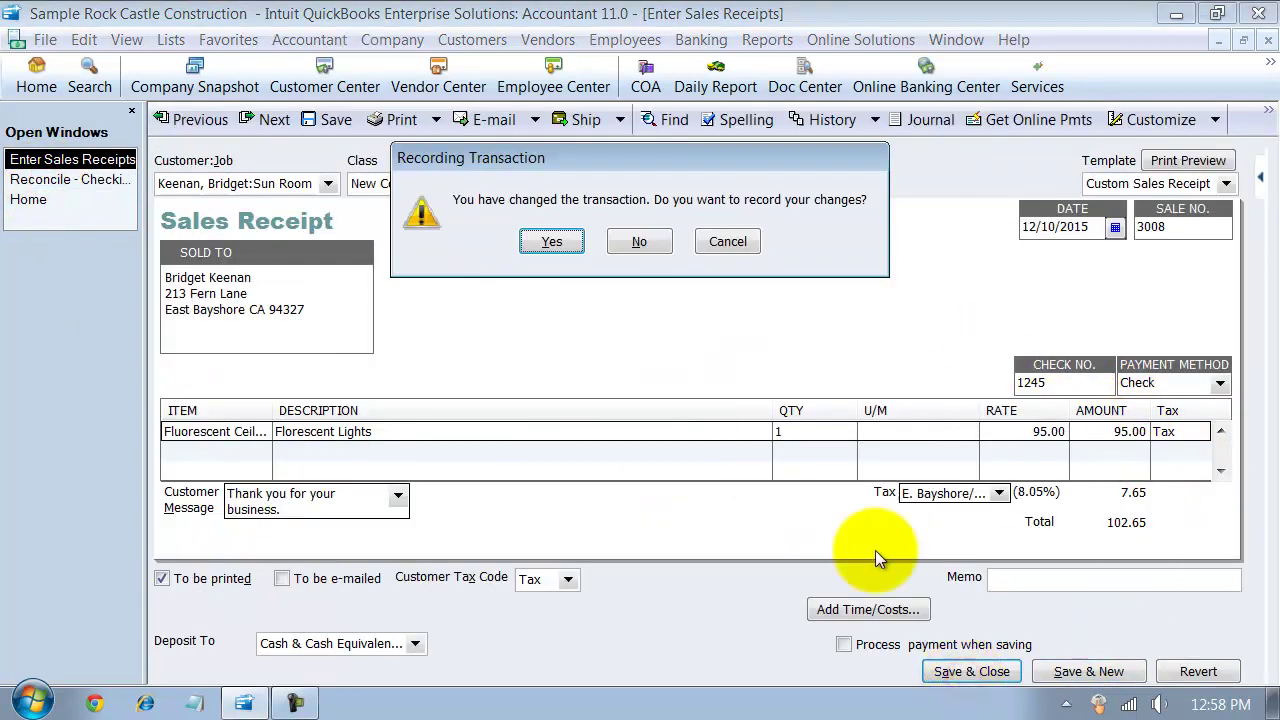
click(545, 243)
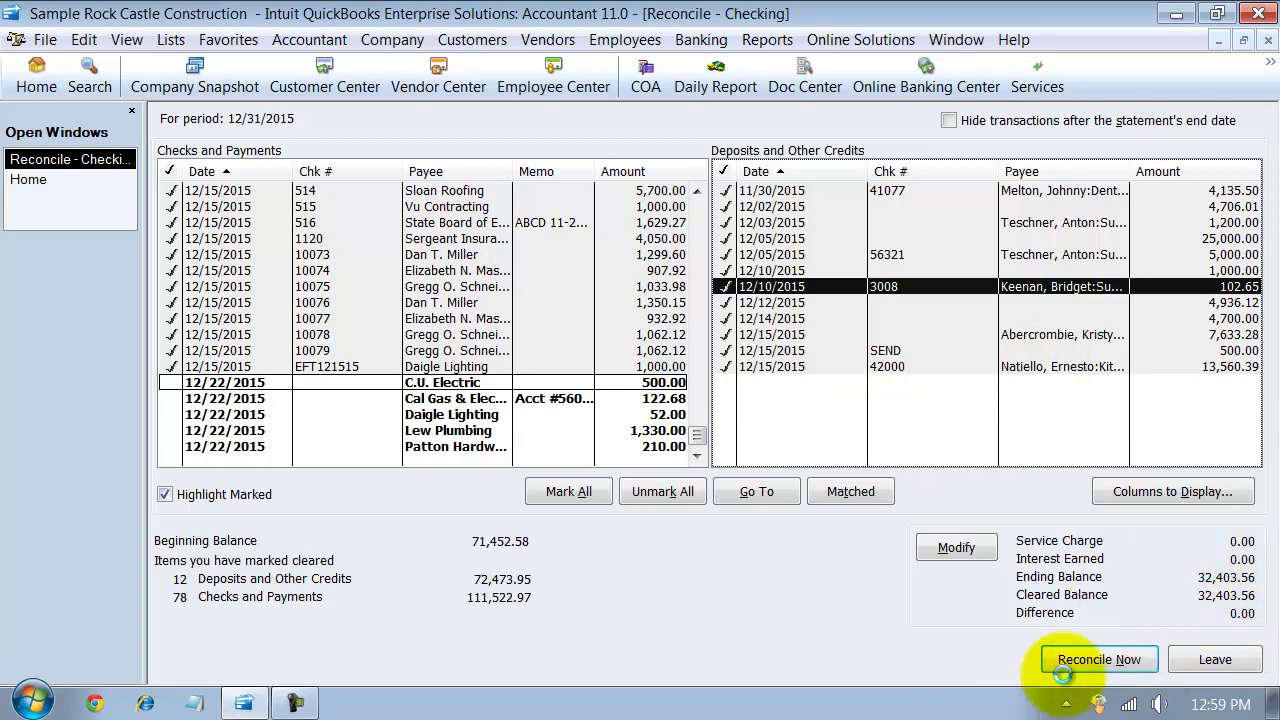
Step: Finish reconciling Checking and choose to display both summary and detail reconciliation reports
click(1097, 660)
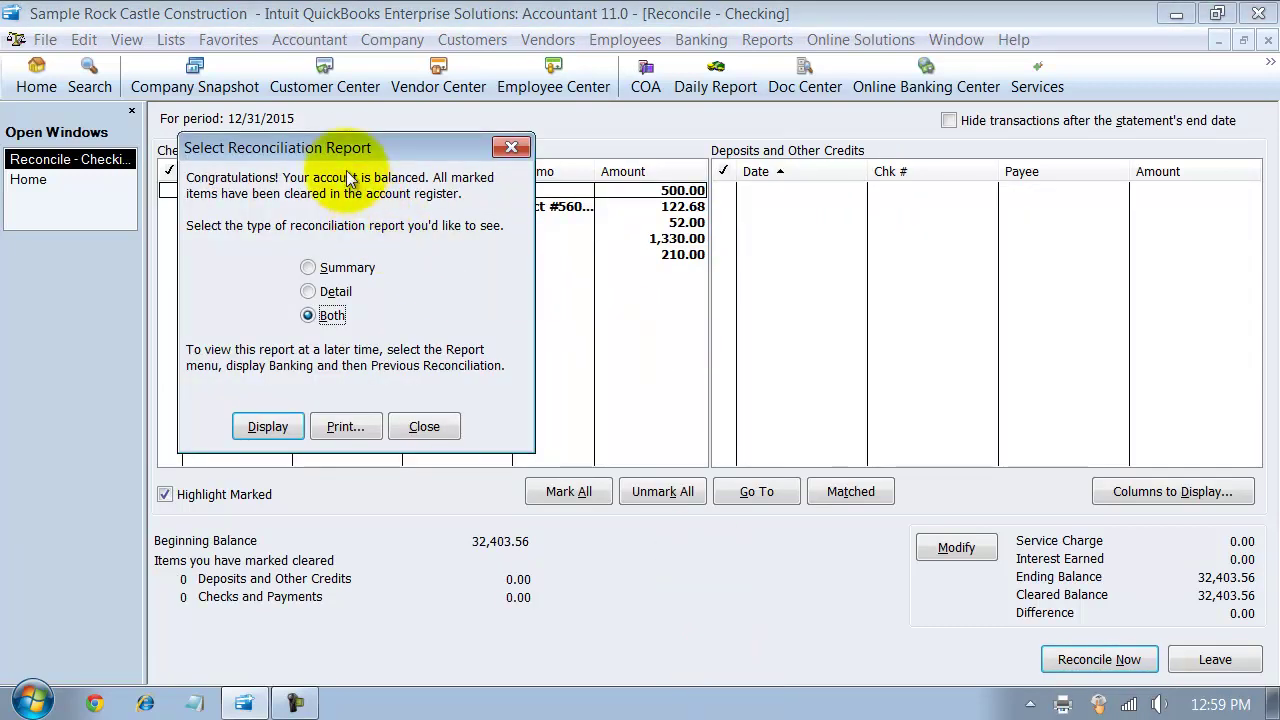
drag(342, 147, 616, 117)
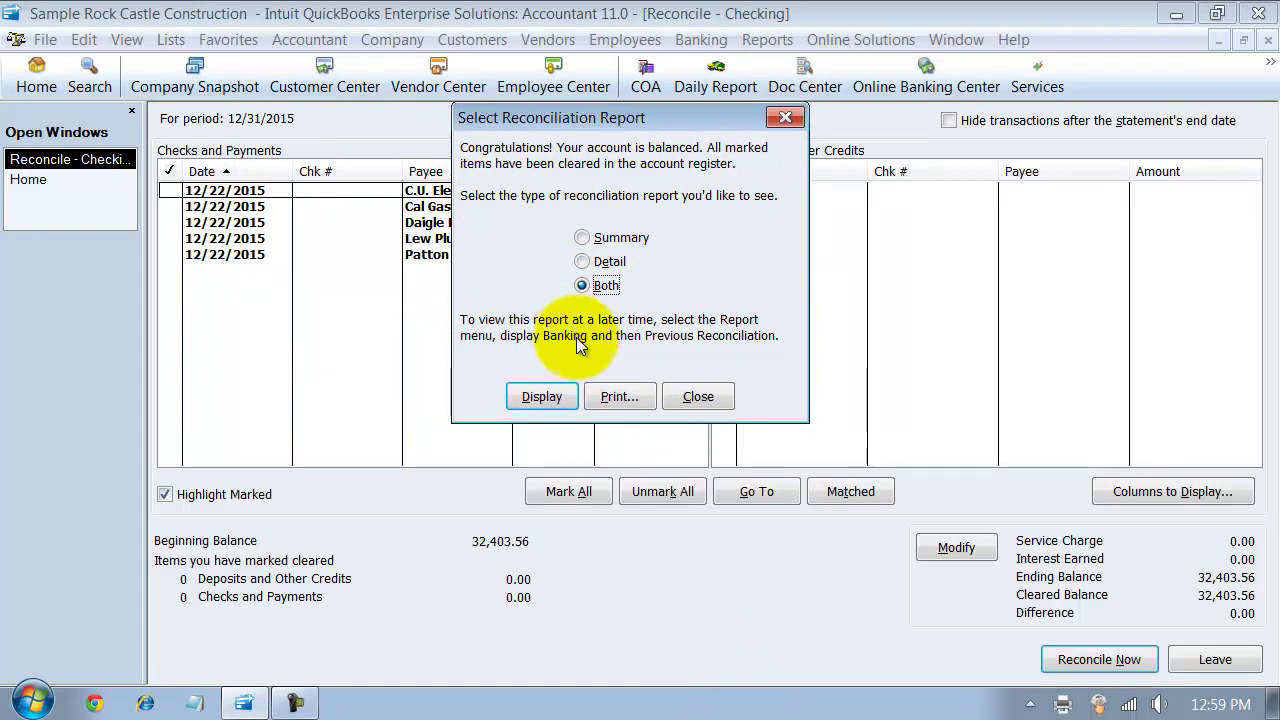
click(522, 403)
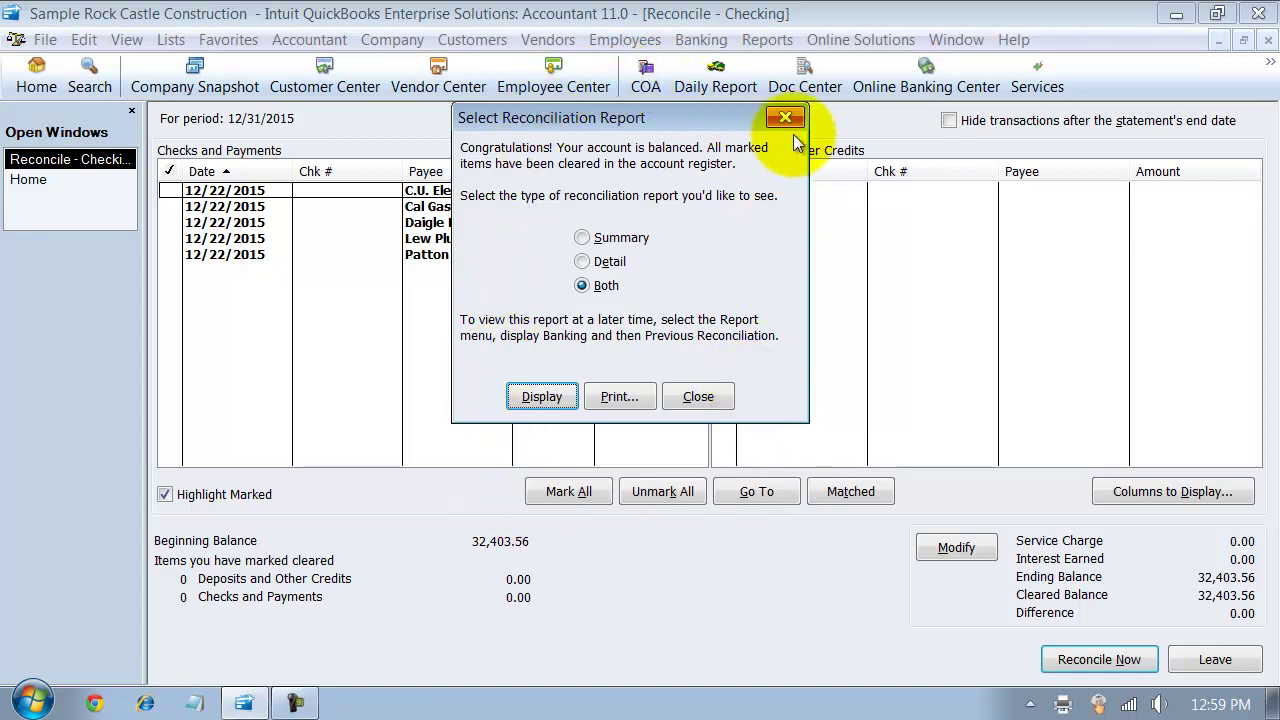
Step: Display both reconciliation reports and dismiss the Reconciliation Report notice after viewing cleared transactions
click(533, 398)
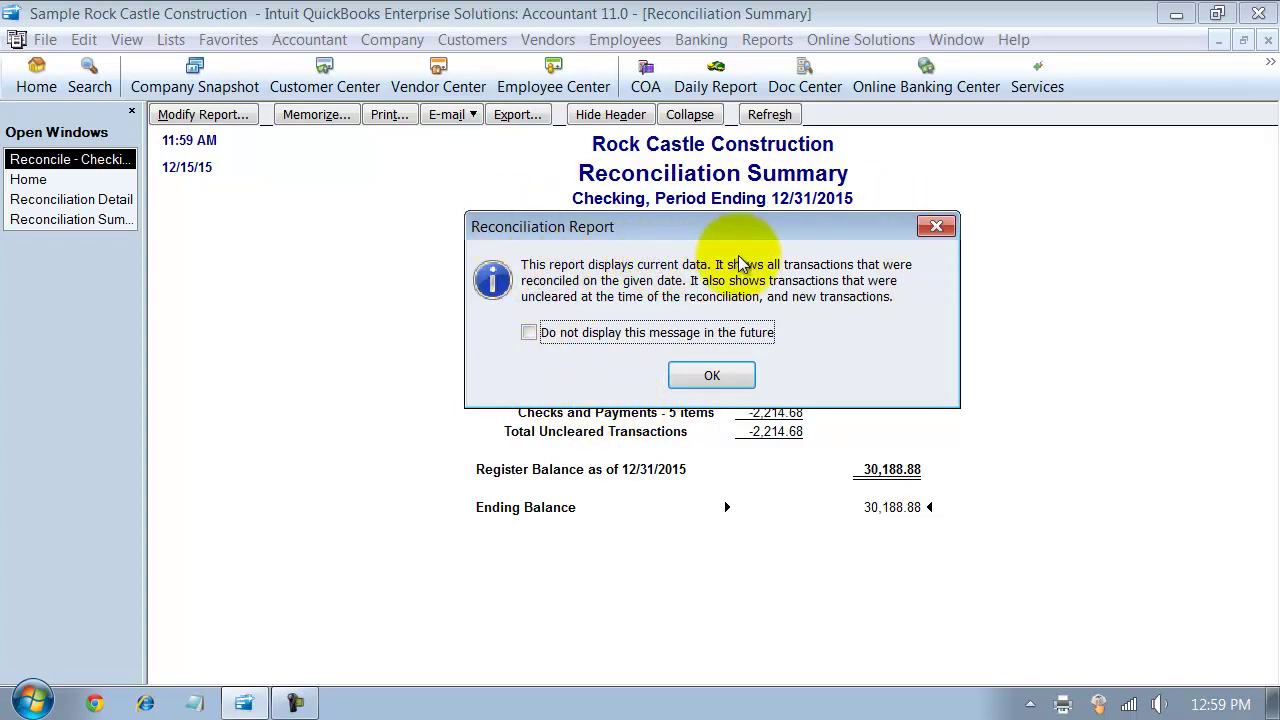
drag(731, 228, 730, 283)
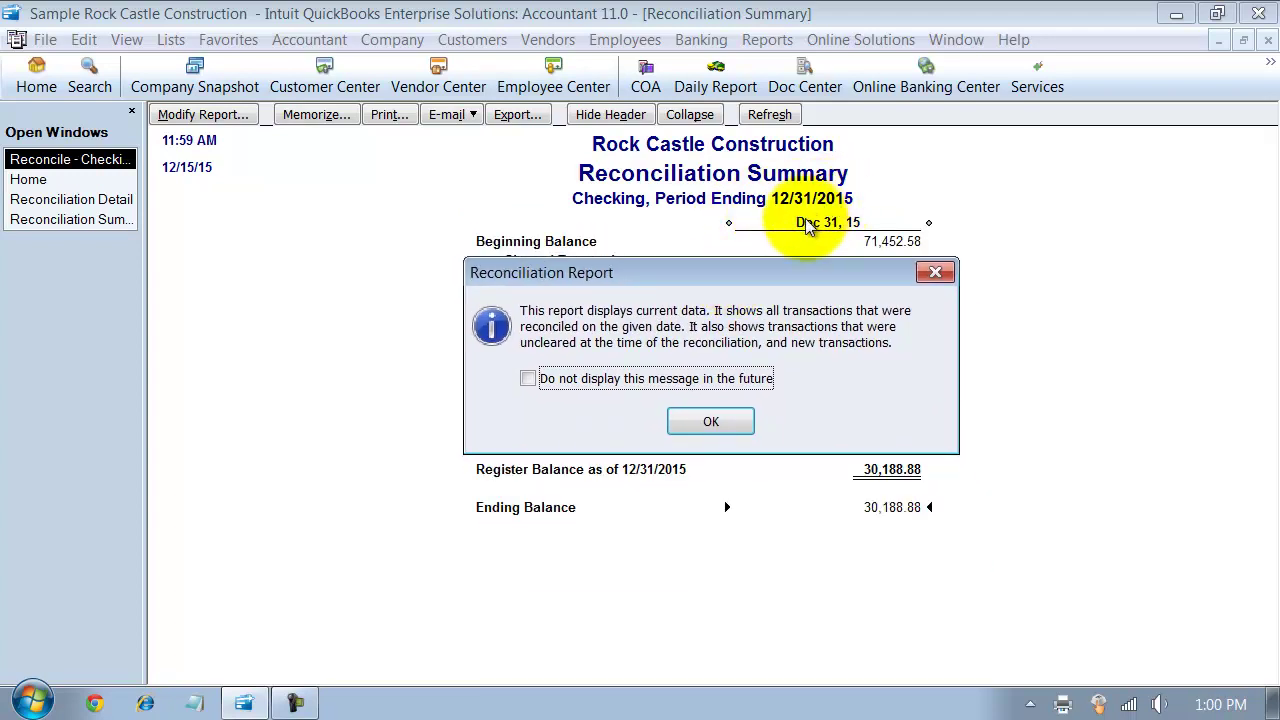
drag(792, 281, 680, 507)
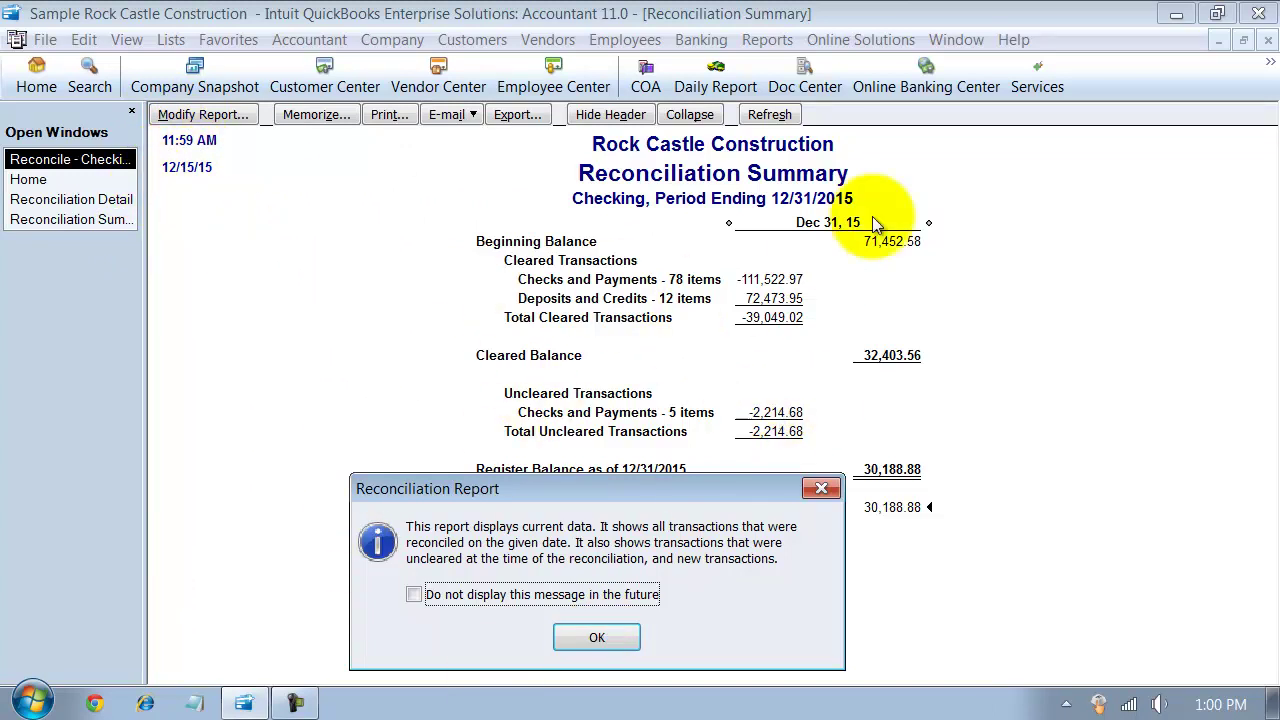
click(627, 640)
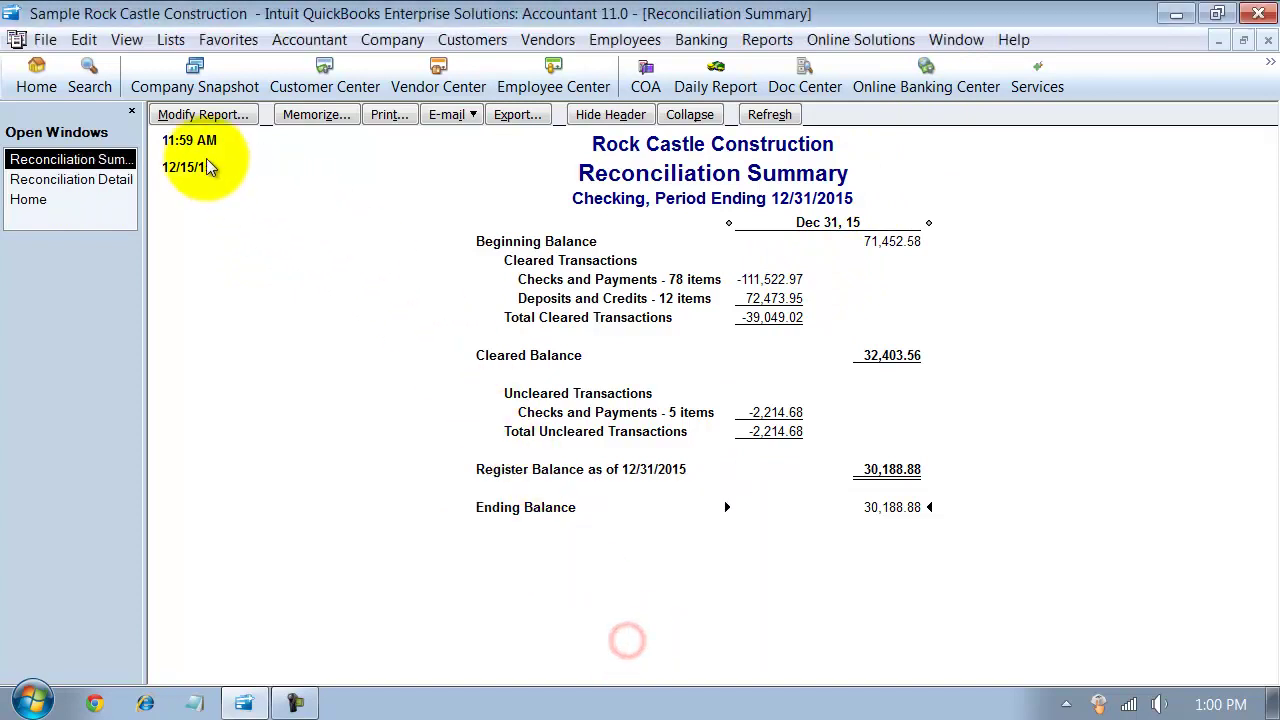
Step: Set the Reconciliation Summary date range to end 12/31/2015 and narrow its Dec 31, 15 column
click(203, 115)
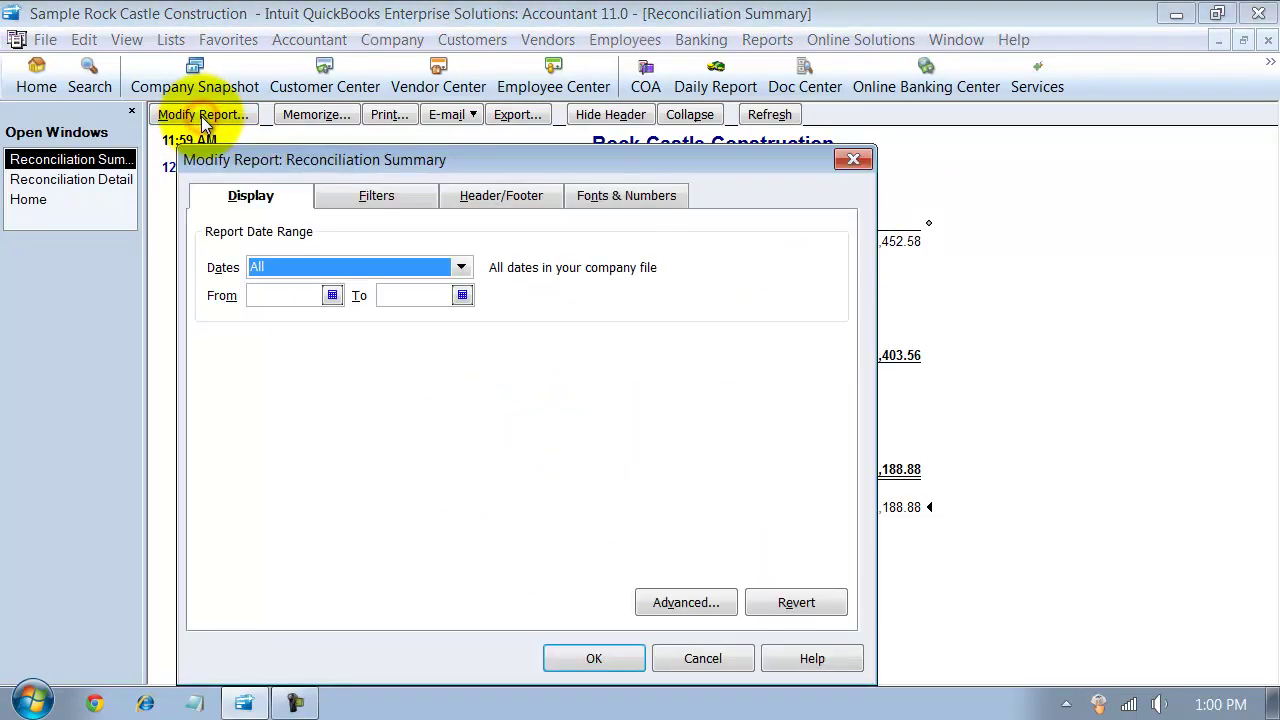
click(402, 297)
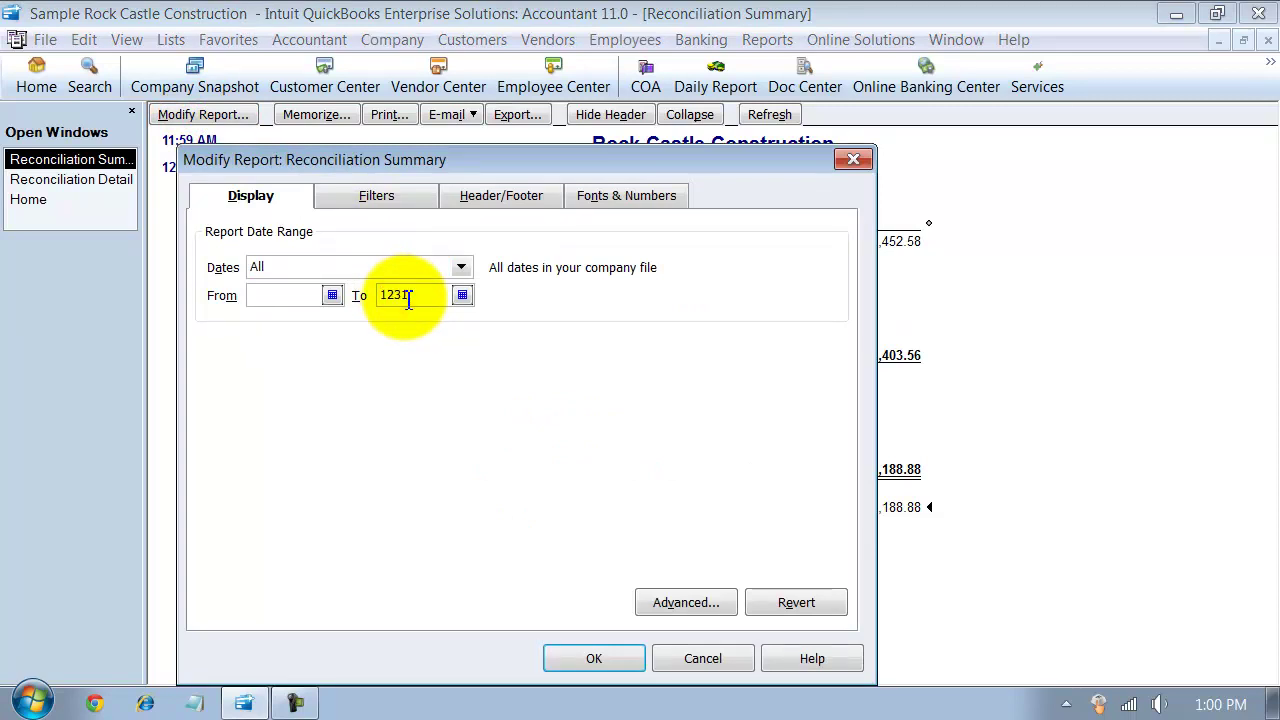
text(123115)
key(Tab)
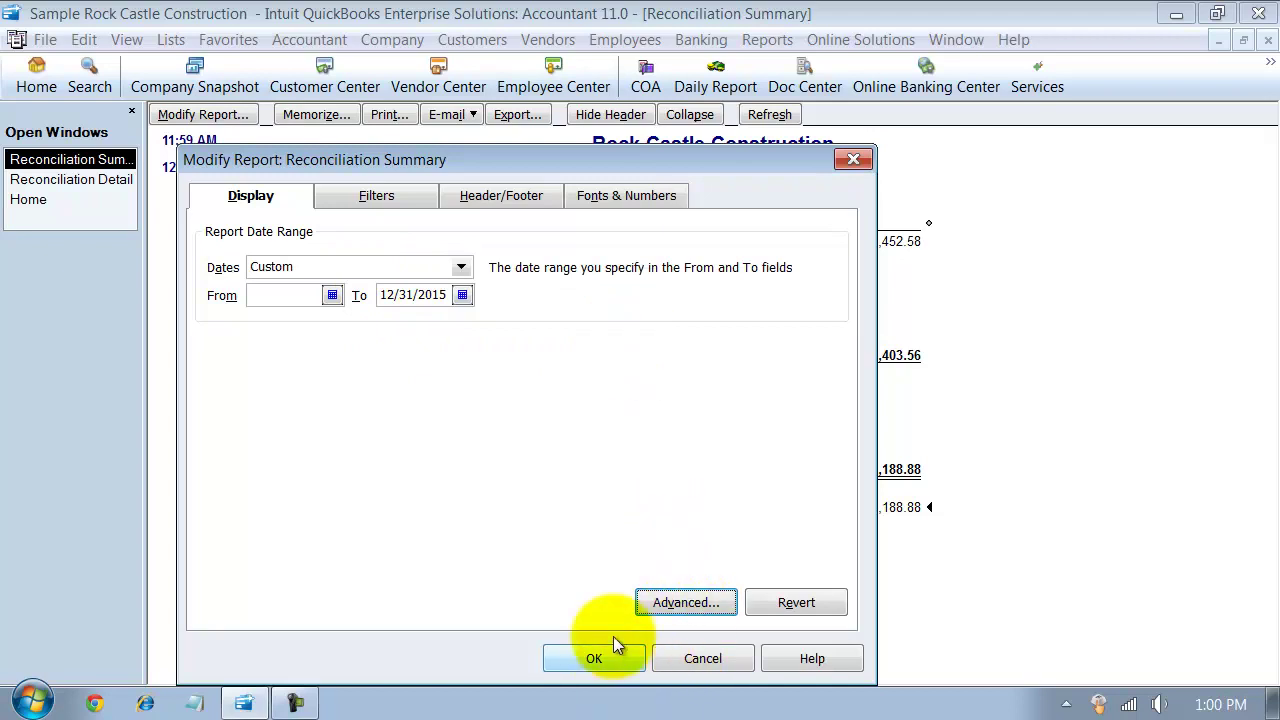
drag(531, 162, 299, 84)
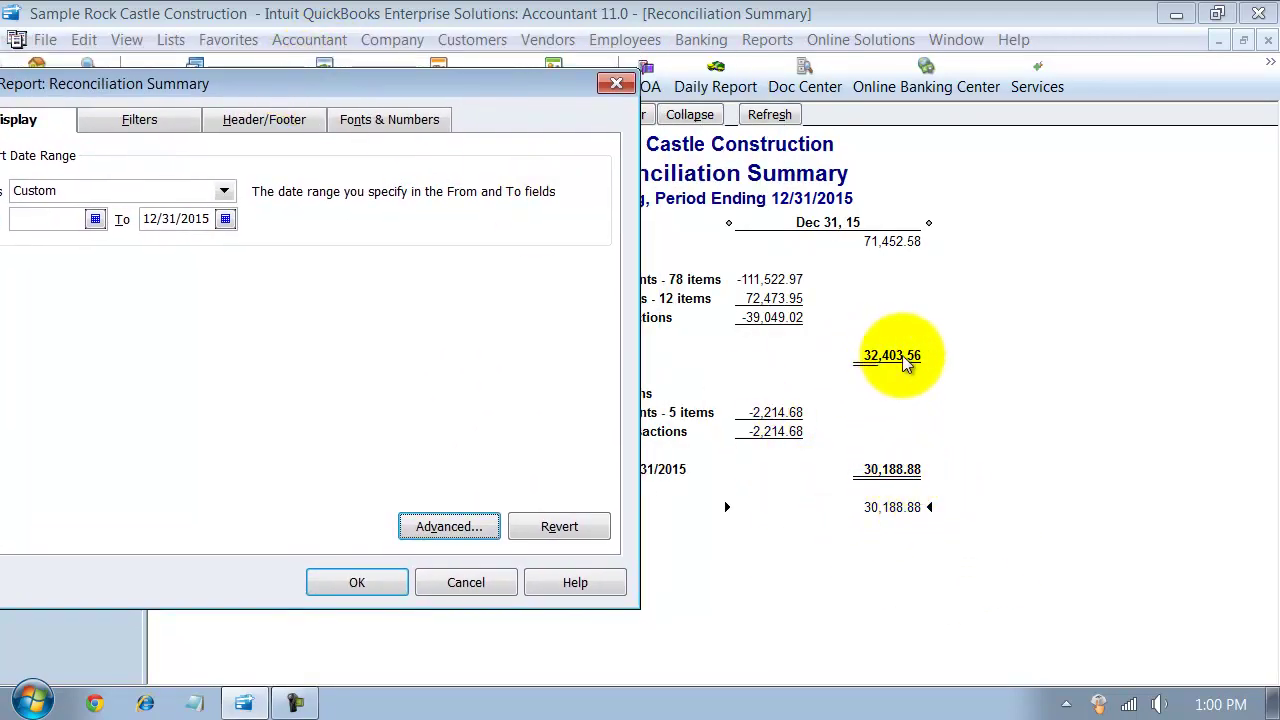
click(355, 585)
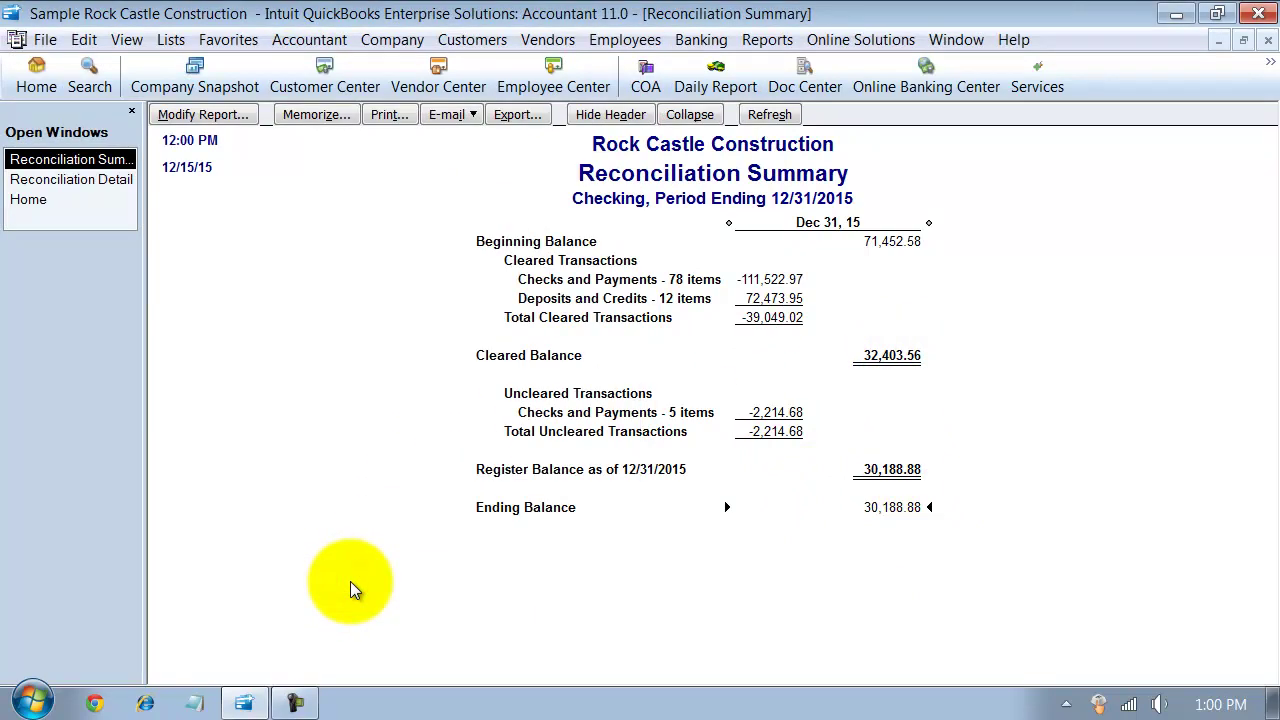
drag(929, 221, 893, 219)
Step: Switch to the Reconciliation Detail report and review its transactions
click(62, 180)
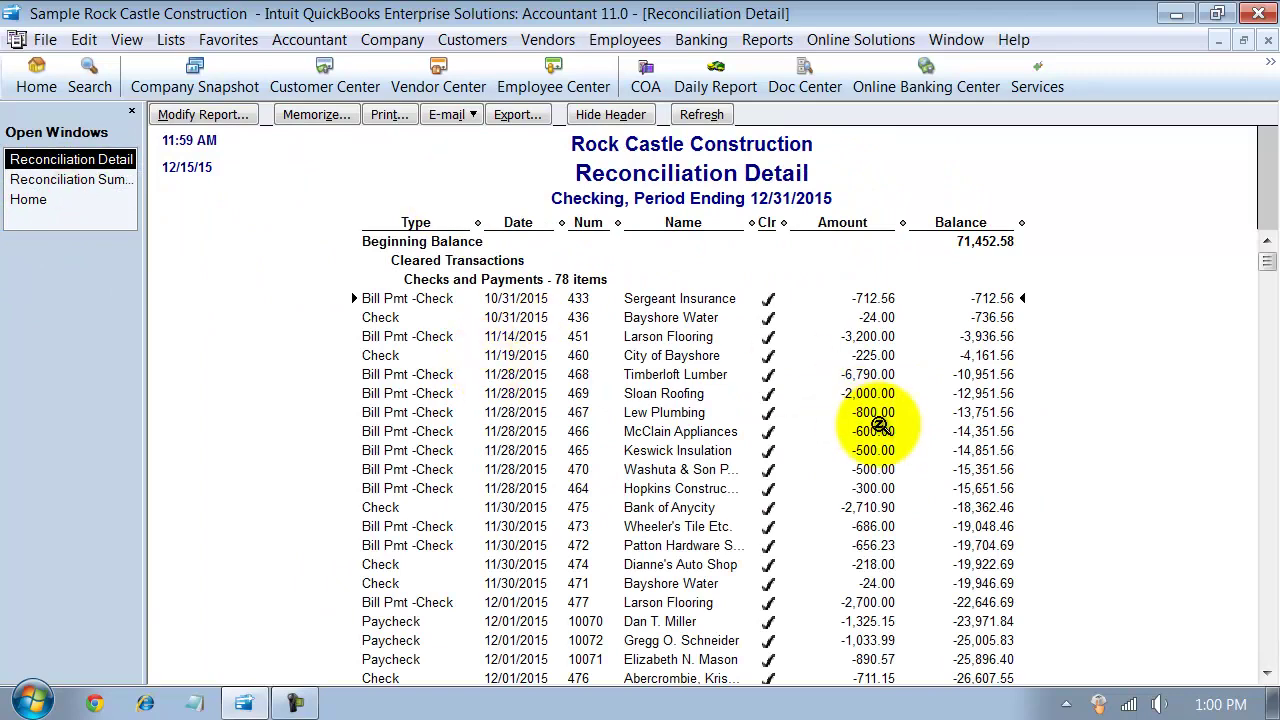
scroll(888, 430, down, 15)
scroll(890, 440, down, 6)
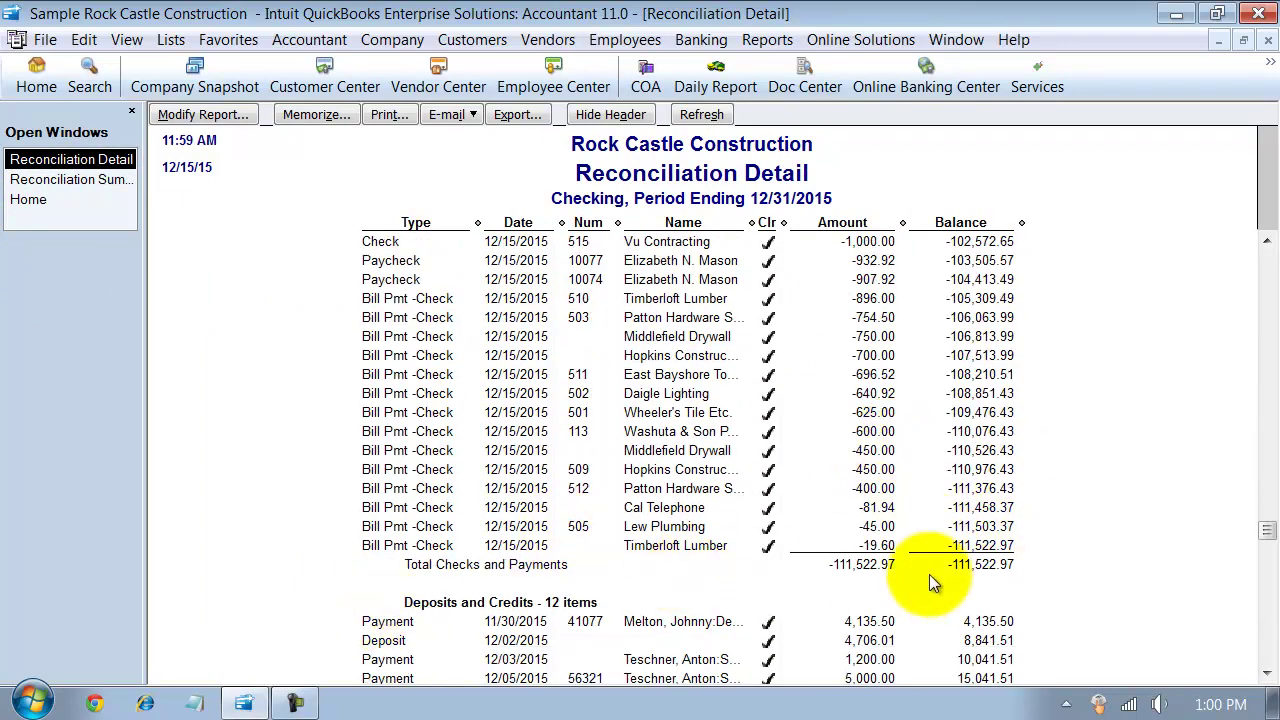
scroll(817, 568, down, 1)
scroll(817, 566, down, 2)
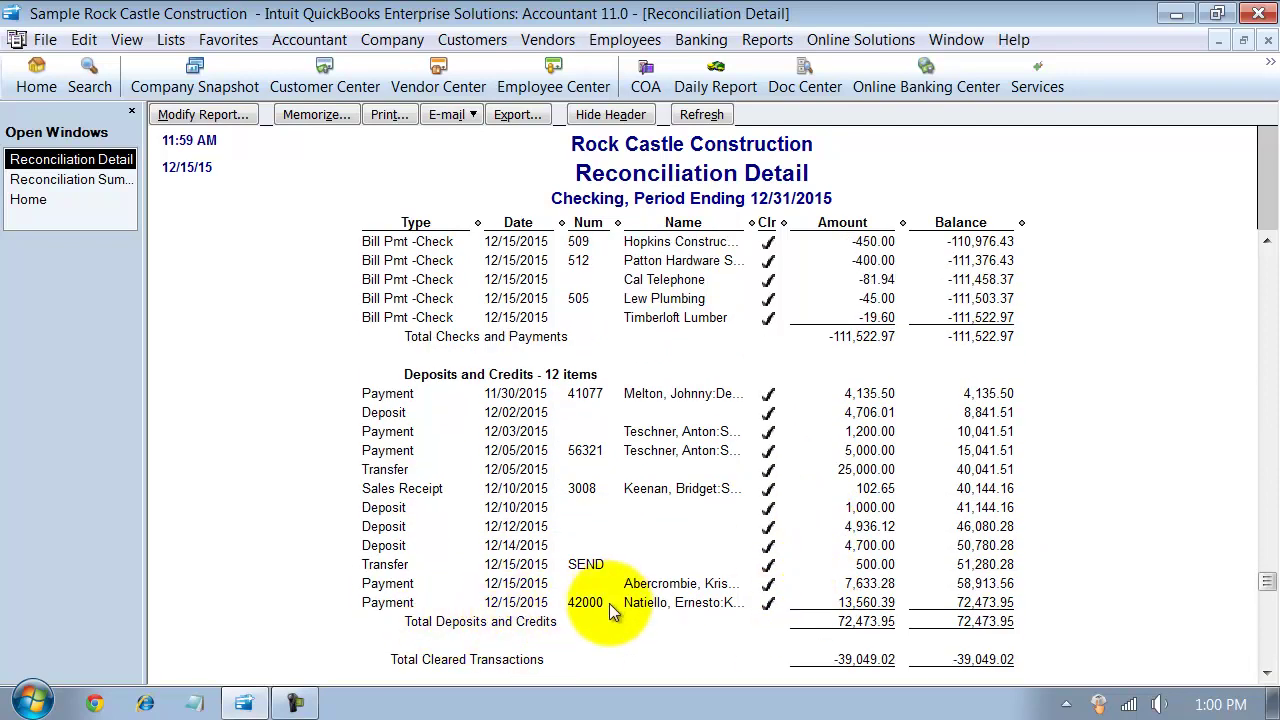
scroll(845, 660, down, 1)
scroll(858, 580, down, 1)
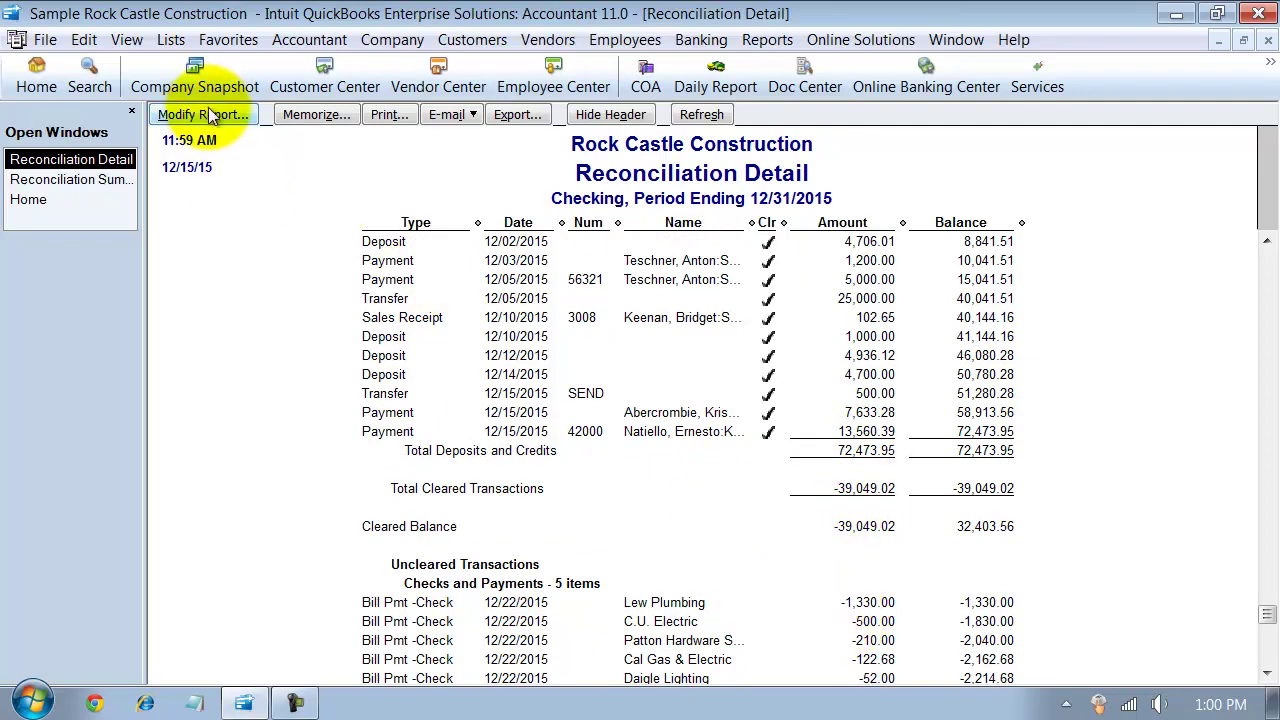
scroll(781, 513, up, 10)
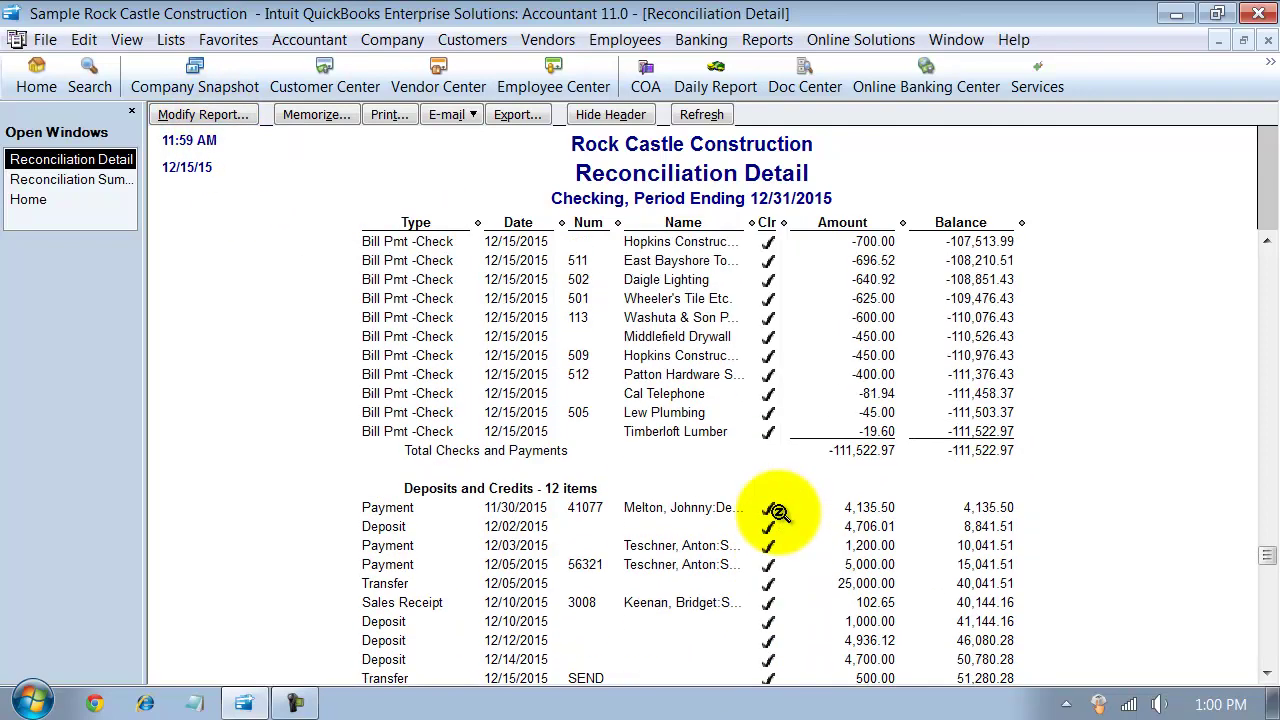
scroll(655, 397, up, 7)
scroll(766, 594, down, 15)
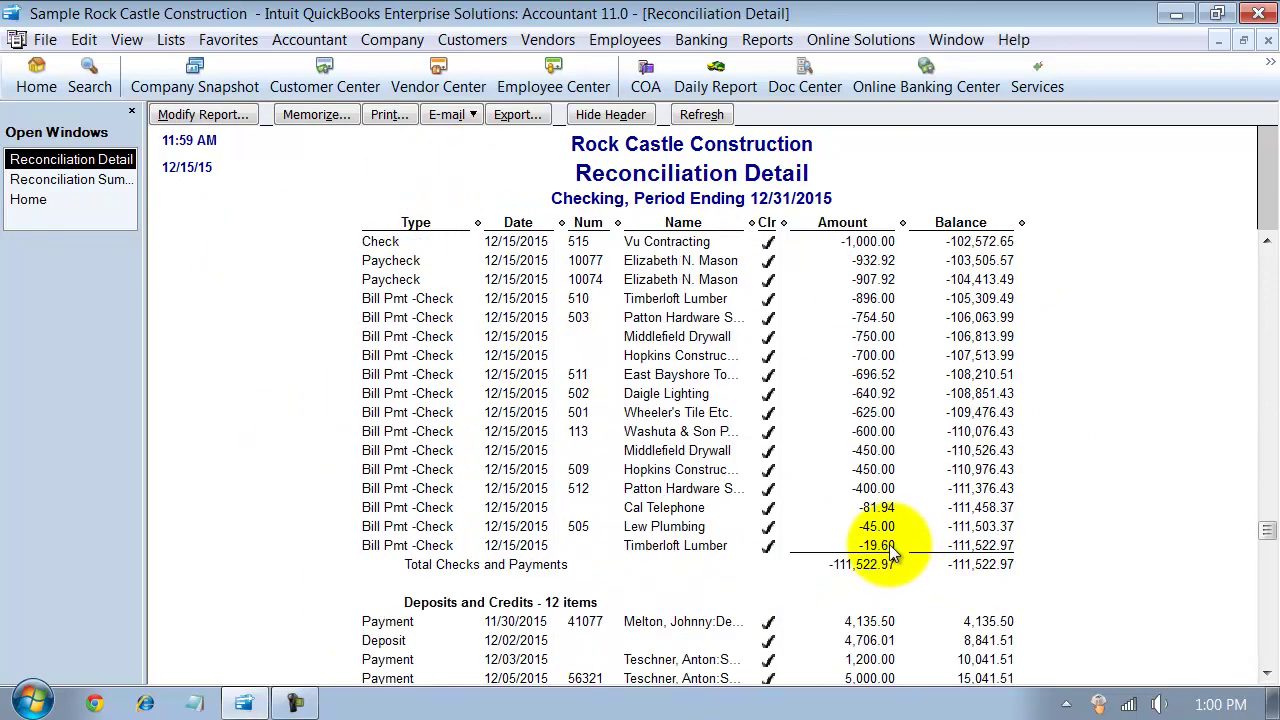
Step: Set the Reconciliation Detail report's end date to 12/31/2015
click(188, 116)
click(221, 219)
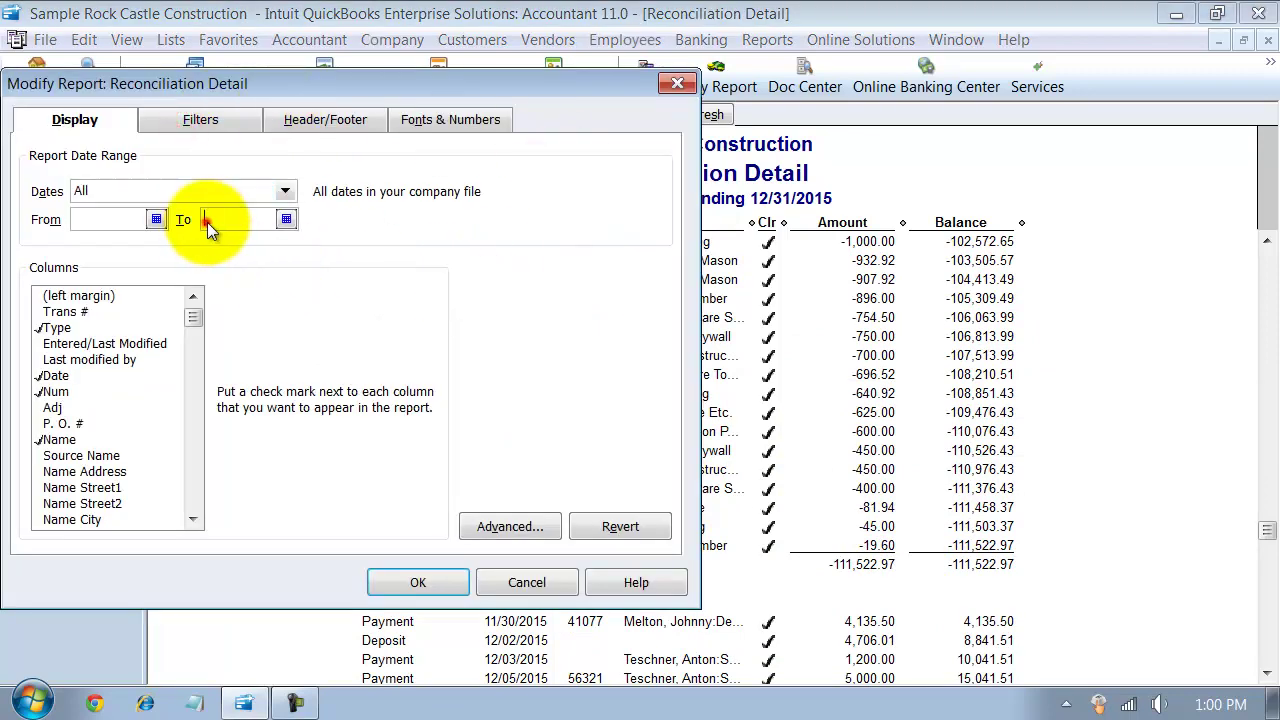
text(1)
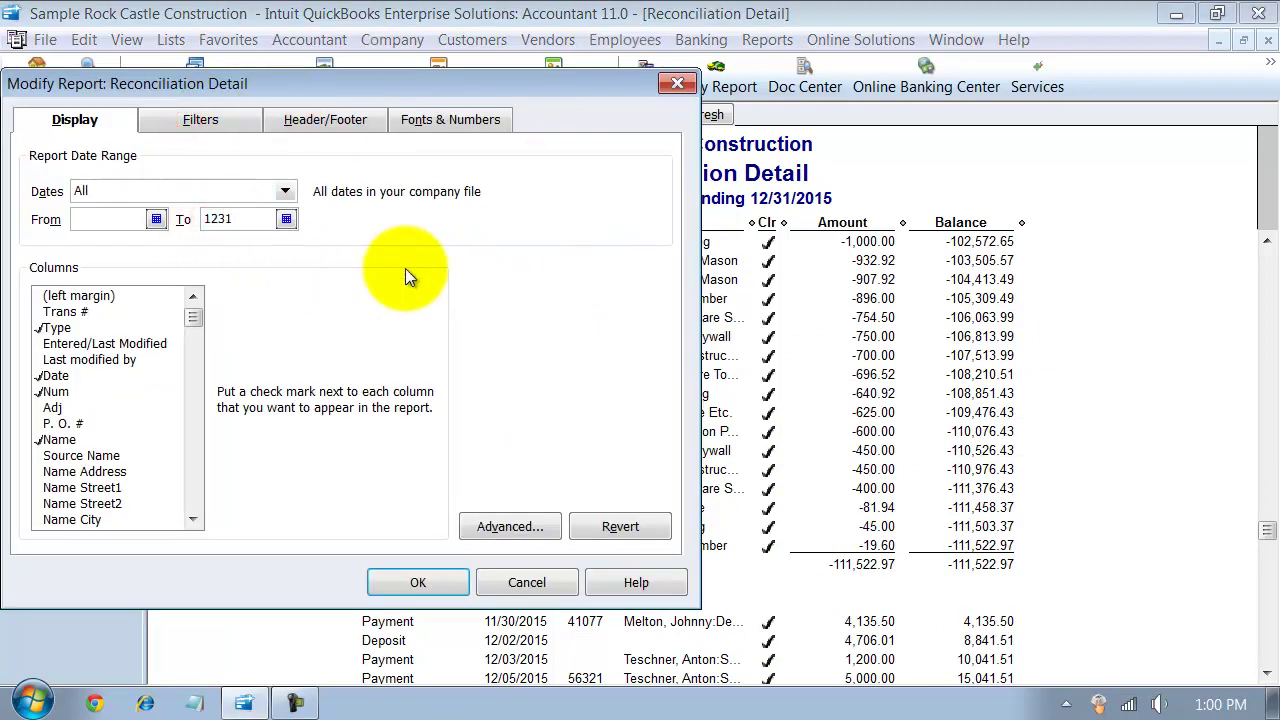
text(2/31/2015)
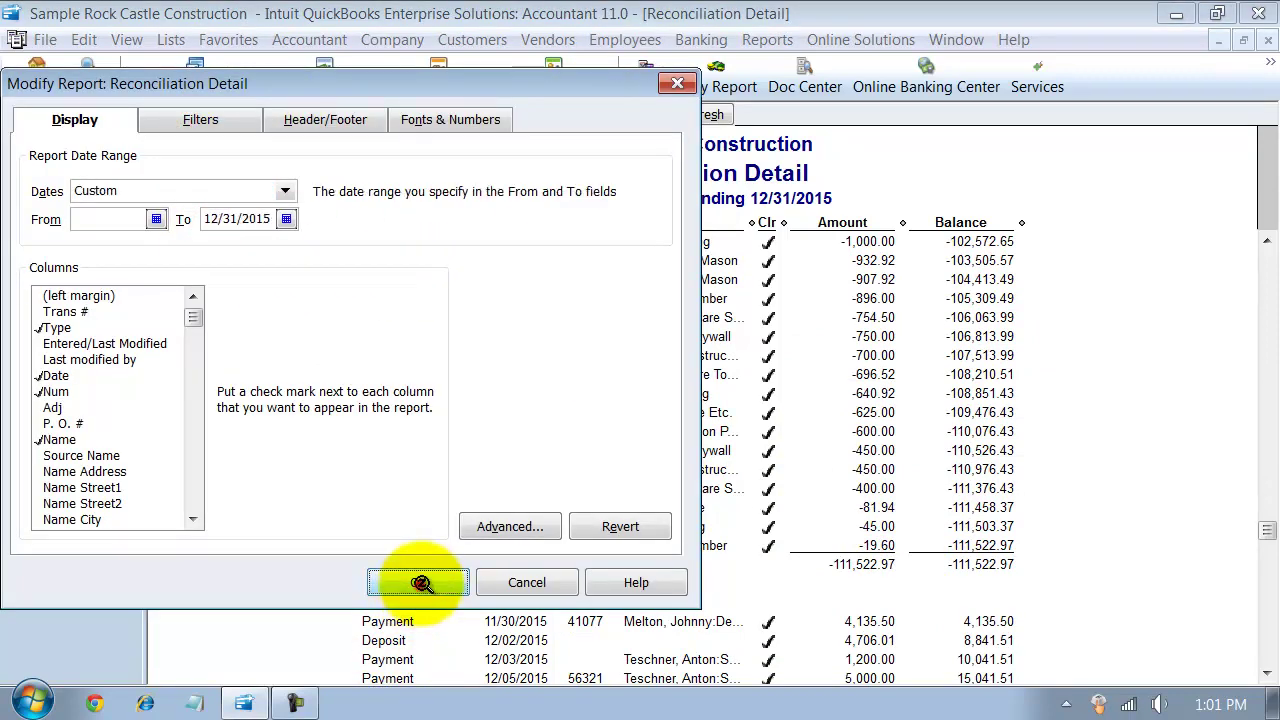
click(418, 582)
scroll(740, 360, down, 8)
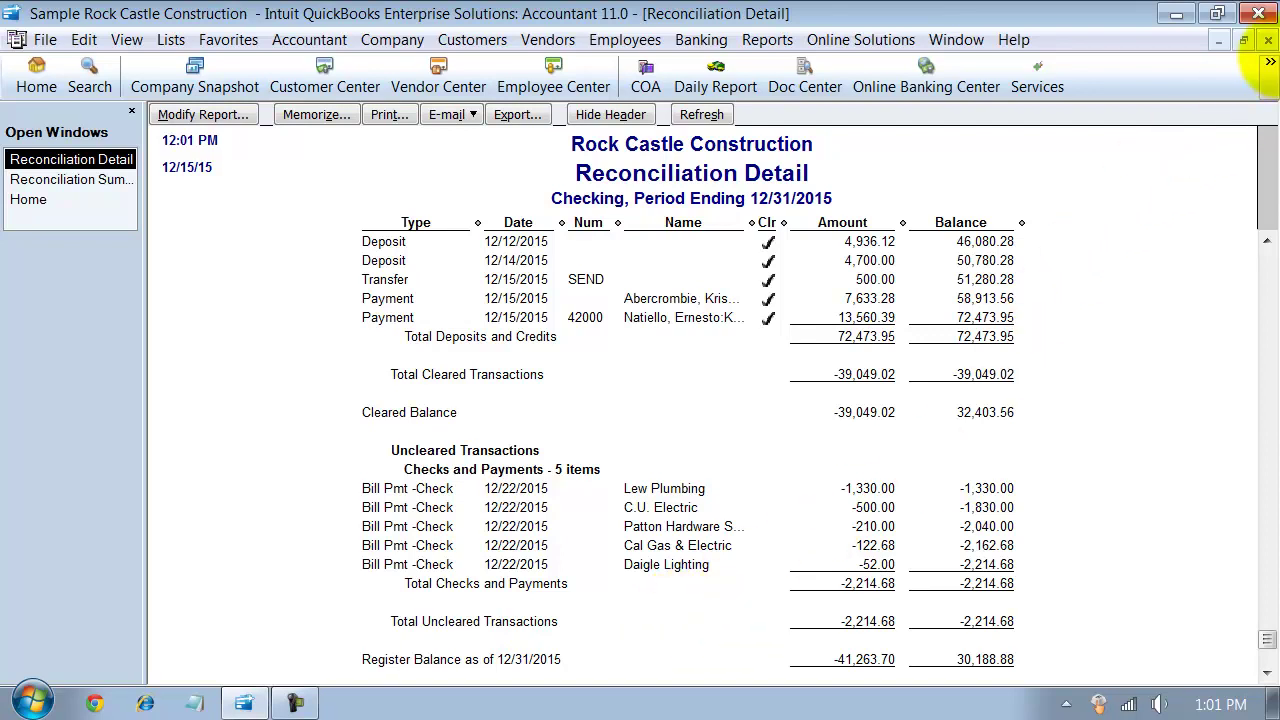
Step: Close both reconciliation reports and go to Reports > Banking > Previous Reconciliation
click(1266, 44)
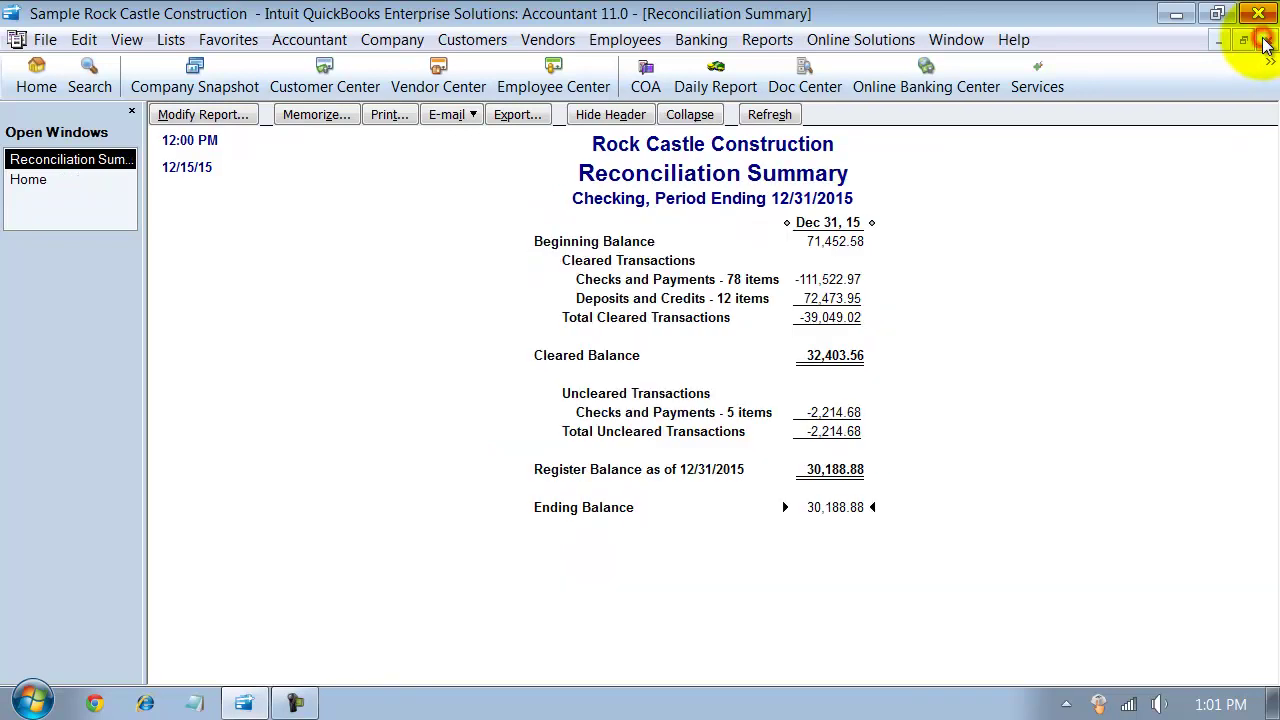
click(1264, 40)
click(705, 40)
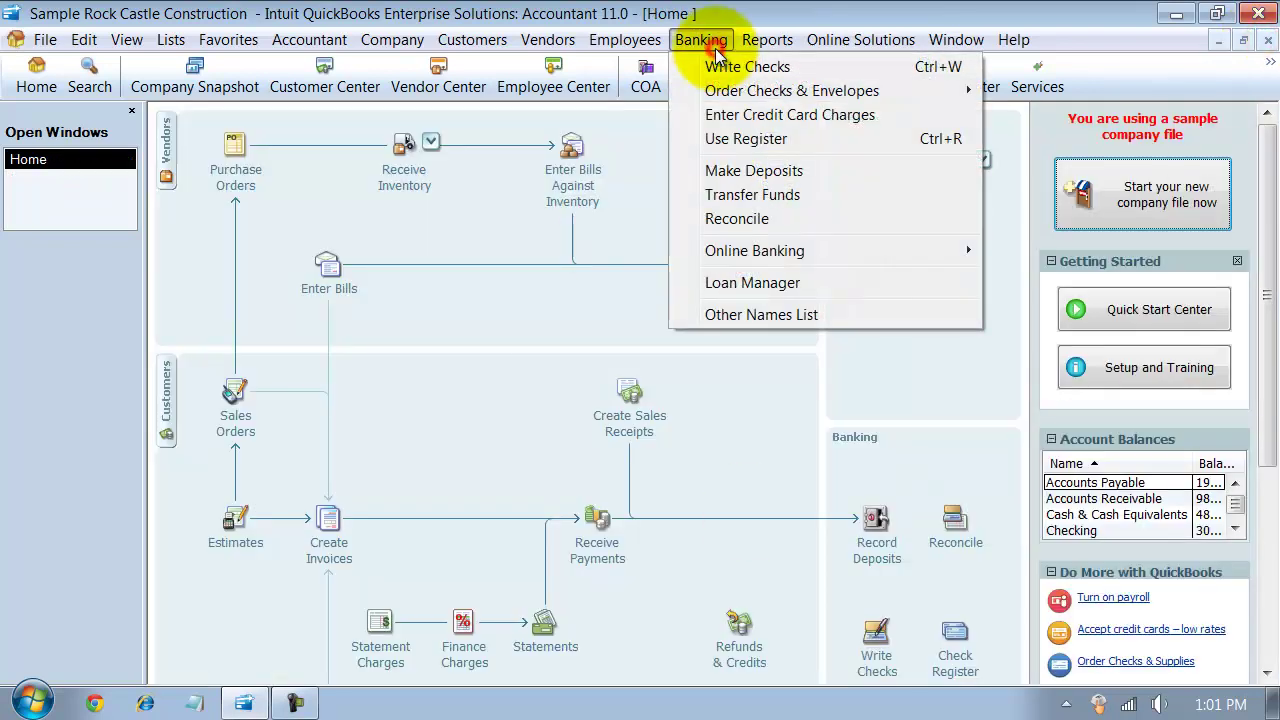
mouse_move(767, 40)
mouse_move(782, 434)
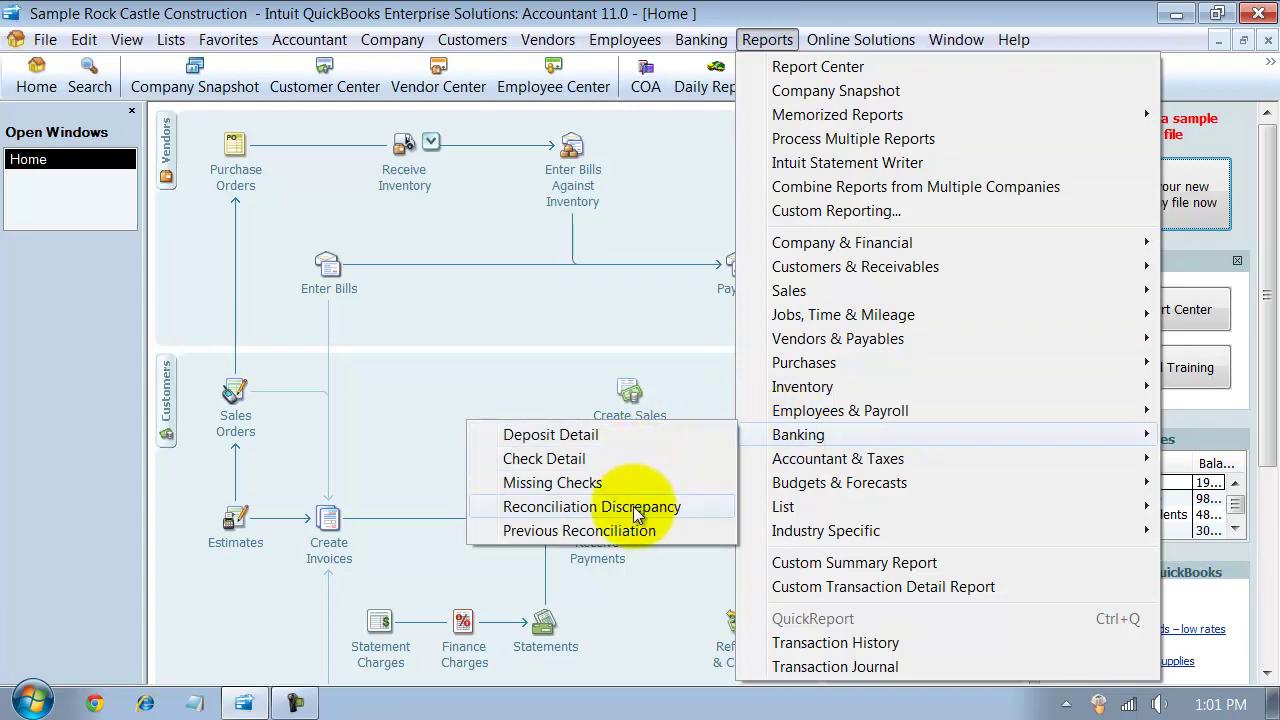
Step: Set up a Previous Reconciliation Detail report for Cash & Cash Equivalents, including cleared transactions plus later changes
click(632, 535)
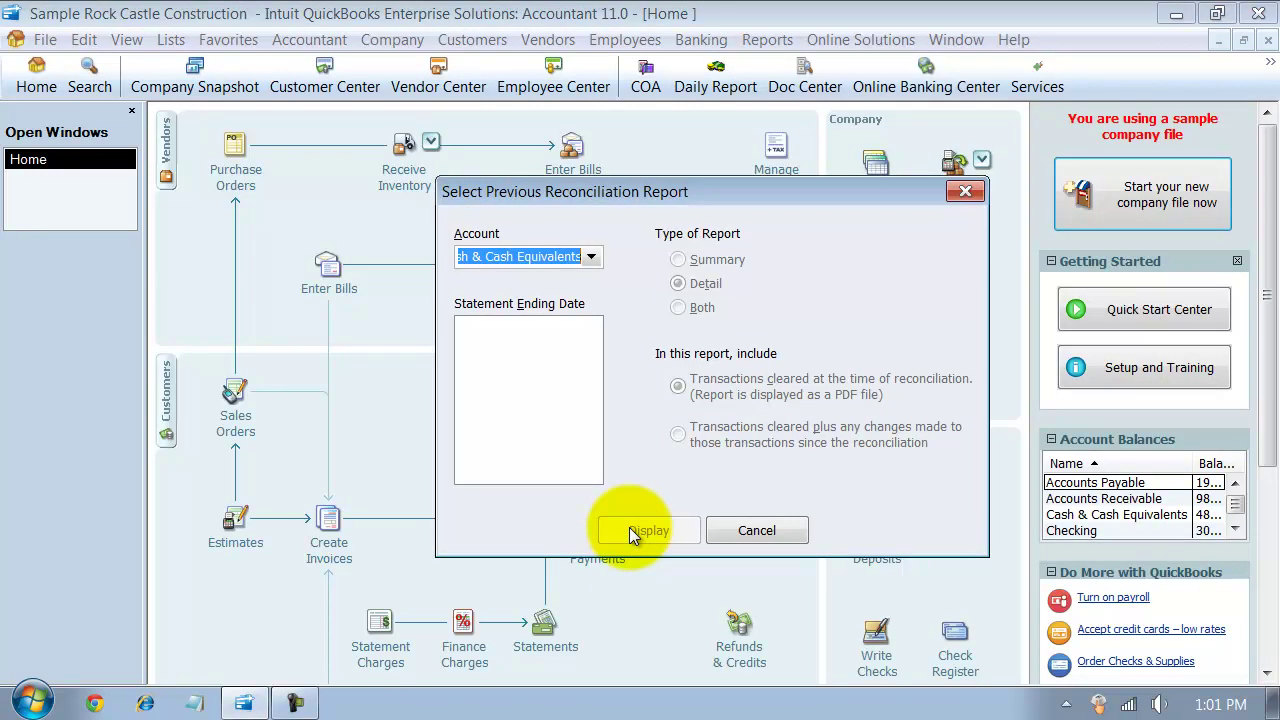
click(591, 257)
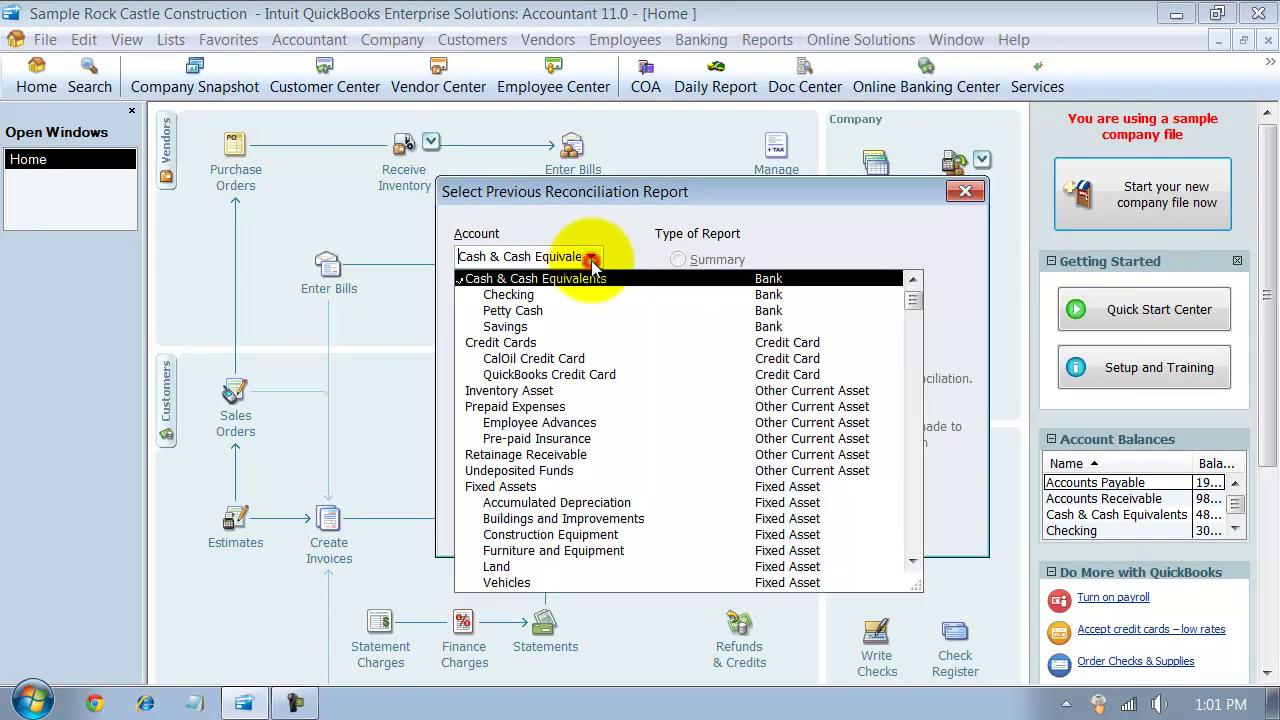
click(500, 279)
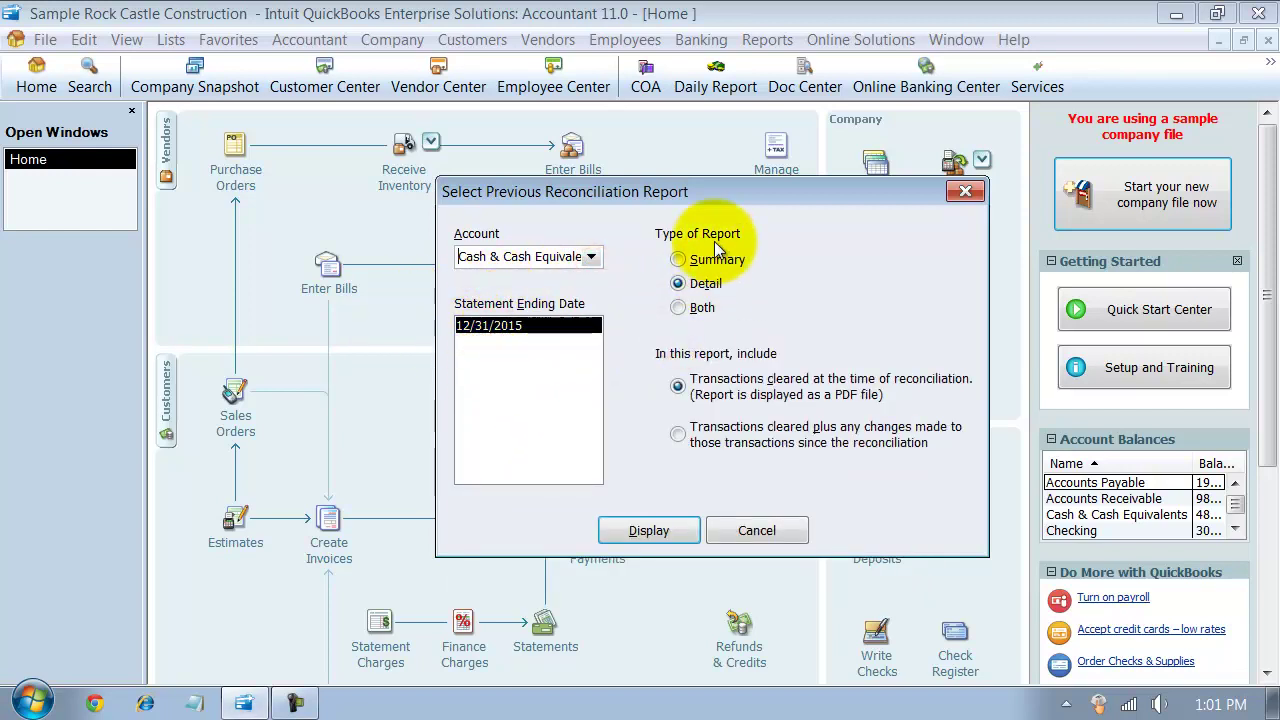
click(679, 436)
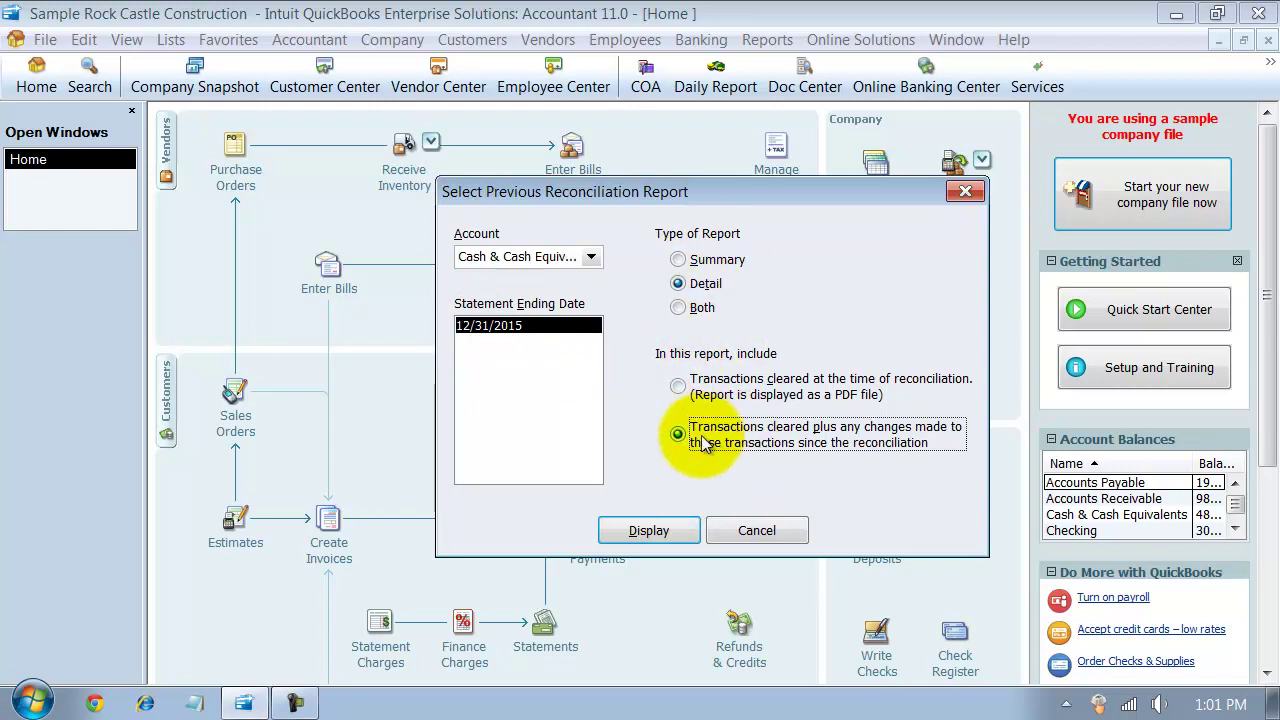